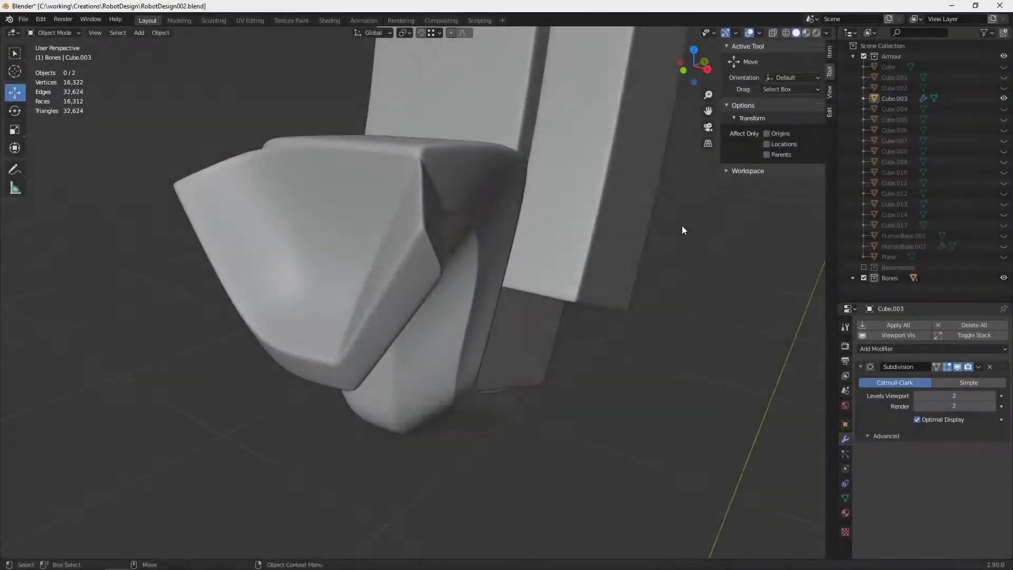
- Enter Edit Mode on the pelvis piece, zoom in on its geometry and deselect everything
middle_click_drag(680, 226, 477, 235)
key("Tab")
key("F3")
type("s")
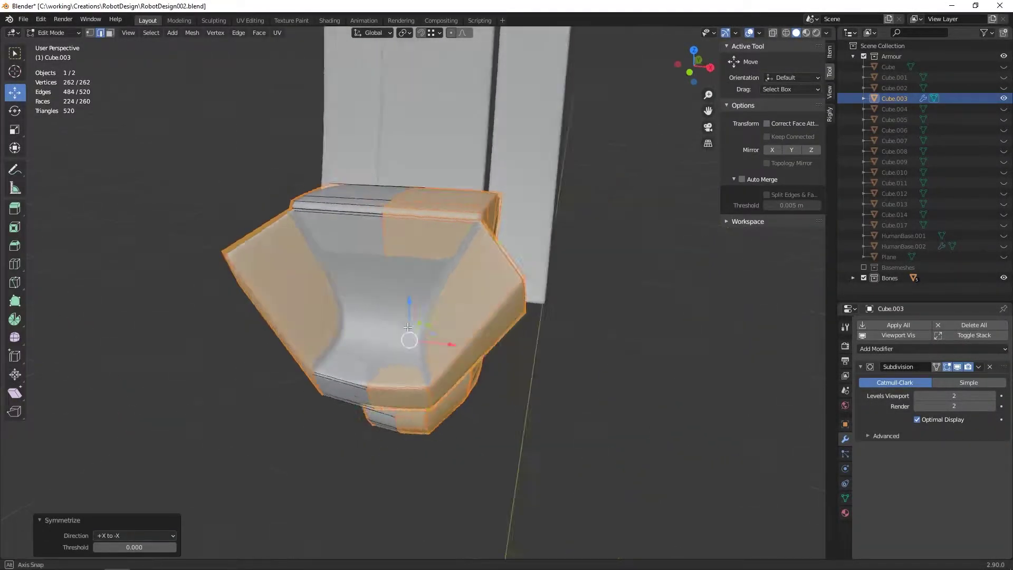
key("Tab")
key("Tab")
scroll(429, 244, "up", 5)
key("alt+z")
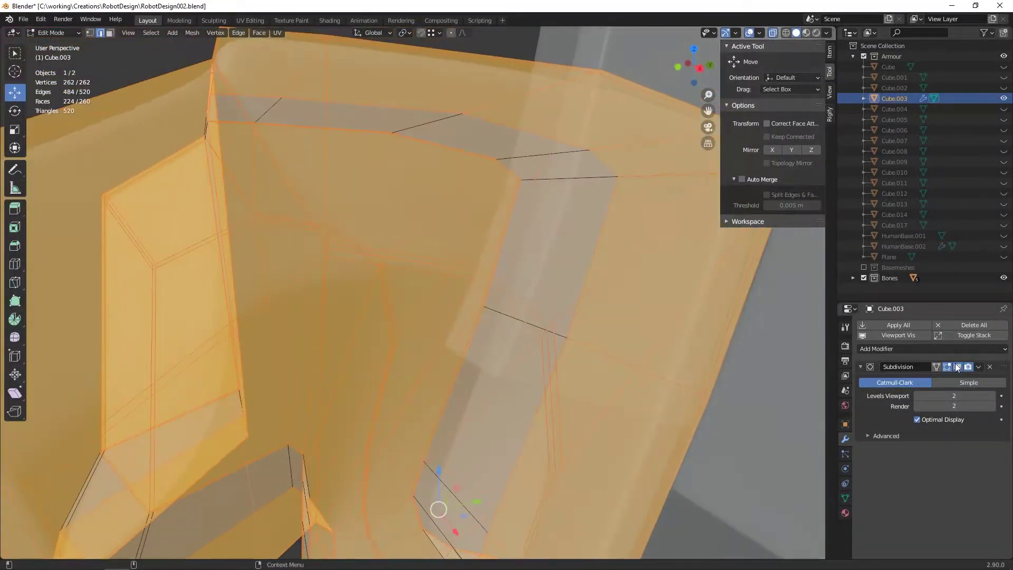
key("alt+z")
key("alt+a")
- Select an edge loop on the pelvis rim and edge-slide it toward the border
left_click(212, 125, "alt")
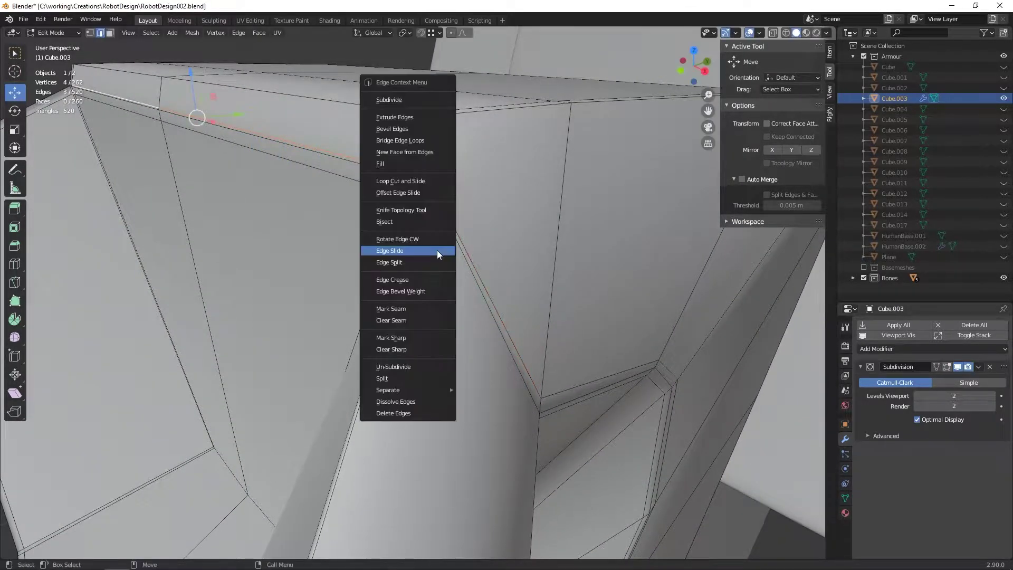
scroll(475, 175, "down", 5)
middle_click_drag(475, 176, 879, 335)
right_click(518, 220)
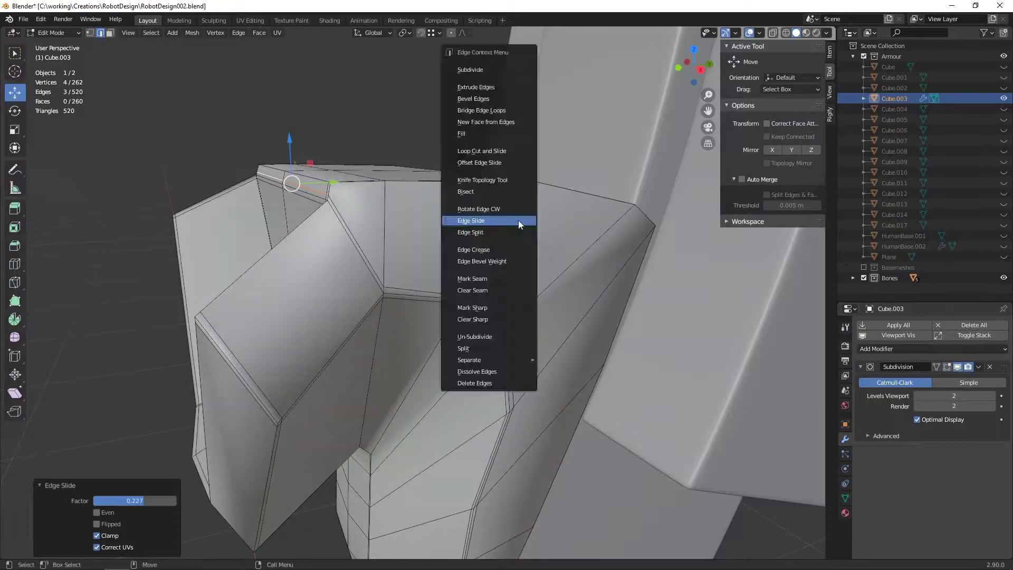
mouse_move(518, 220)
middle_mouse_down()
mouse_move(691, 238)
mouse_move(530, 179)
middle_mouse_up()
right_click(531, 180)
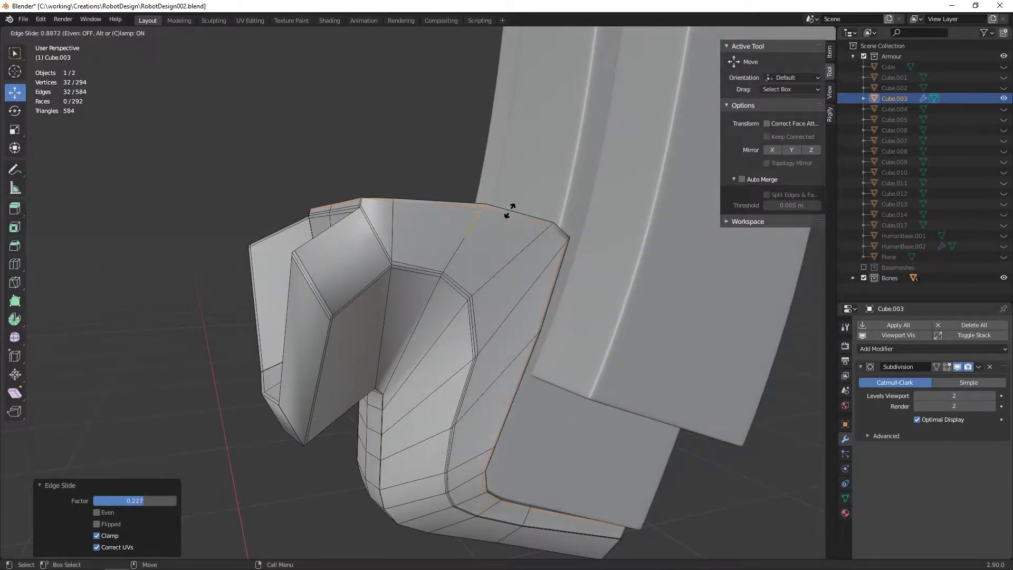
left_click(510, 210)
- Select an edge on the top rim and slide it closer to the border
scroll(558, 247, "up", 4)
middle_click_drag(408, 195, 468, 202)
left_click(468, 203)
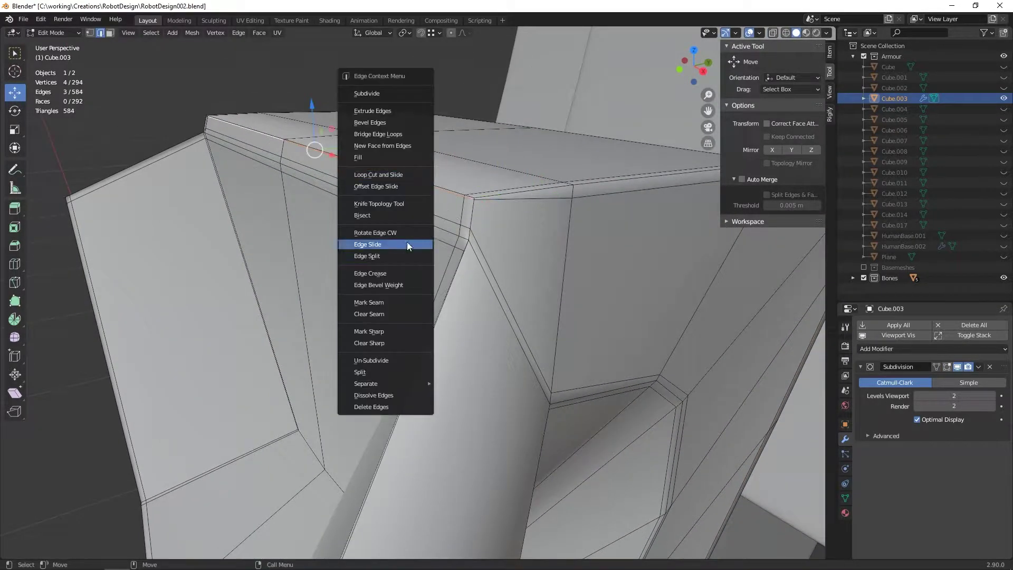
left_click(399, 248)
middle_click_drag(399, 247, 475, 158)
key("g")
key("g")
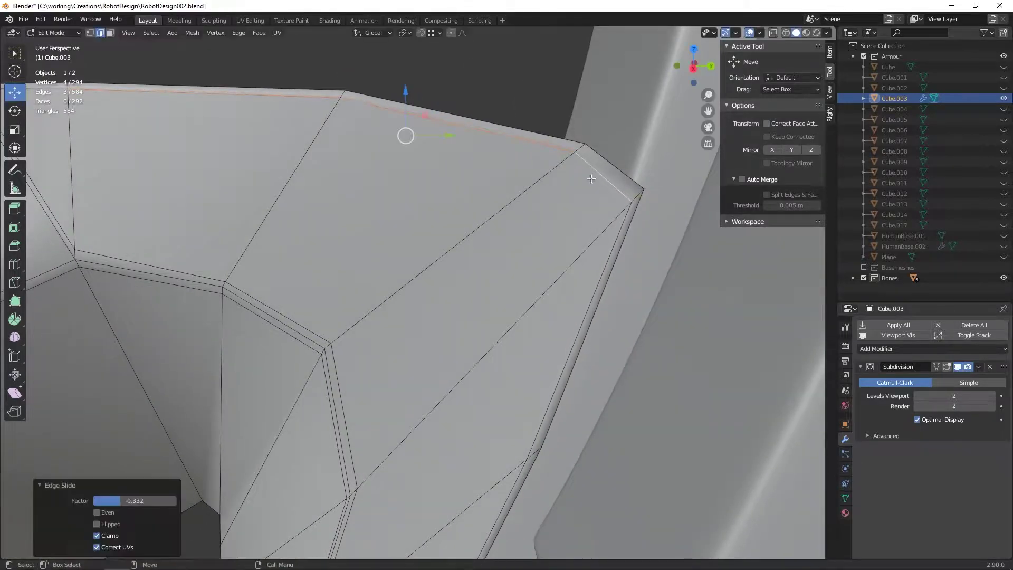
- Check the smoothed piece, then add a new loop cut across the pelvis armour
key("Tab")
scroll(591, 179, "down", 4)
mouse_move(591, 179)
middle_mouse_down()
mouse_move(496, 267)
mouse_move(428, 252)
mouse_move(412, 216)
middle_mouse_up()
key("Tab")
right_click(411, 217)
left_click(413, 218)
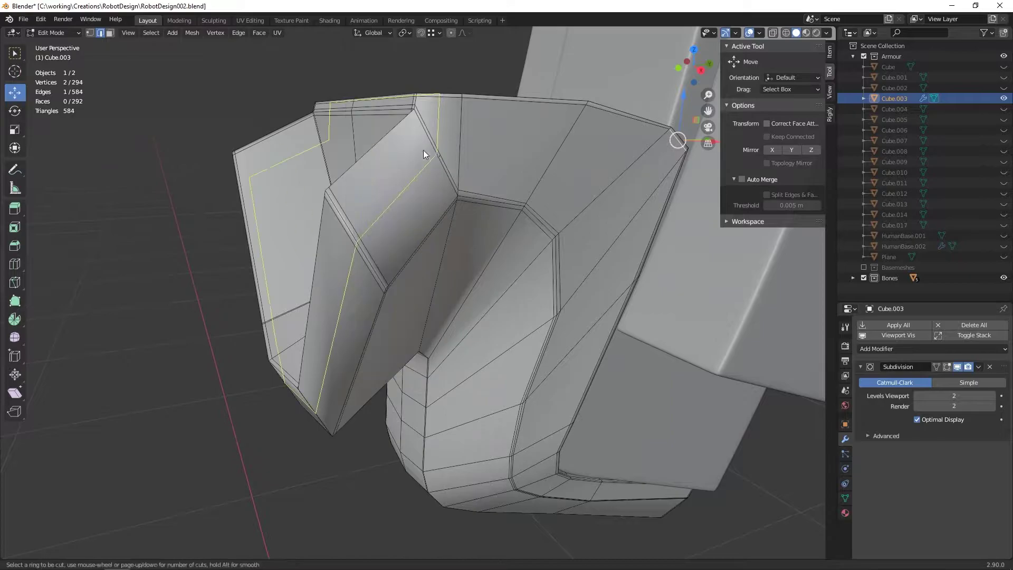
left_click(455, 182)
- Slide the new loop into position near the side and preview the smoothed result
middle_click_drag(456, 182, 459, 206)
scroll(461, 206, "up", 3)
right_click(461, 207)
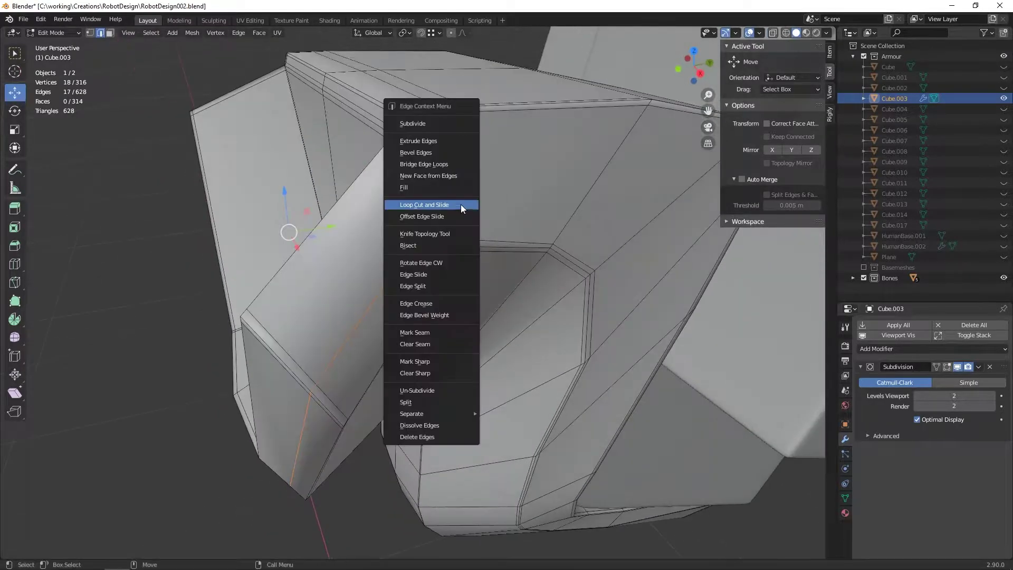
left_click(460, 287)
mouse_move(460, 287)
middle_mouse_down()
mouse_move(476, 278)
mouse_move(426, 149)
middle_mouse_up()
key("Tab")
key("Tab")
- Add another support loop cut near the edge and check the smoothed piece
key("ctrl+r")
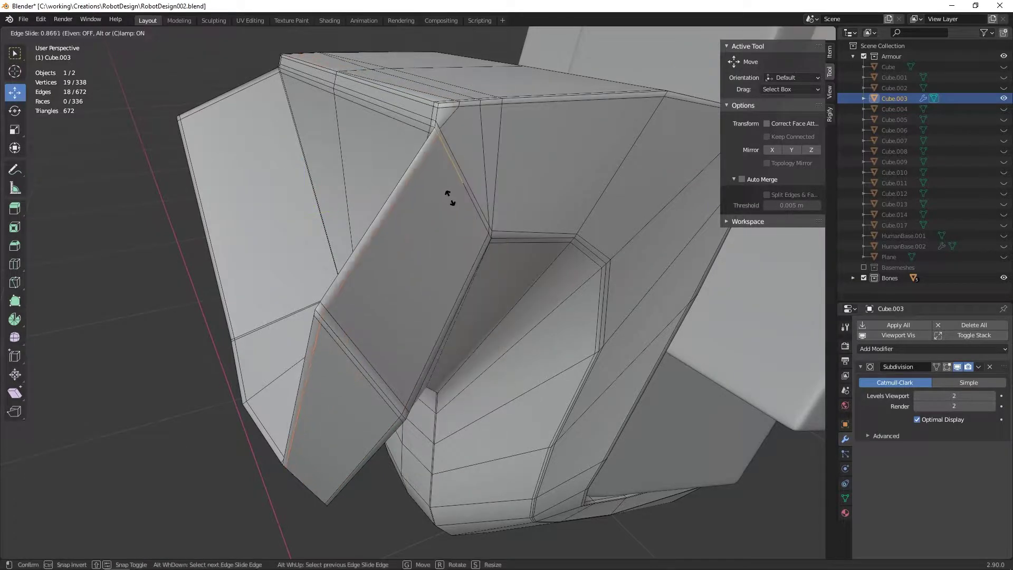
left_click(449, 198)
mouse_move(449, 198)
middle_mouse_down()
mouse_move(484, 210)
mouse_move(503, 237)
mouse_move(450, 208)
mouse_move(356, 205)
mouse_move(414, 230)
mouse_move(480, 281)
middle_mouse_up()
key("Tab")
key("Tab")
key("Tab")
key("Tab")
- Scale the pelvis frame along X to about 1.051 to widen it slightly
scroll(534, 293, "up", 3)
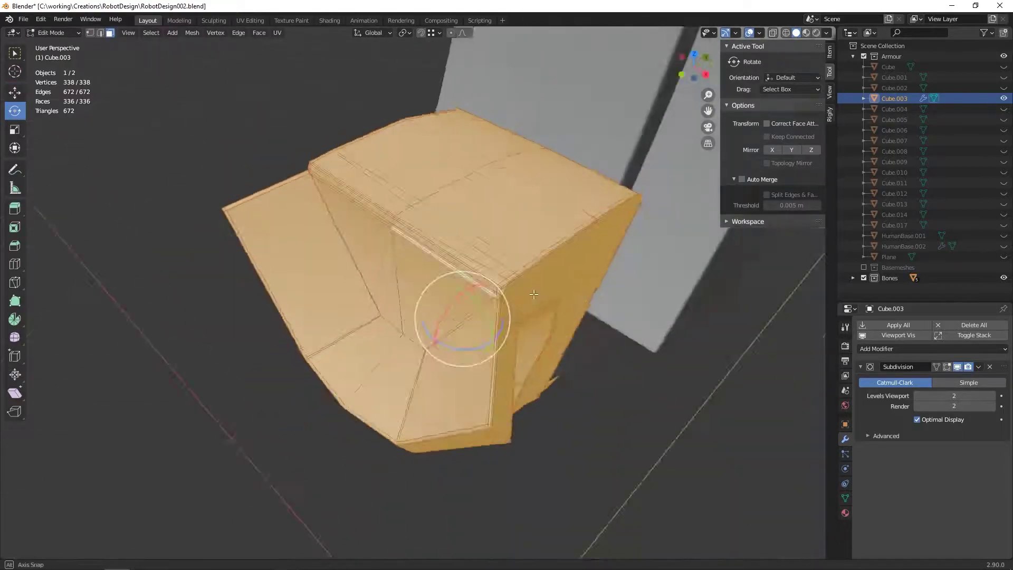
key("shift+space")
key("s")
left_click_drag(401, 327, 422, 327)
middle_click_drag(423, 328, 344, 285)
key("ctrl+KP_1")
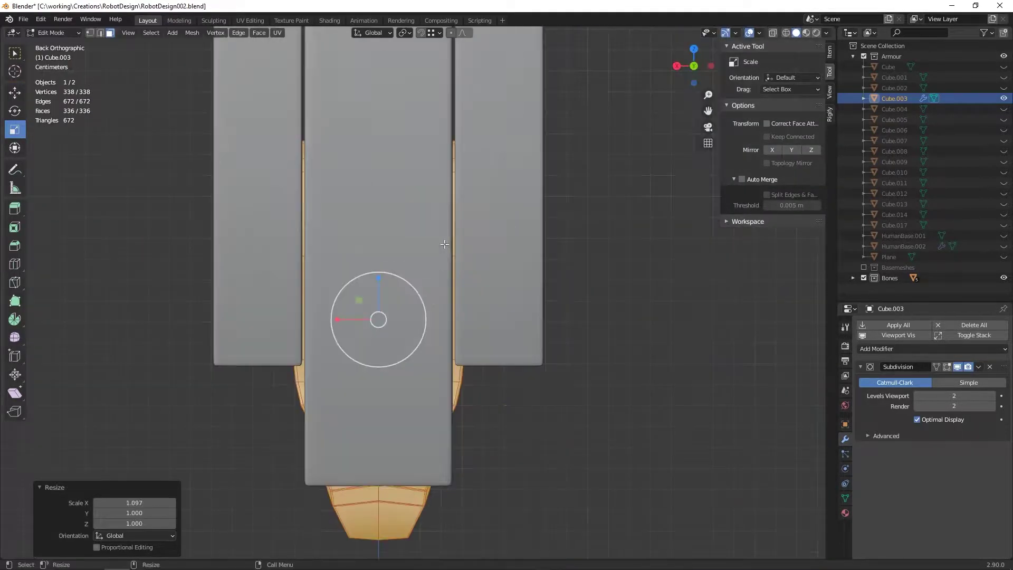
mouse_move(444, 244)
middle_mouse_down()
mouse_move(433, 140)
mouse_move(475, 174)
mouse_move(547, 198)
middle_mouse_up()
- Switch to editing Cube.015 and move its corner vertices inward along X
left_click(352, 263, "alt")
key("shift+space")
key("g")
left_click_drag(547, 198, 522, 201)
middle_click_drag(459, 301, 409, 274)
scroll(289, 276, "up", 3)
key("g")
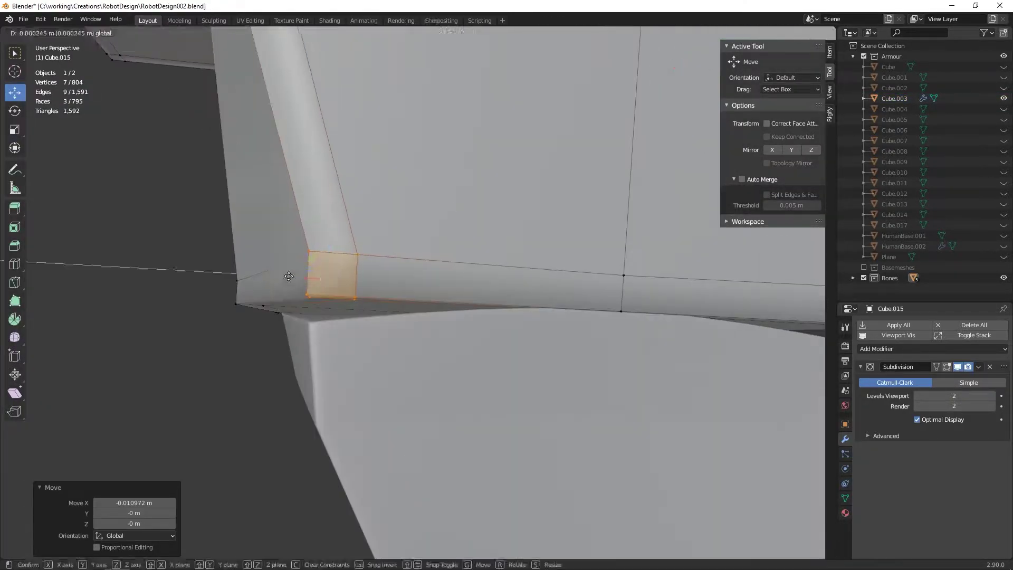
left_click(289, 276)
- Shift the Cube.015 corner vertices up and back, then adjust the seam vertices
middle_click_drag(288, 276, 557, 320)
left_click_drag(555, 322, 541, 319)
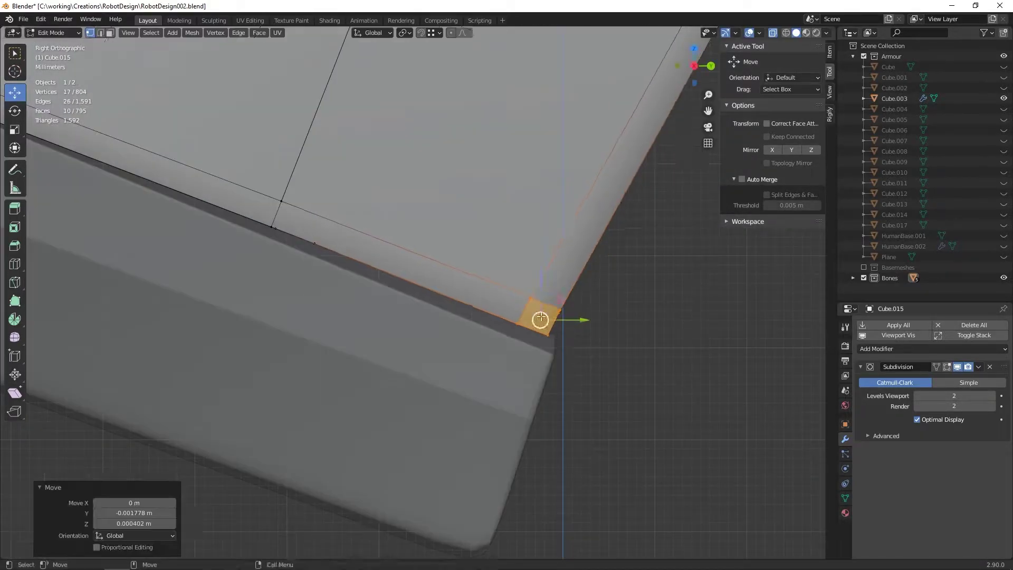
left_click(551, 331)
middle_click_drag(551, 331, 567, 334)
left_click(501, 308)
key("g")
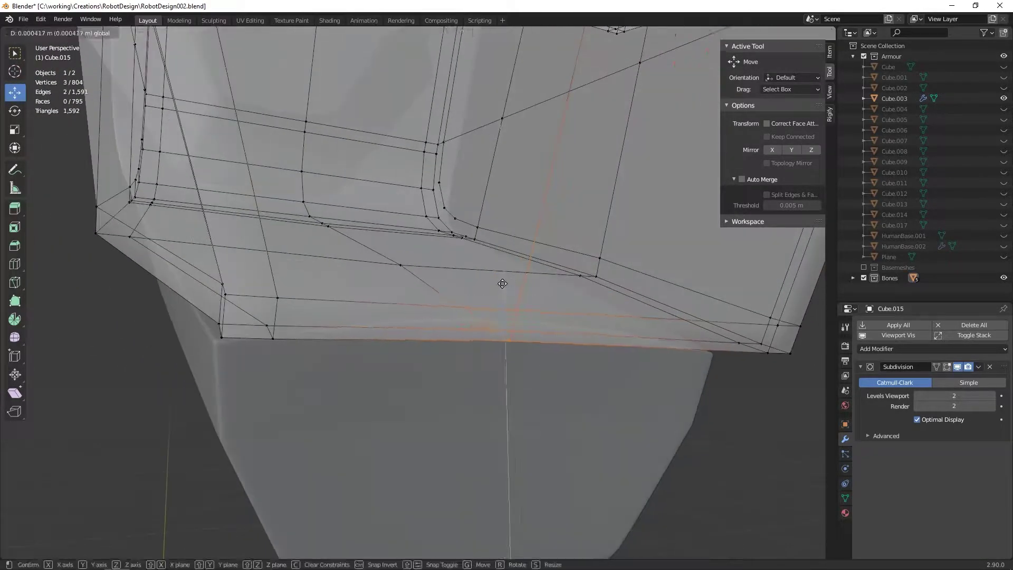
left_click(541, 357)
key("Tab")
- Select the vertices at Cube.015's corner and nudge them along X
middle_click_drag(615, 317, 565, 304)
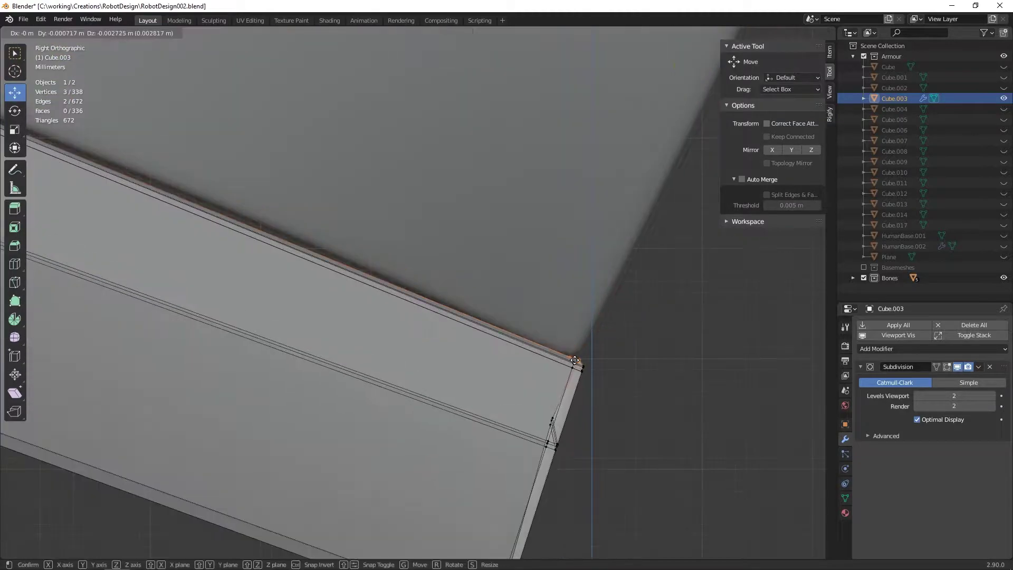
scroll(566, 304, "down", 5)
scroll(432, 260, "up", 4)
key("Tab")
middle_click_drag(441, 261, 340, 301)
left_click(340, 301)
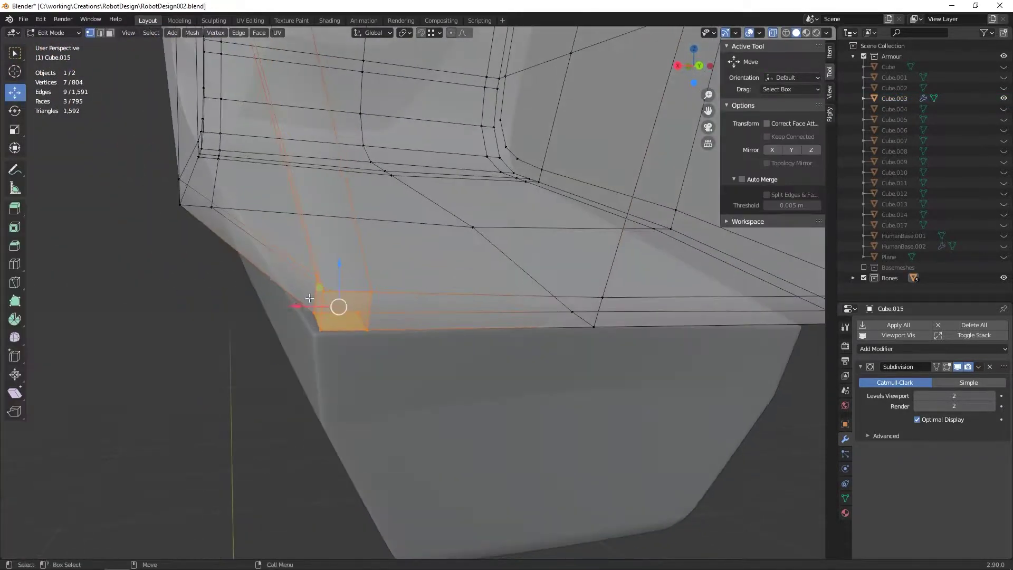
left_click_drag(452, 329, 115, 138)
middle_click_drag(115, 138, 221, 190)
left_click(225, 190)
- Try another X-axis move on the curved edge vertices, cancel it, and exit Edit Mode
key("g")
key("x")
left_click_drag(331, 354, 331, 354)
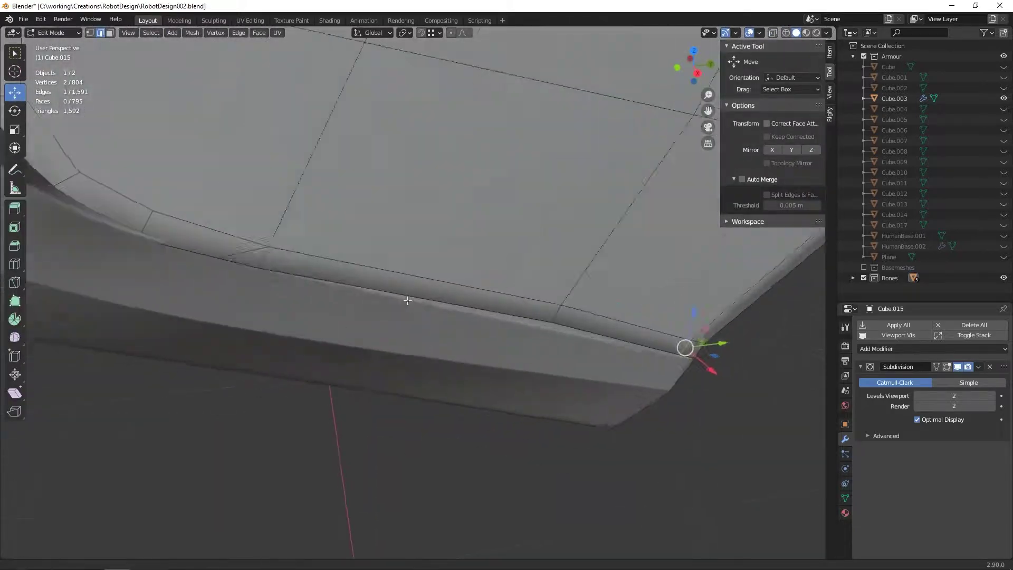
mouse_move(331, 354)
middle_mouse_down()
mouse_move(407, 199)
mouse_move(381, 258)
middle_mouse_up()
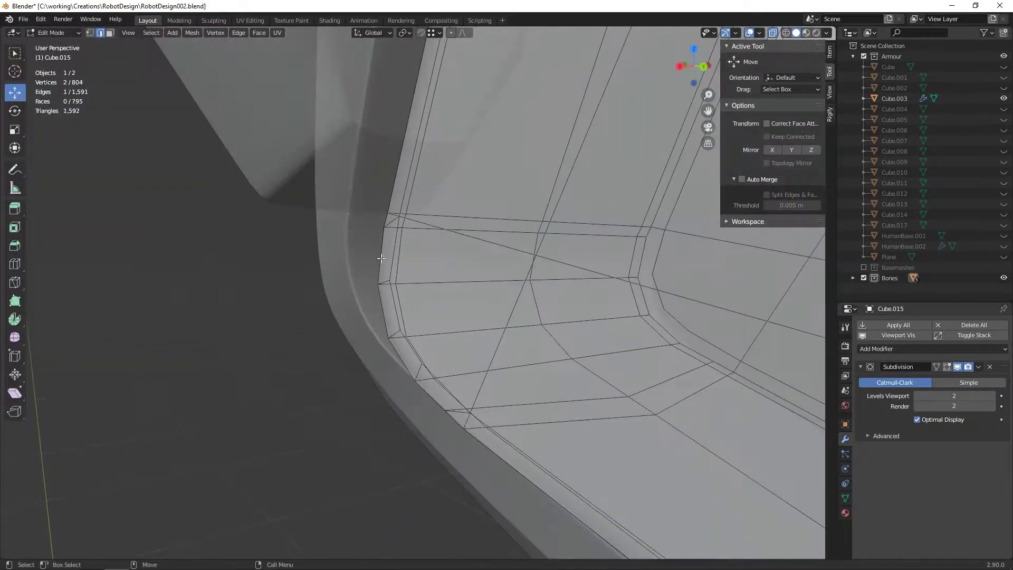
mouse_move(443, 387)
middle_mouse_down()
mouse_move(529, 342)
mouse_move(456, 340)
middle_mouse_up()
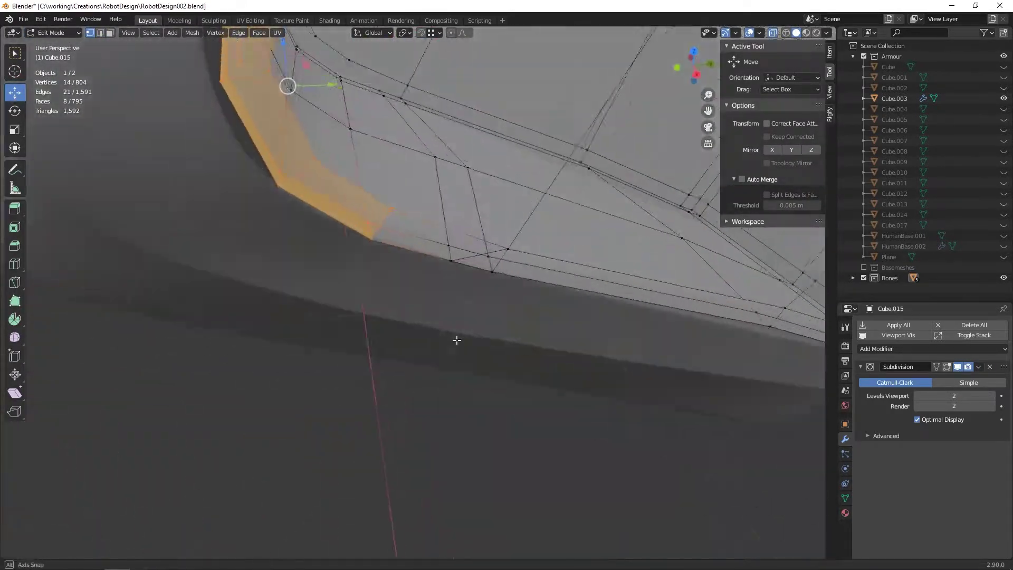
left_click_drag(652, 273, 652, 274)
mouse_move(652, 274)
middle_mouse_down()
mouse_move(528, 427)
mouse_move(510, 356)
mouse_move(429, 267)
mouse_move(501, 255)
mouse_move(442, 175)
middle_mouse_up()
key("Escape")
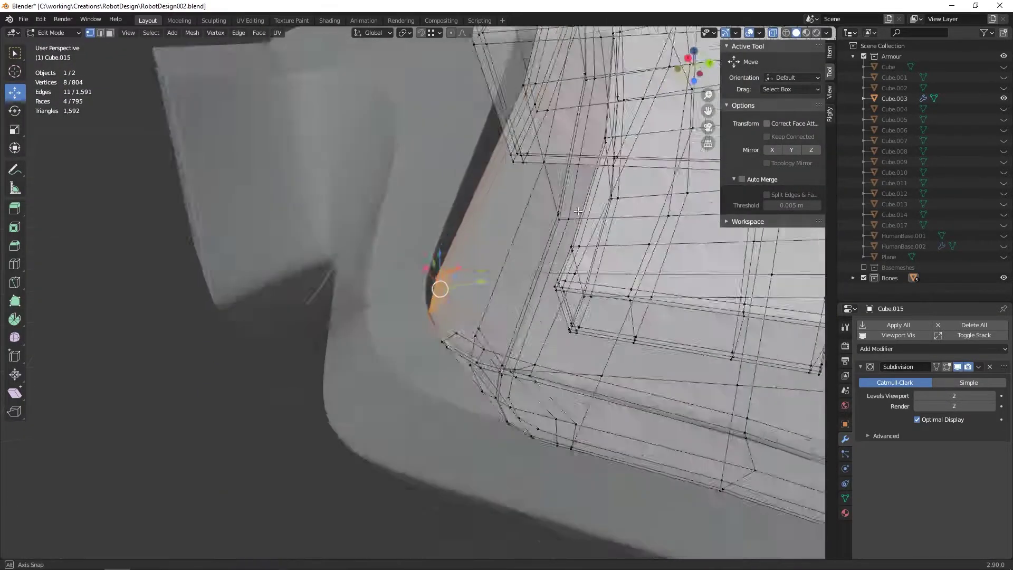
mouse_move(469, 255)
middle_mouse_down()
mouse_move(423, 267)
mouse_move(584, 274)
middle_mouse_up()
key("Tab")
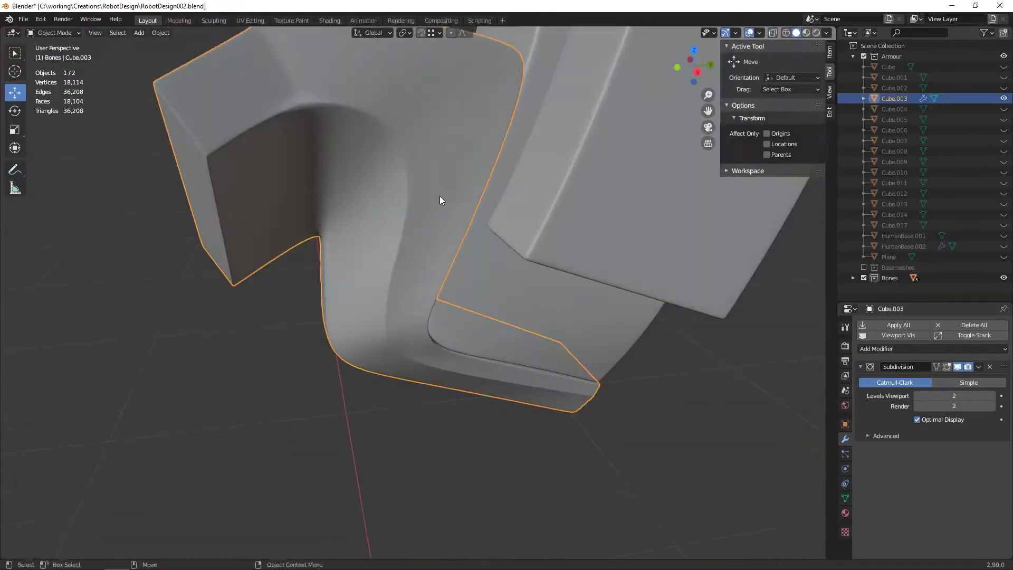
- Select the face loop of the pelvis frame's recessed front strip
key("Tab")
mouse_move(441, 199)
middle_mouse_down()
mouse_move(547, 226)
mouse_move(436, 204)
mouse_move(385, 170)
mouse_move(418, 194)
middle_mouse_up()
left_click_drag(397, 423, 397, 423)
mouse_move(396, 422)
middle_mouse_down()
mouse_move(347, 379)
mouse_move(432, 375)
middle_mouse_up()
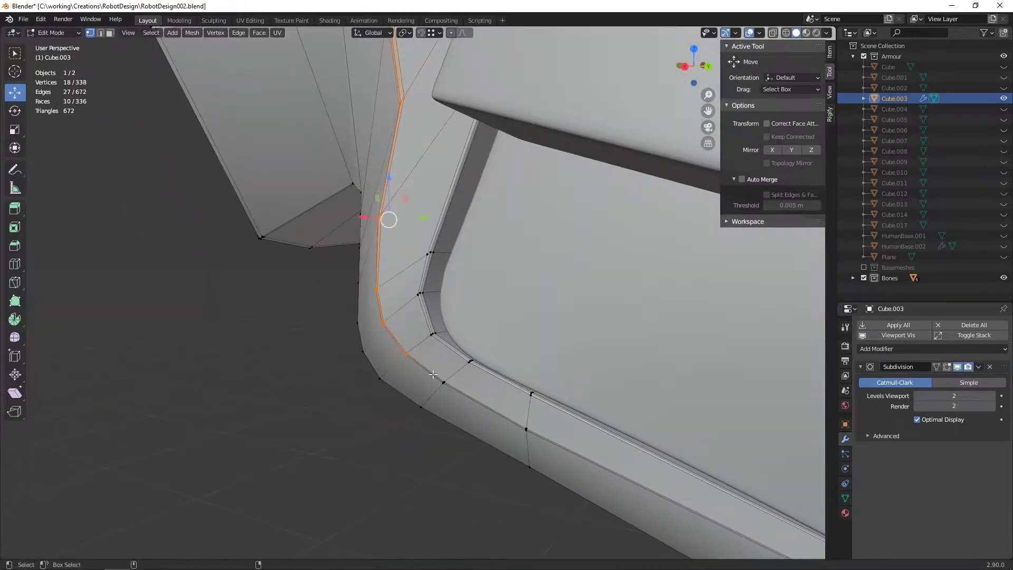
mouse_move(413, 233)
middle_mouse_down()
mouse_move(499, 167)
mouse_move(401, 296)
mouse_move(459, 231)
mouse_move(401, 174)
mouse_move(475, 118)
mouse_move(310, 248)
mouse_move(362, 131)
mouse_move(403, 199)
mouse_move(389, 186)
mouse_move(411, 190)
mouse_move(506, 327)
middle_mouse_up()
left_click(422, 227, "alt+shift")
- Move the front strip along an axis using see-through display to position it
key("g")
key("x")
key("Return")
key("alt+z")
left_click(460, 231, "alt+shift")
key("alt+z")
key("g")
key("x")
key("Return")
- Select vertices at the panel's lower edge and move them along an axis
left_click(452, 355)
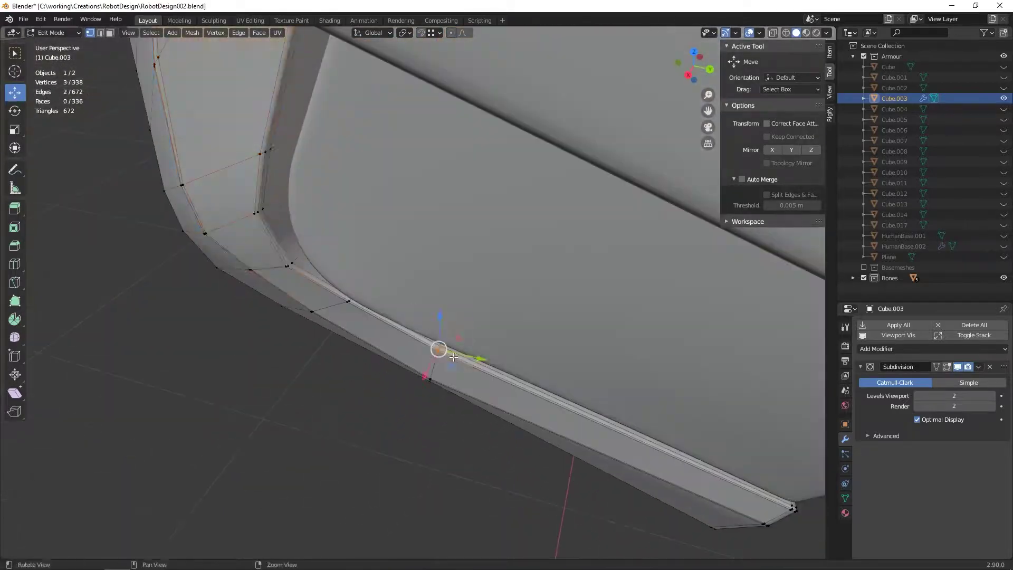
mouse_move(452, 355)
middle_mouse_down()
mouse_move(473, 350)
mouse_move(434, 279)
mouse_move(442, 183)
mouse_move(492, 313)
middle_mouse_up()
key("g")
key("x")
key("Return")
- Add a support loop cut around the strip's lower part and slide it into place
key("Tab")
key("Tab")
key("2")
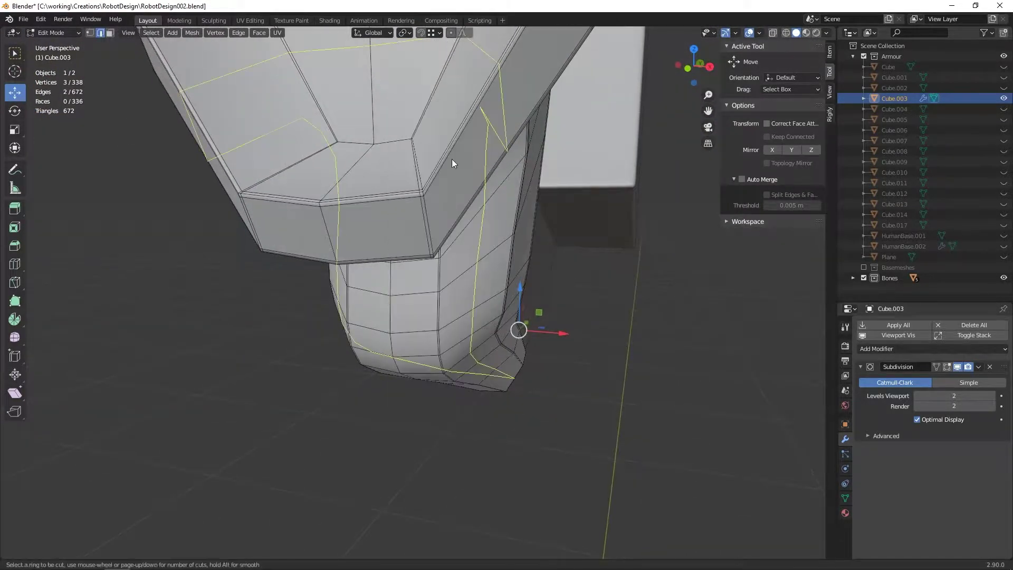
left_click(357, 259)
key("Tab")
middle_click_drag(356, 258, 423, 264)
key("Tab")
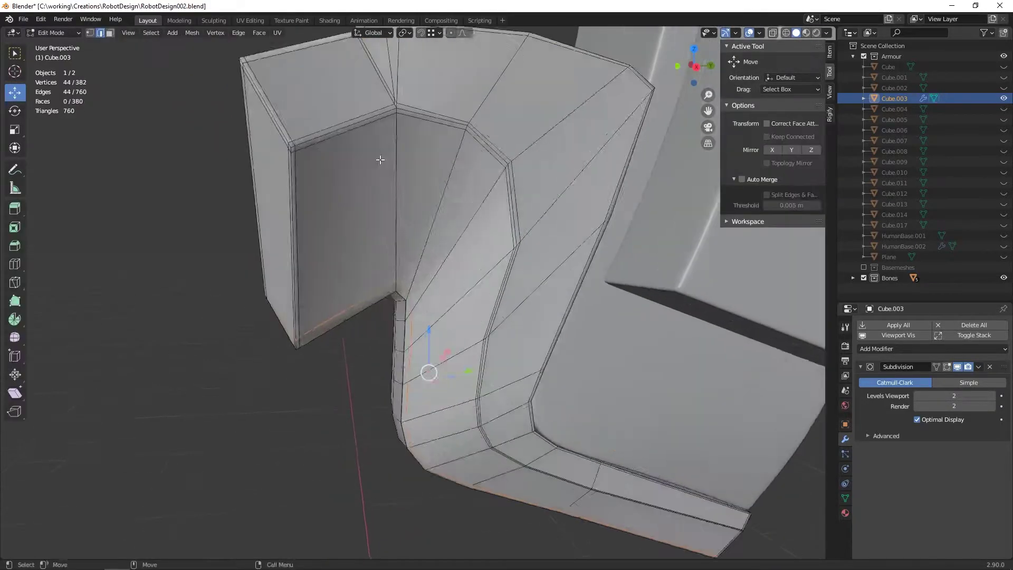
key("ctrl+r")
left_click(427, 368)
left_click(405, 148)
- Confirm the final edge slide, exit isolated view to show the whole robot, and deselect all
key("Tab")
mouse_move(405, 148)
middle_mouse_down()
mouse_move(461, 184)
mouse_move(449, 128)
mouse_move(360, 172)
middle_mouse_up()
key("Tab")
left_click(356, 229)
key("Tab")
mouse_move(356, 230)
middle_mouse_down()
mouse_move(555, 250)
mouse_move(580, 222)
middle_mouse_up()
key("KP_Divide")
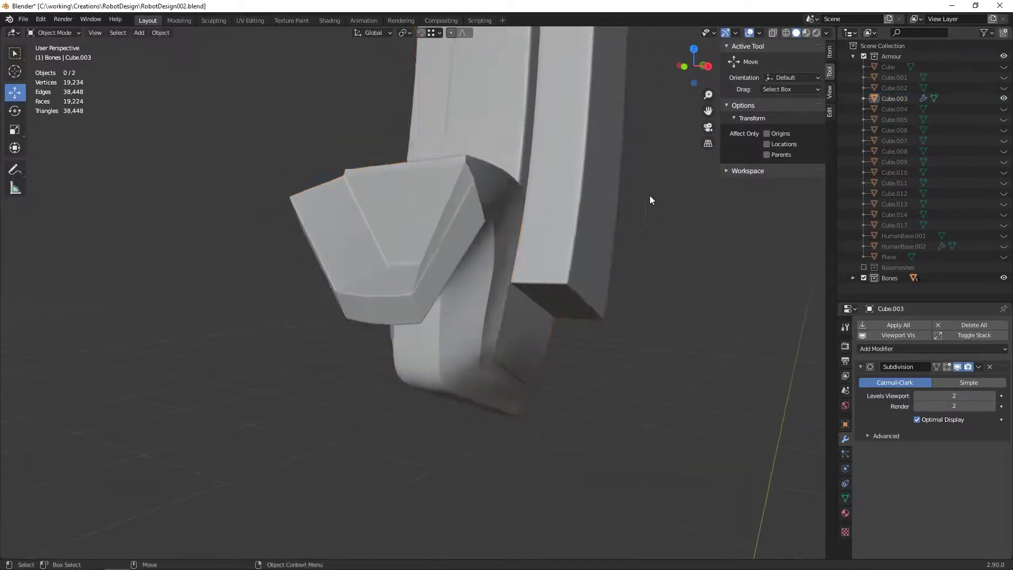
scroll(559, 280, "up", 5)
key("alt+a")
- Move the pelvis piece Cube.003 into the Bones collection and exclude the Armour collection
mouse_move(569, 271)
middle_mouse_down()
mouse_move(564, 305)
mouse_move(559, 220)
middle_mouse_up()
scroll(559, 220, "down", 5)
left_click(863, 56)
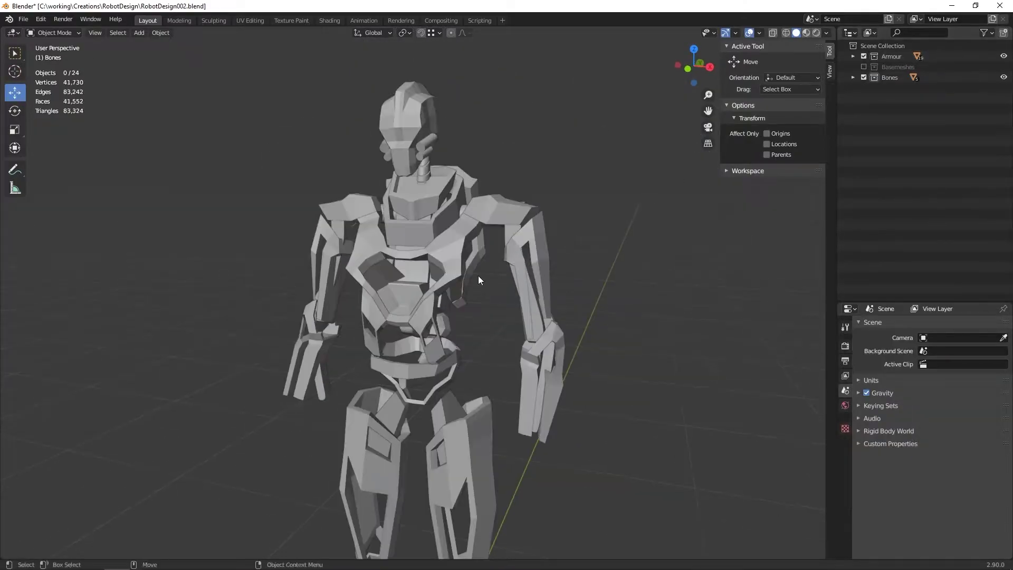
left_click(478, 275)
scroll(517, 258, "up", 5)
left_click_drag(891, 287, 891, 287)
left_click(864, 56)
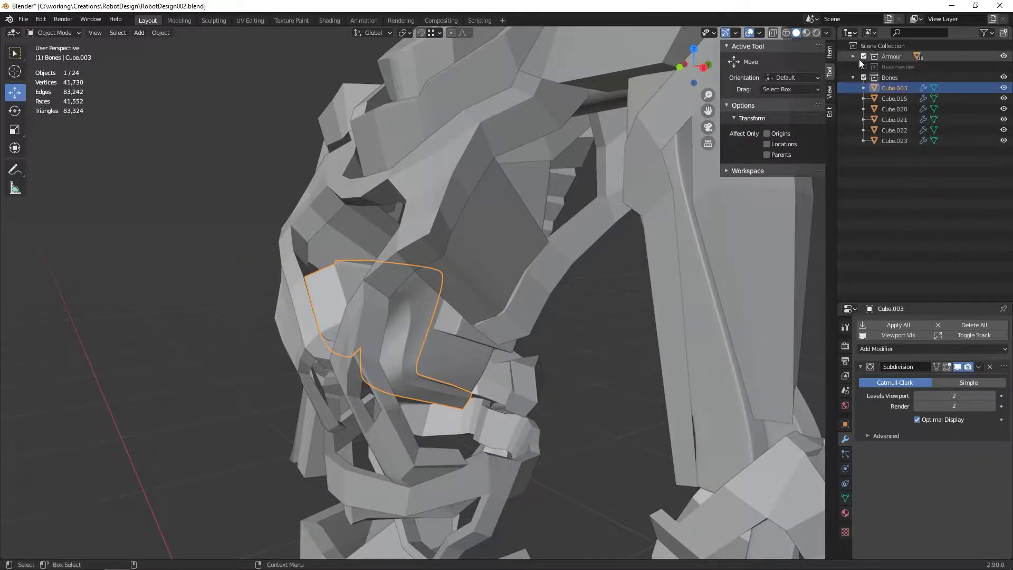
scroll(639, 151, "down", 4)
key("alt+a")
mouse_move(541, 235)
middle_mouse_down()
mouse_move(434, 230)
mouse_move(819, 128)
middle_mouse_up()
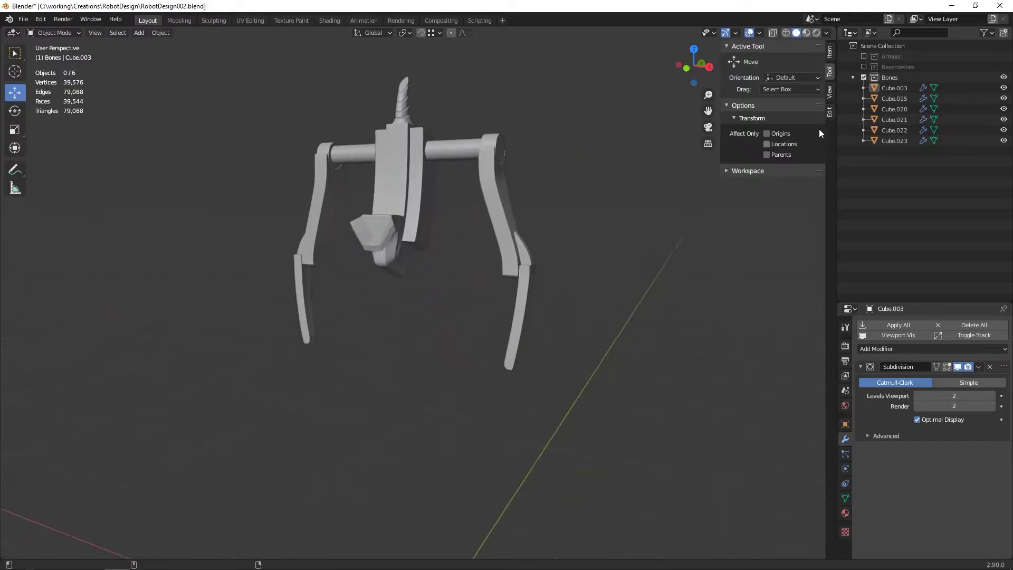
scroll(501, 241, "up", 4)
- Select the arm pieces Cube.020 and briefly inspect their mesh in Edit Mode
left_click(527, 130)
key("Tab")
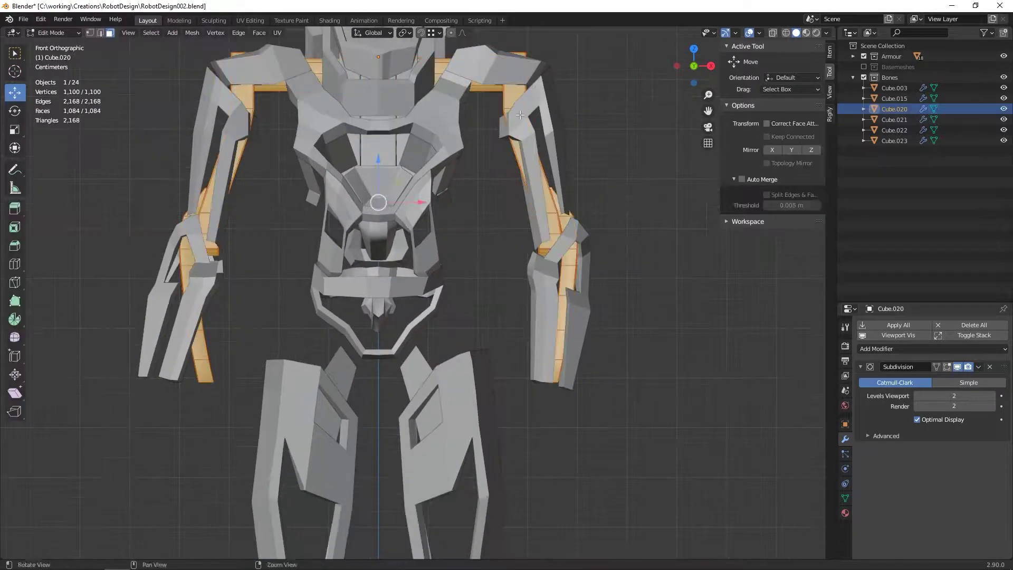
scroll(527, 130, "up", 1)
scroll(527, 130, "down", 3)
scroll(527, 130, "down", 3)
key("Tab")
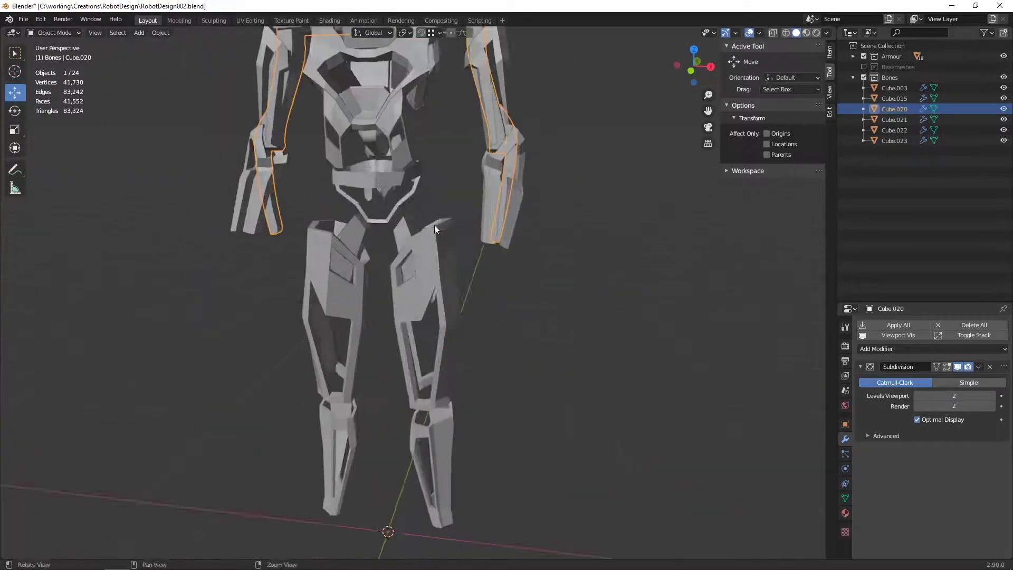
scroll(435, 224, "down", 3)
- Add a new cube and scale it down small for the thigh
key("shift+a")
left_click(504, 327)
key("s")
left_click(449, 318)
scroll(418, 284, "up", 5)
key("s")
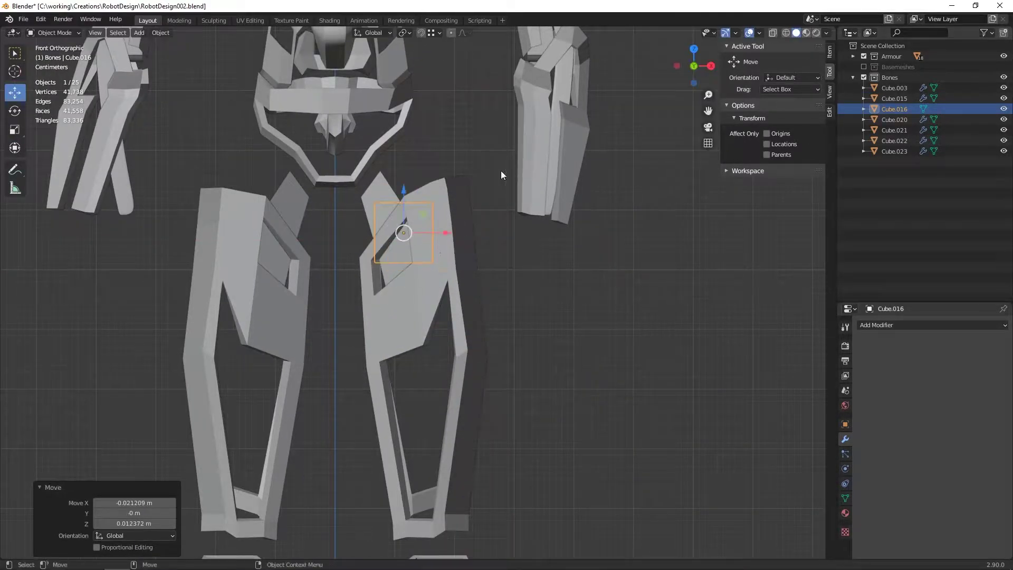
- Reshape the new cube's vertices in side and front views to fit the thigh opening
key("Tab")
scroll(448, 175, "down", 5, "shift")
right_click(420, 174)
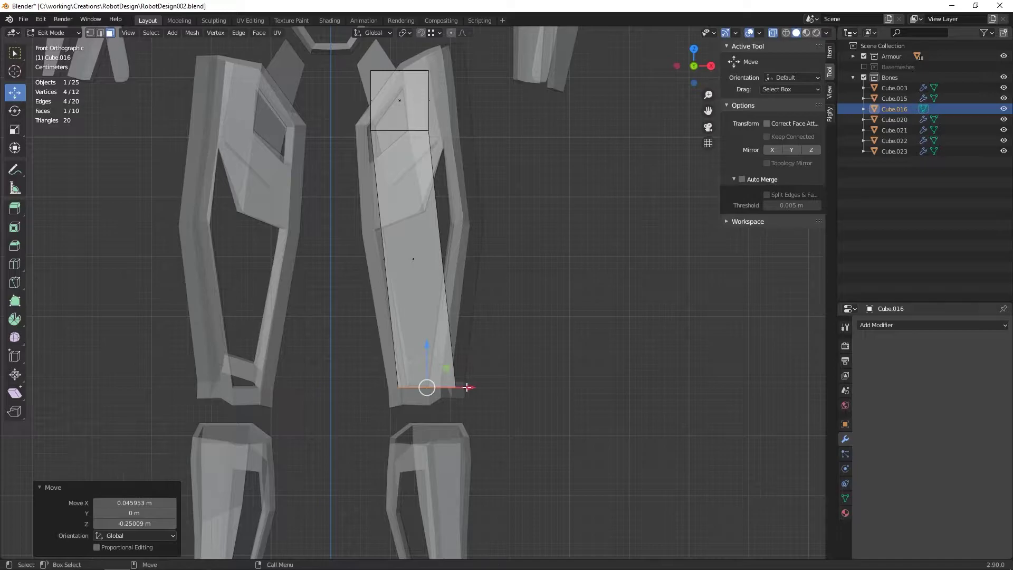
key("KP_3")
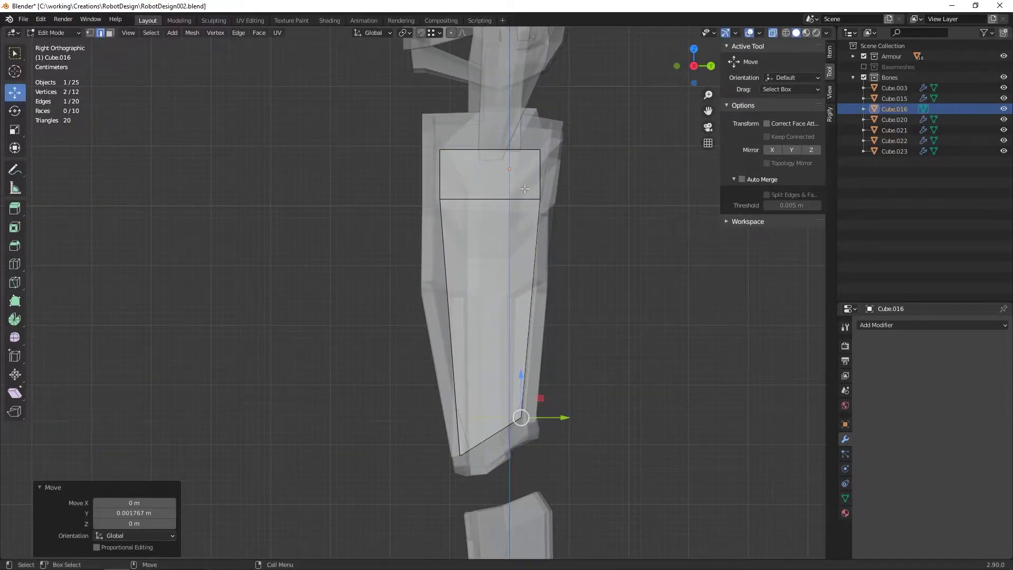
left_click(474, 171)
key("KP_1")
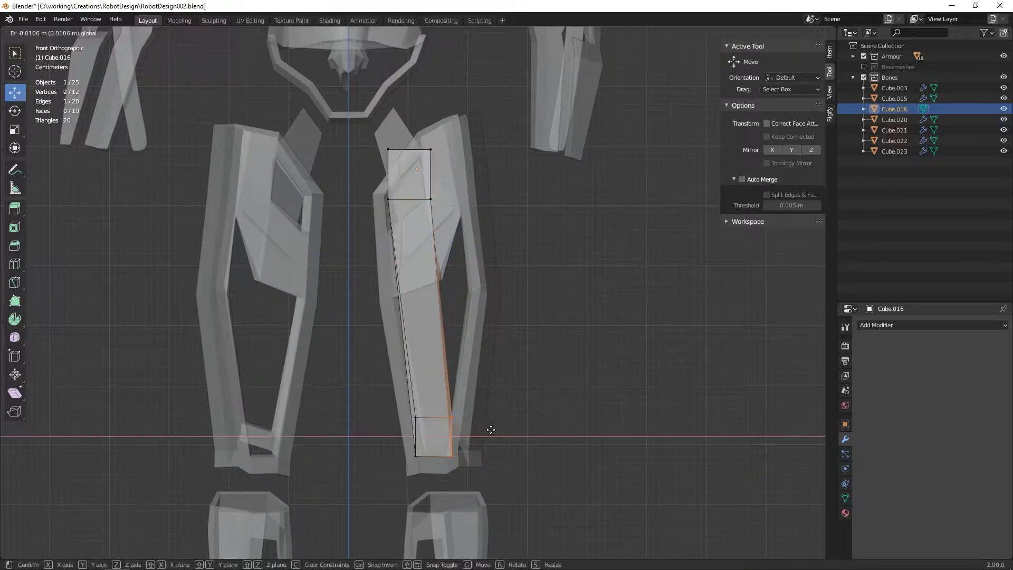
left_click(491, 430)
scroll(453, 430, "up", 5)
scroll(486, 317, "down", 5)
left_click(477, 243)
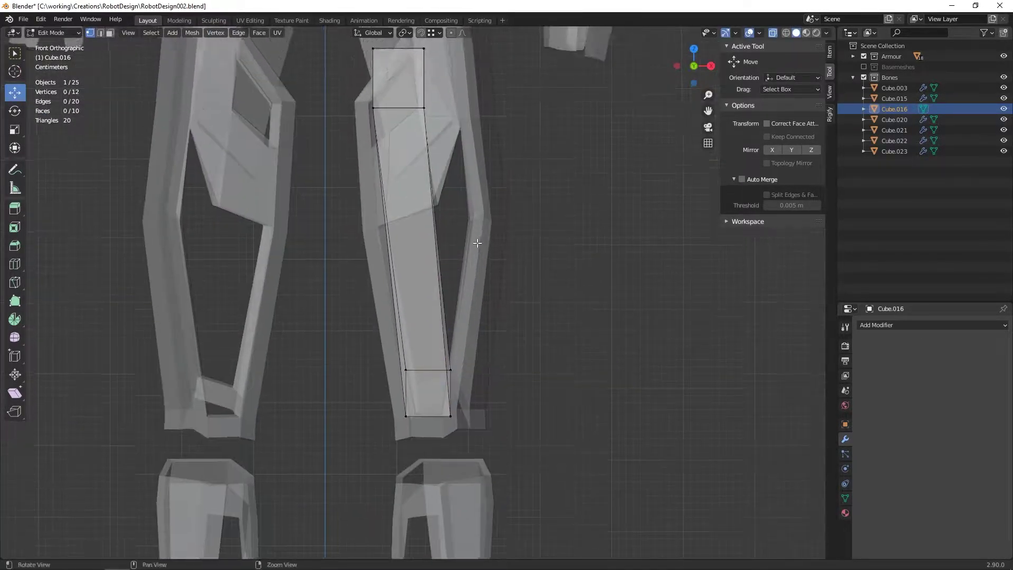
left_click(475, 366)
key("Tab")
- Pull the plate's top corner vertices up the thigh and shift vertices sideways along X
scroll(673, 258, "down", 2)
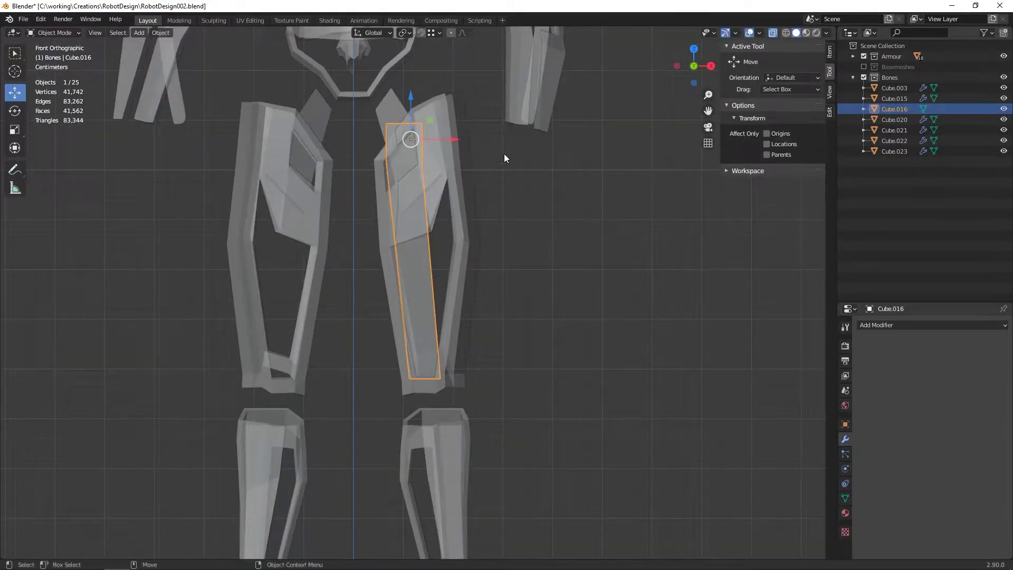
scroll(490, 194, "up", 1)
middle_click_drag(491, 194, 527, 204)
key("KP_1")
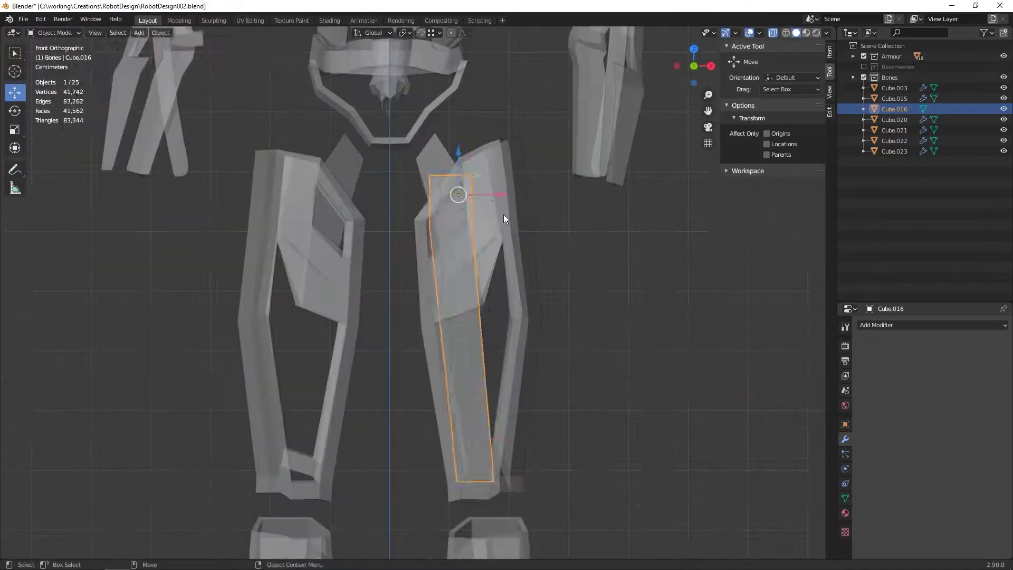
left_click_drag(467, 207, 467, 161)
scroll(467, 161, "up", 2)
middle_click_drag(486, 228, 467, 203, "shift")
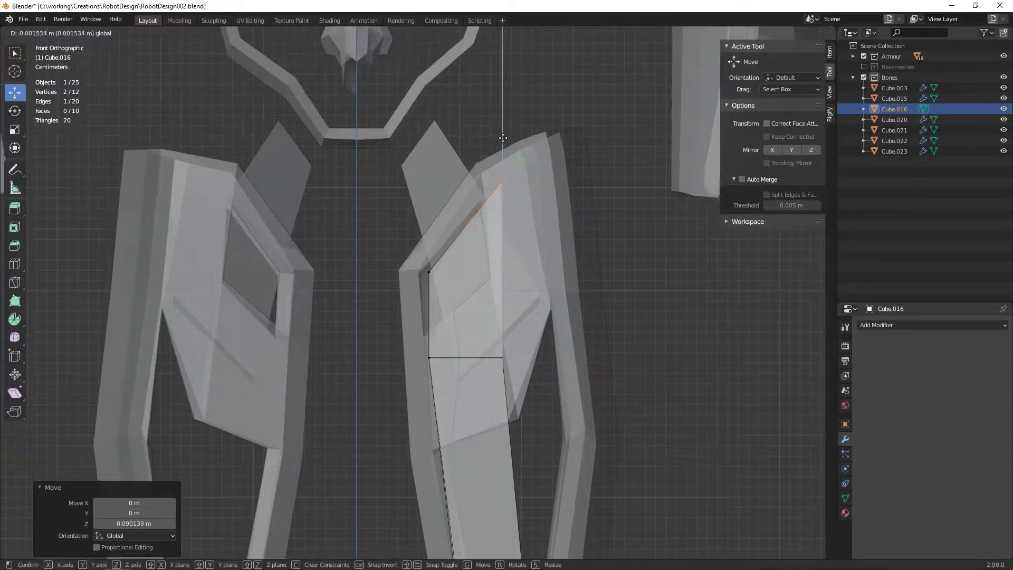
scroll(548, 245, "down", 1)
left_click_drag(512, 240, 503, 240)
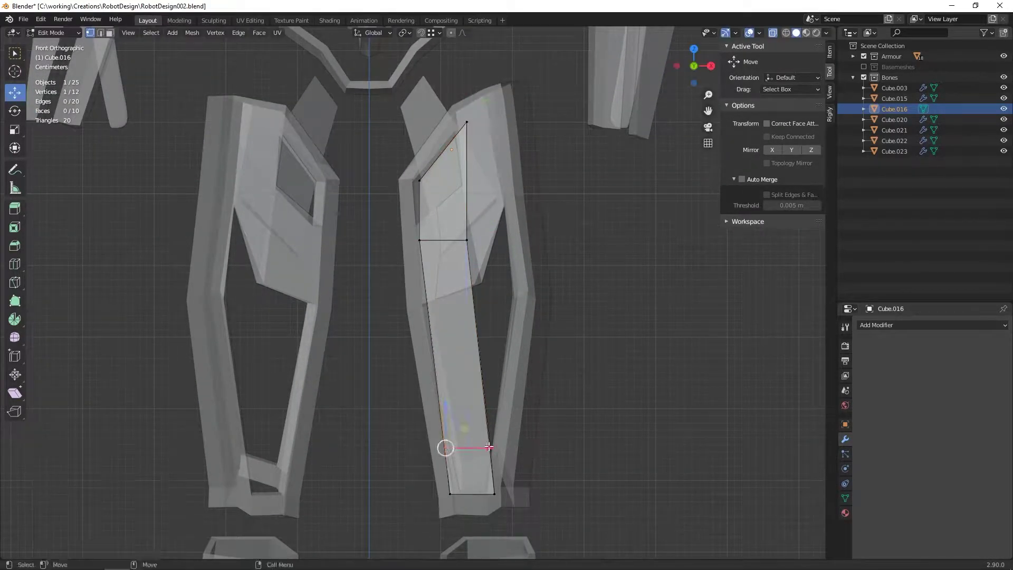
scroll(400, 344, "up", 5)
left_click(559, 431)
scroll(531, 267, "down", 5)
key("Tab")
- Give the plate a Subdivision modifier and bevel its edges in local view
left_click(932, 324)
mouse_move(531, 267)
middle_mouse_down()
mouse_move(581, 253)
mouse_move(535, 205)
middle_mouse_up()
left_click(781, 496)
key("KP_Divide")
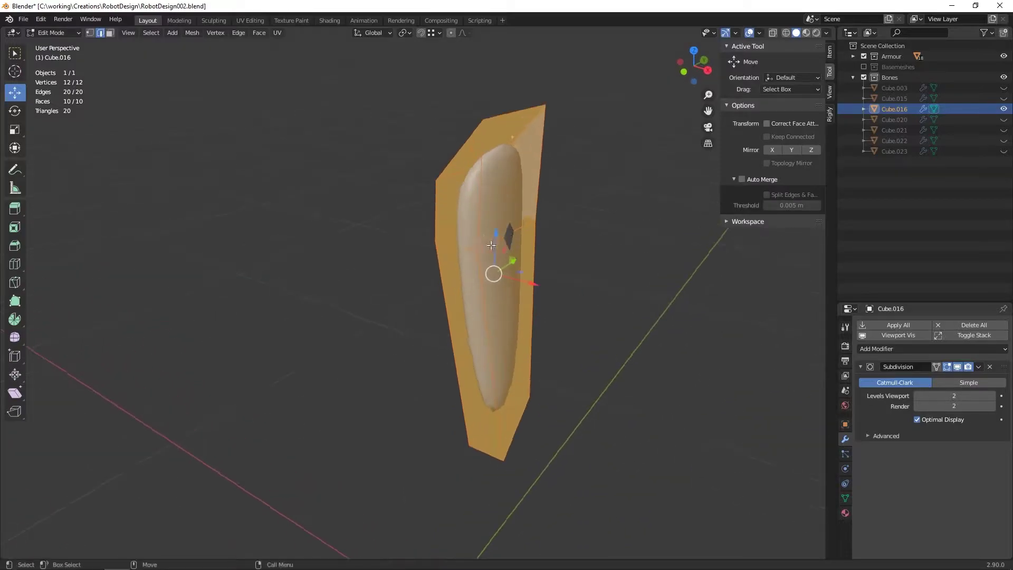
left_click(449, 271)
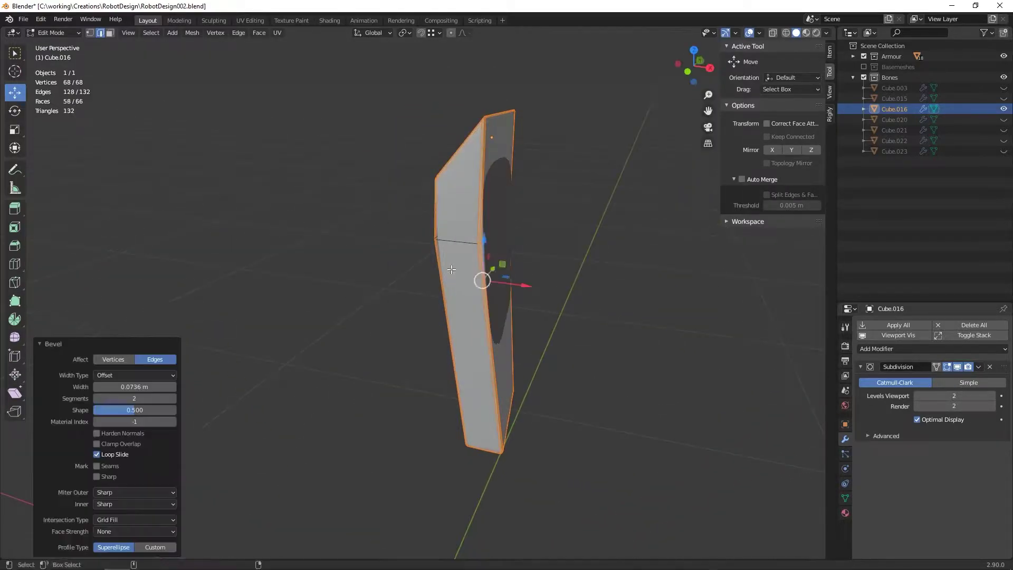
middle_click_drag(448, 271, 445, 271)
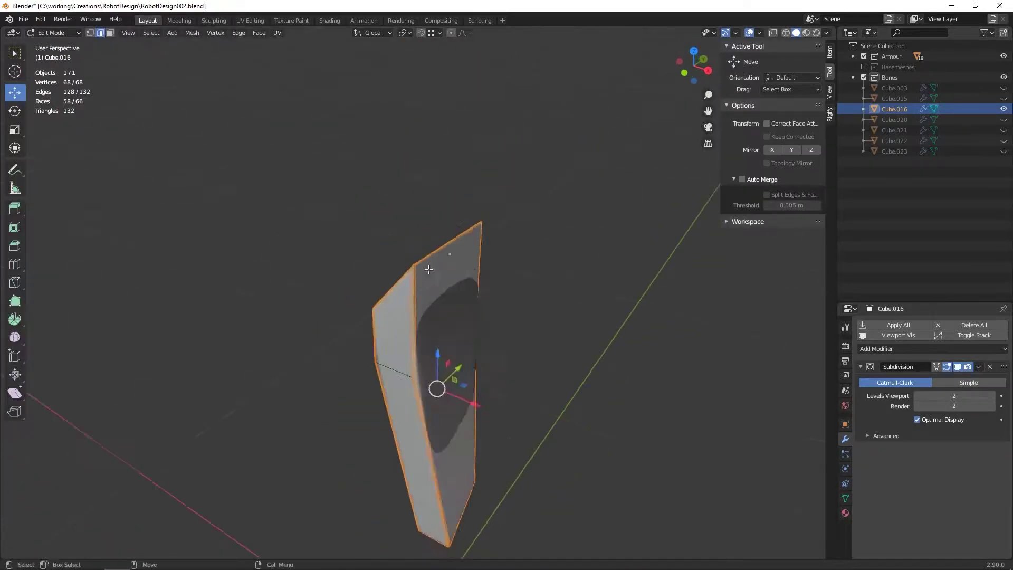
key("KP_Divide")
left_click(505, 219, "shift")
- Isolate the upper thigh pieces in front view and move a corner vertex toward the plate
scroll(505, 219, "up", 3)
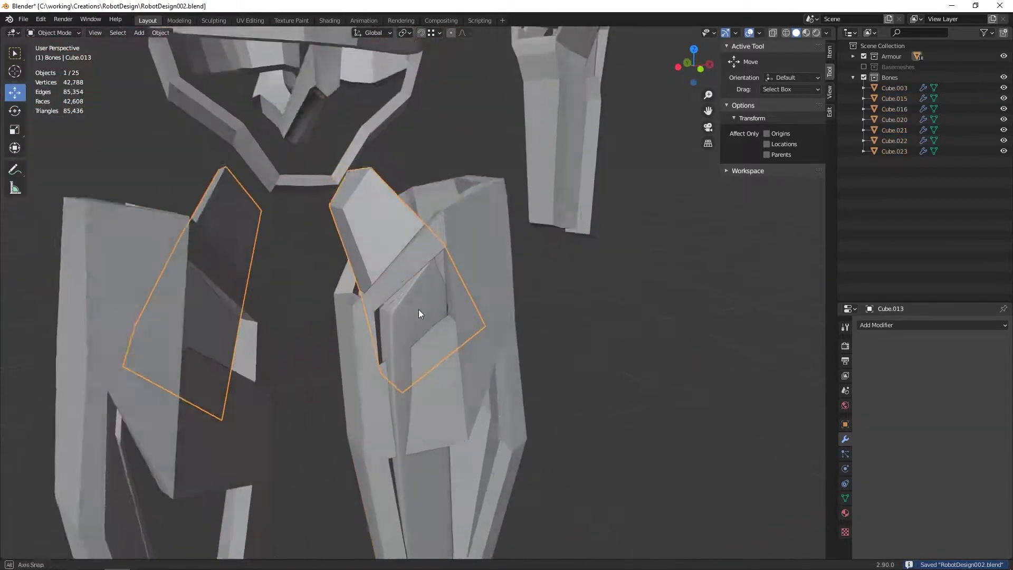
key("KP_Divide")
key("grave")
left_click(379, 247)
key("Tab")
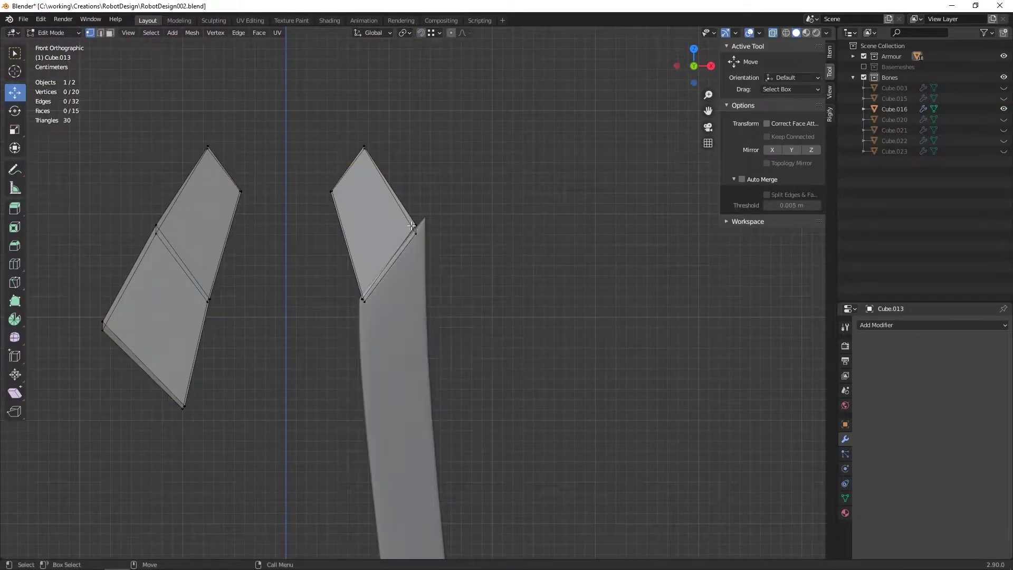
left_click(412, 226)
middle_click_drag(412, 226, 475, 201)
scroll(475, 201, "up", 5)
key("g")
- Align the corner vertex onto the plate's edge and check the diagonal edge in perspective
middle_click_drag(158, 121, 138, 199)
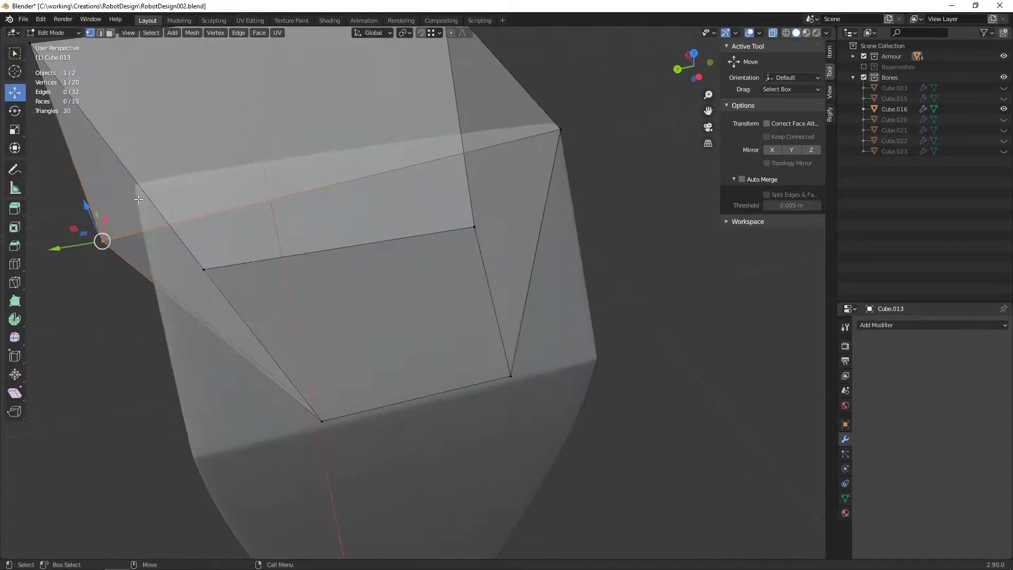
key("KP_1")
scroll(533, 226, "up", 4)
key("g")
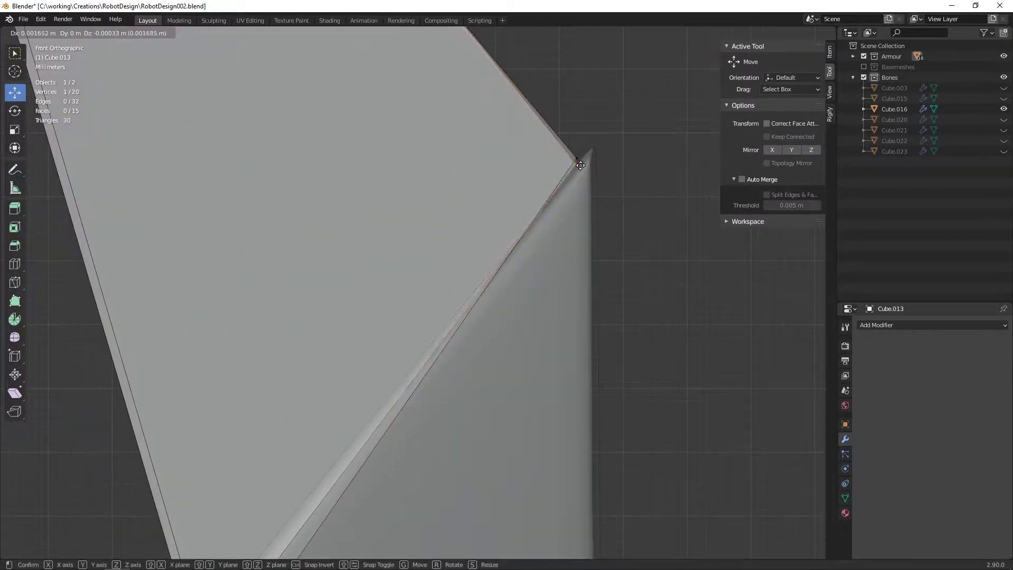
scroll(560, 297, "down", 1)
left_click(315, 435, "shift")
middle_click_drag(339, 459, 412, 453)
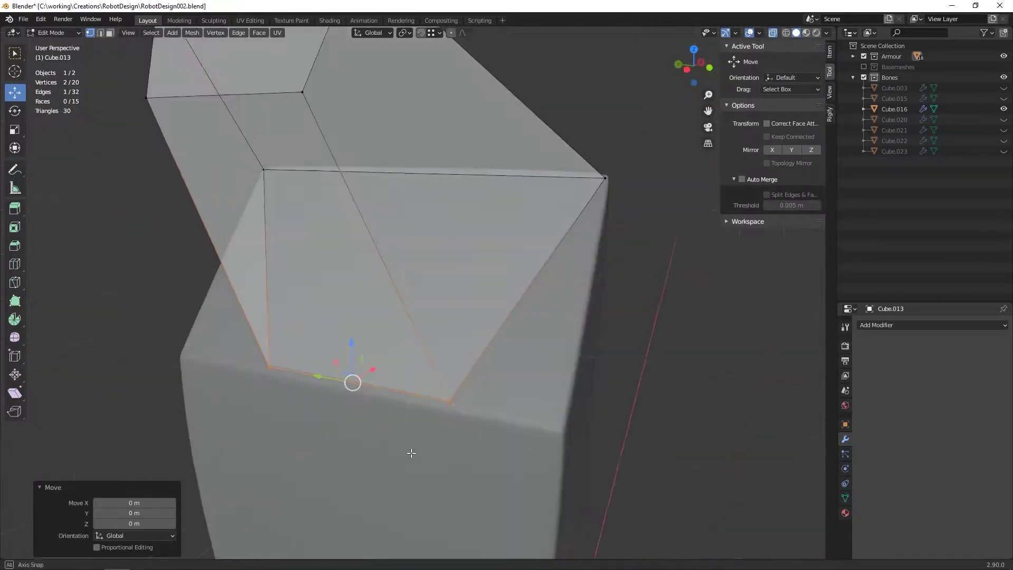
mouse_move(339, 376)
middle_mouse_down()
mouse_move(502, 279)
mouse_move(446, 104)
mouse_move(394, 280)
middle_mouse_up()
- Select the whole connected mesh in edge mode and bevel its edges
key("2")
key("ctrl+l")
right_click(445, 116)
left_click(445, 116)
left_click(448, 110)
key("Tab")
- Add a level-2 Subdivision modifier to Cube.013
scroll(395, 280, "down", 3)
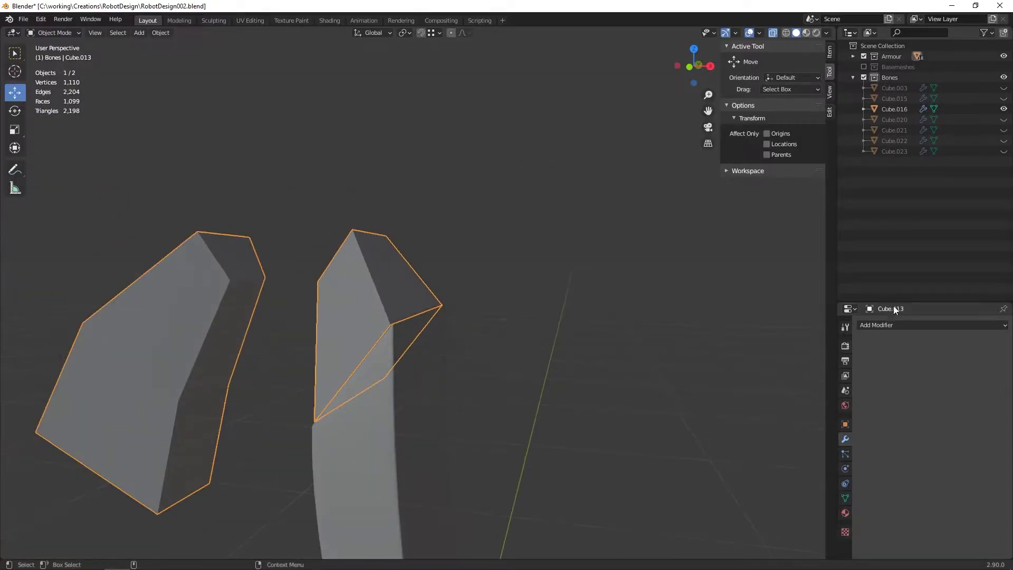
left_click(897, 324)
left_click(791, 498)
scroll(435, 271, "up", 3)
middle_click_drag(435, 271, 338, 285)
- Edge-slide the thigh plate's side edge loop to tighten it
scroll(338, 285, "down", 3)
key("Tab")
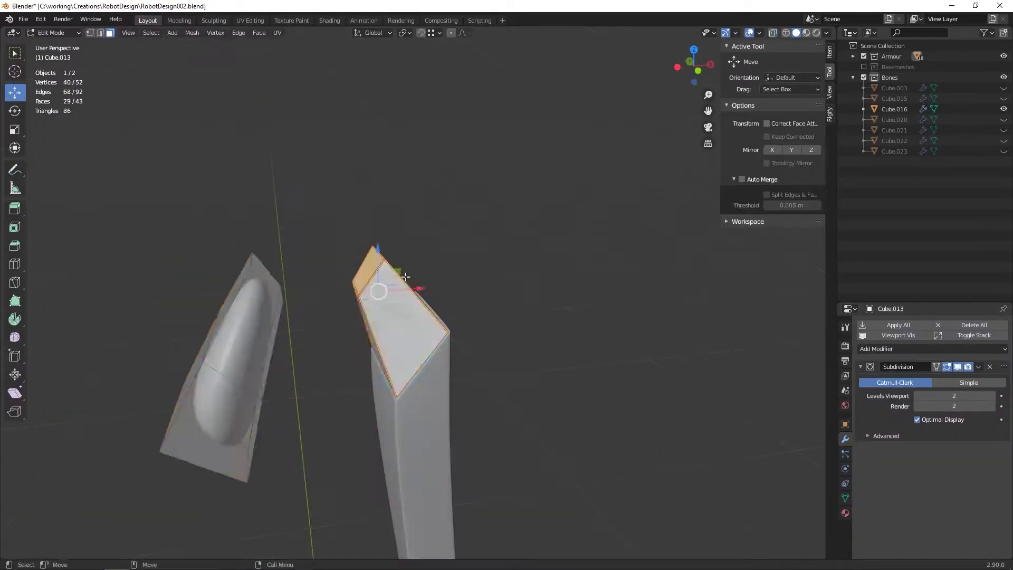
key("Tab")
key("Tab")
scroll(432, 378, "up", 5)
scroll(505, 369, "up", 3)
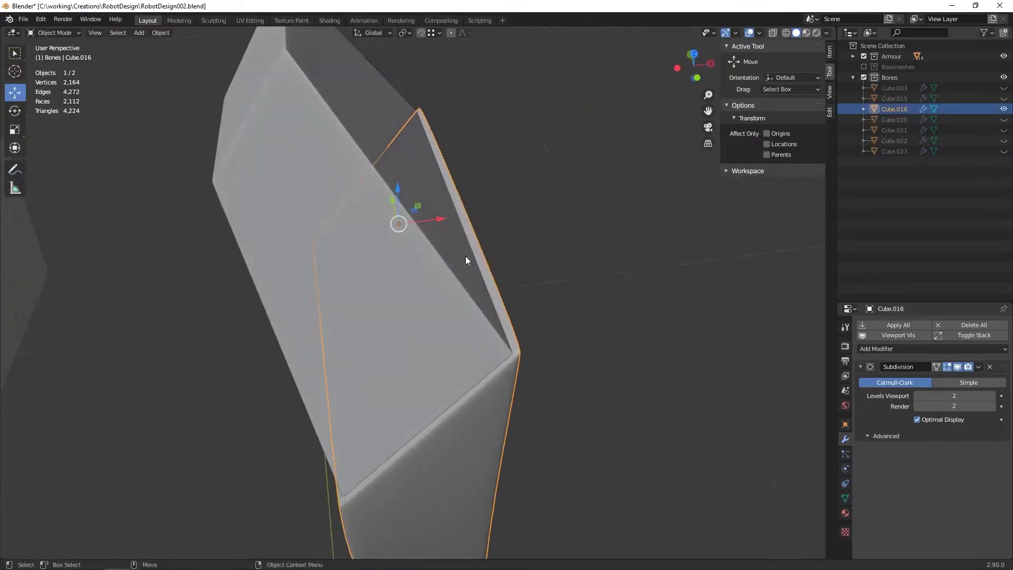
mouse_move(466, 373)
middle_mouse_down()
mouse_move(422, 317)
mouse_move(475, 296)
middle_mouse_up()
left_click(422, 316, "alt")
right_click(467, 336)
left_click(442, 342)
scroll(475, 295, "down", 4)
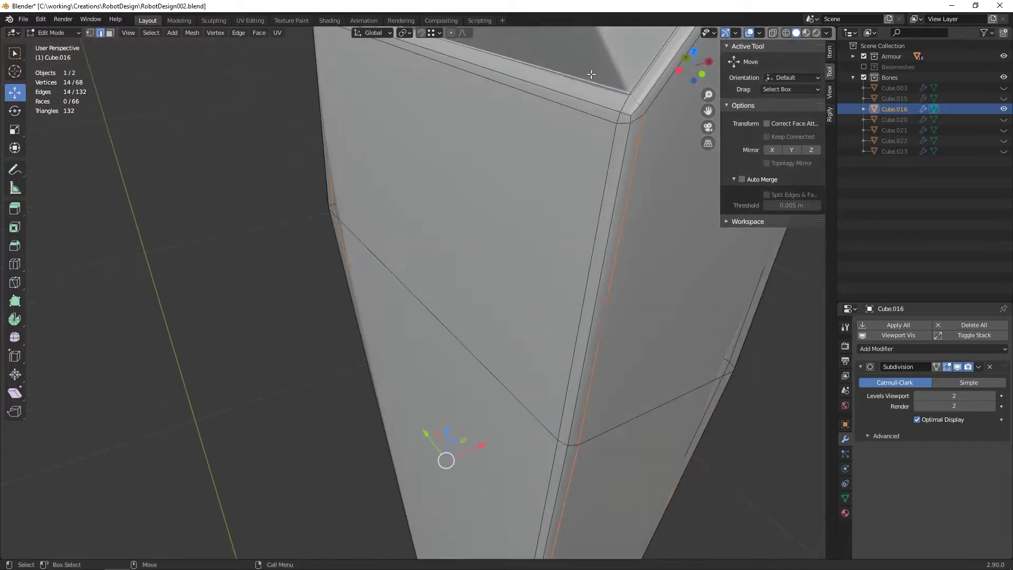
- Save the file, symmetrize the plate +X to -X, and exit local view
key("Tab")
mouse_move(516, 264)
middle_mouse_down()
mouse_move(510, 210)
mouse_move(570, 192)
middle_mouse_up()
scroll(481, 220, "down", 4)
key("ctrl+s")
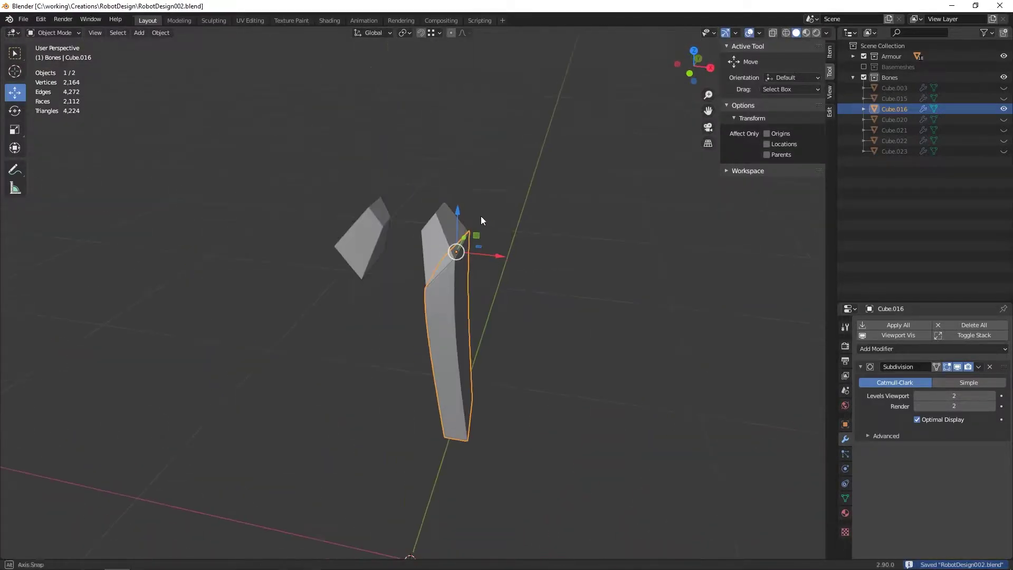
left_click(161, 32)
key("a")
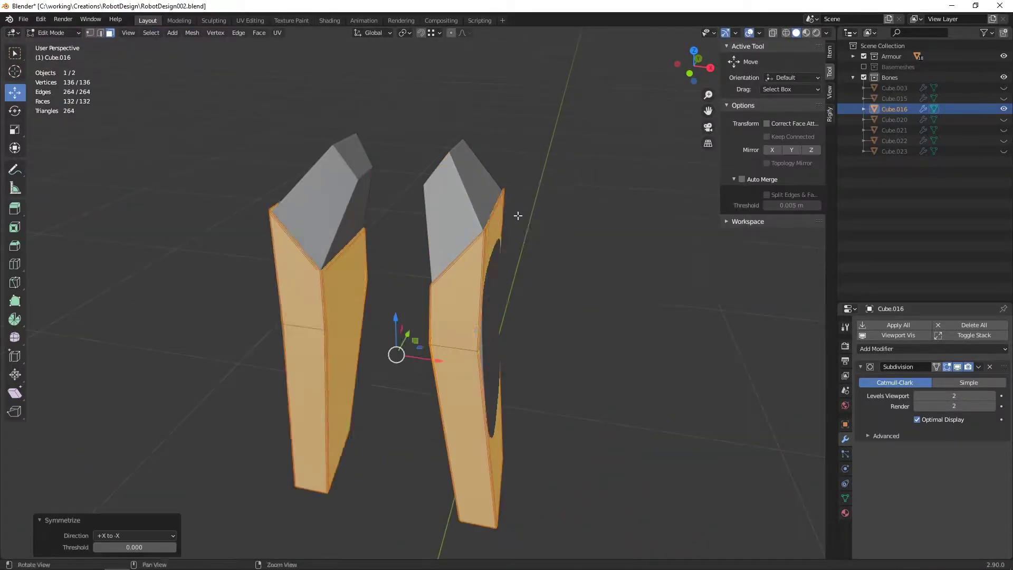
key("KP_Divide")
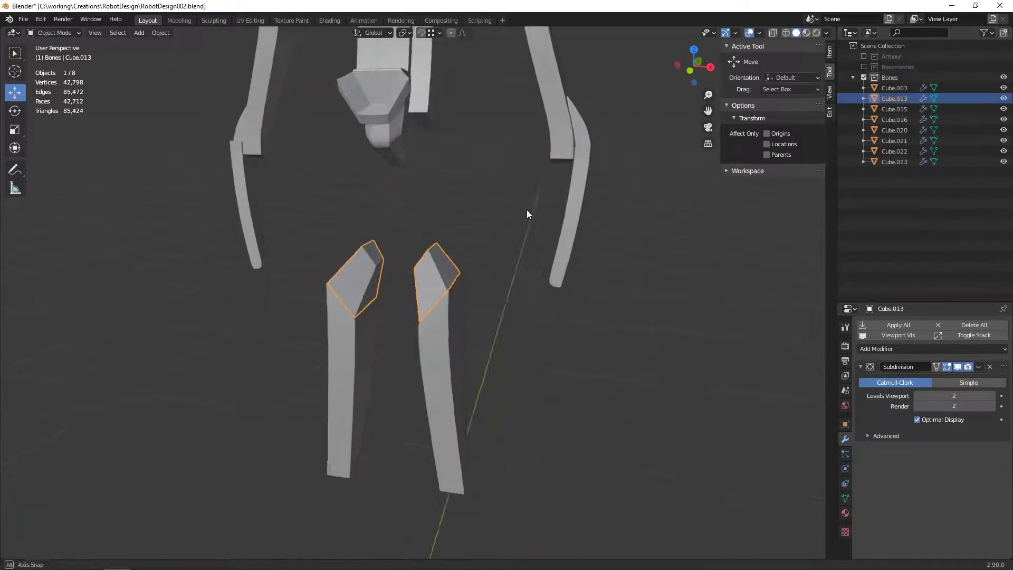
- Grow a face selection on Cube.013, duplicate it in place and separate it as Cube.018
scroll(475, 236, "up", 3)
key("Tab")
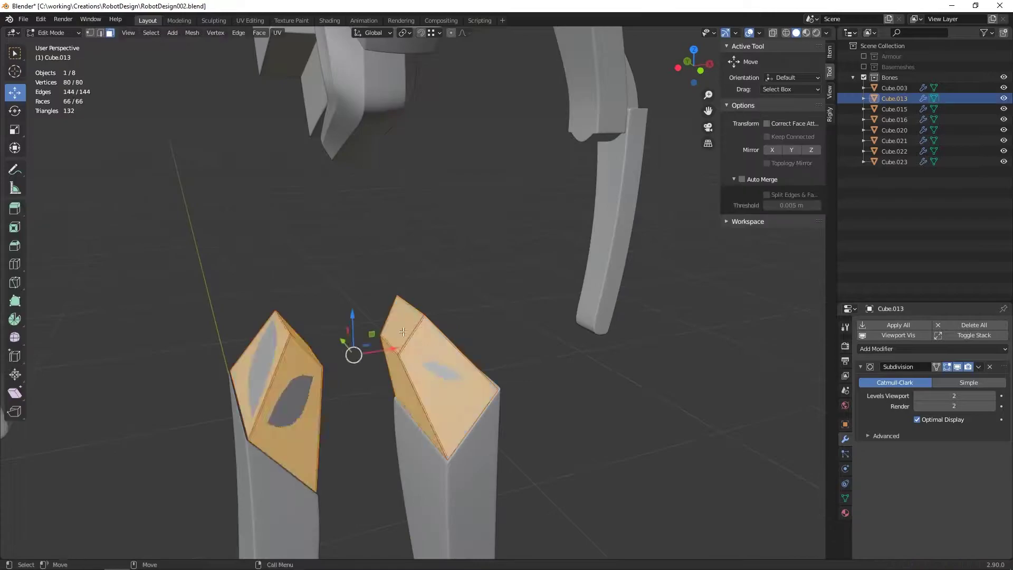
key("KP_Decimal")
key("ctrl+KP_Add")
middle_click_drag(480, 189, 483, 199)
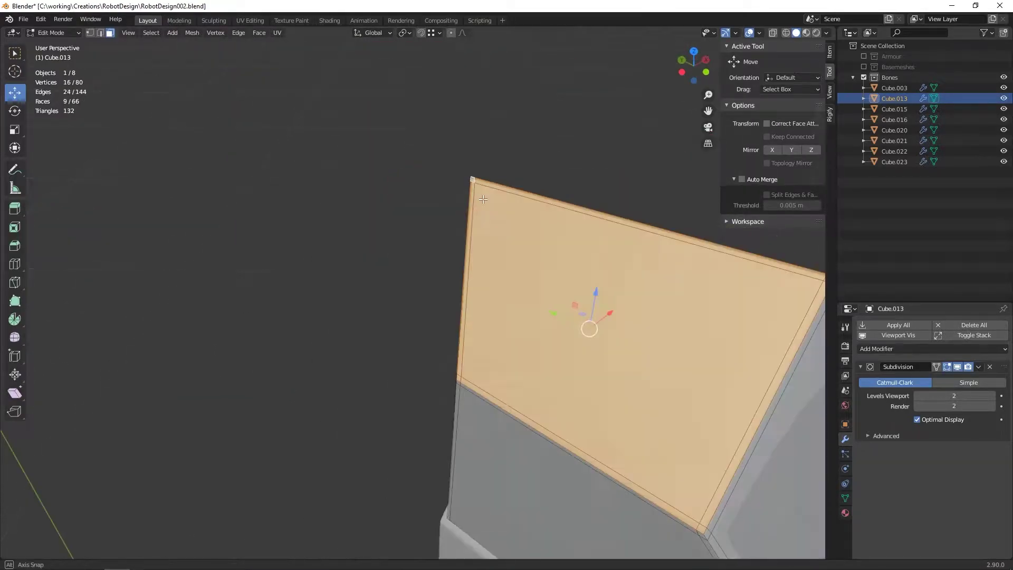
scroll(482, 199, "down", 5)
key("shift+d")
key("Escape")
right_click(502, 188)
left_click(549, 380)
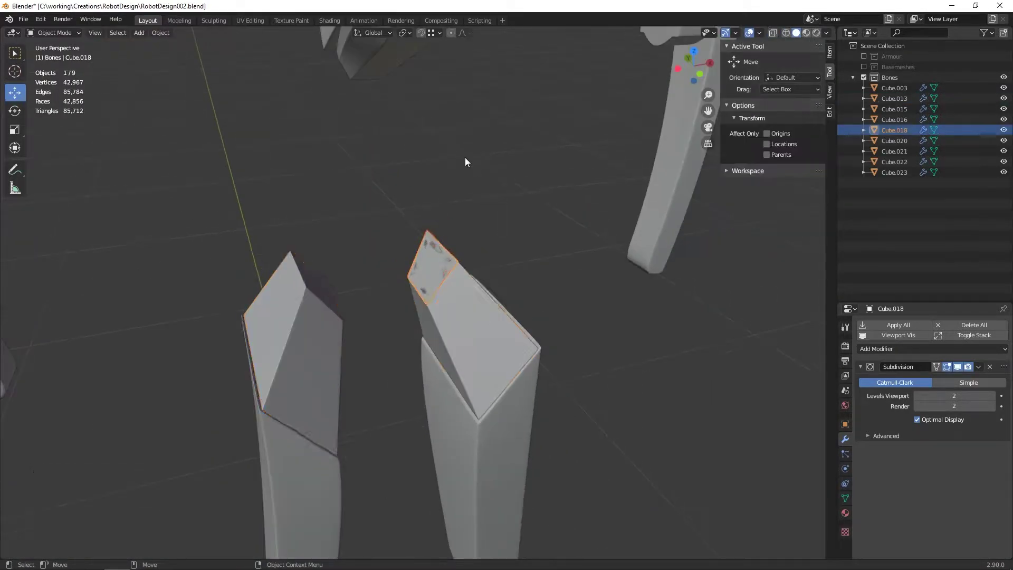
- Subdivide the selected top faces of the frame
scroll(386, 86, "up", 3)
right_click(480, 213)
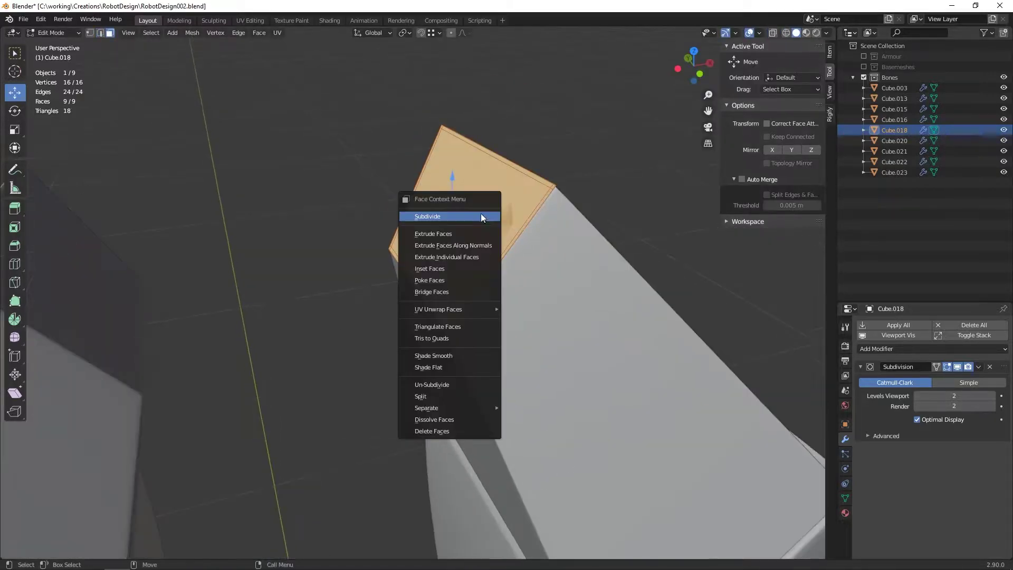
left_click(480, 213)
left_click(210, 229)
scroll(355, 267, "down", 3)
scroll(305, 264, "up", 4)
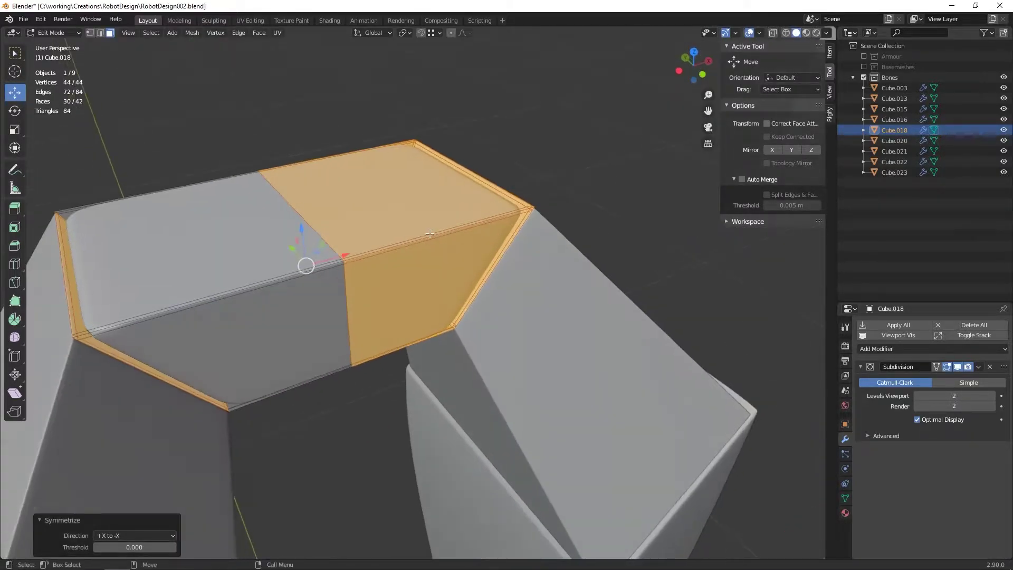
- Dissolve an edge loop across the frame, undoing once and rechecking the result
key("2")
left_click(434, 213, "alt")
right_click(376, 285)
left_click(373, 335)
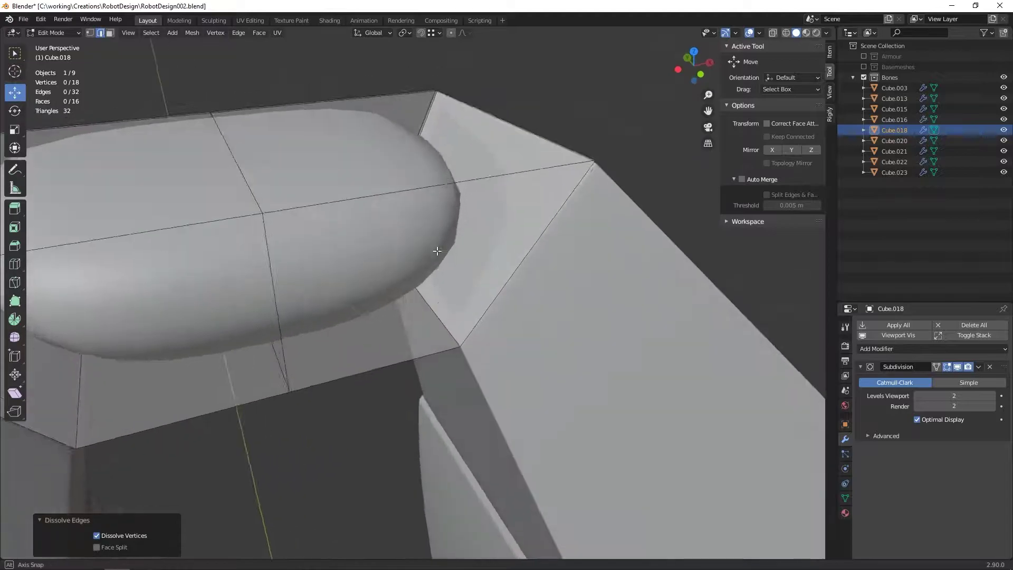
scroll(369, 264, "down", 4)
key("ctrl+z")
scroll(347, 283, "up", 3)
scroll(348, 264, "down", 2)
scroll(401, 221, "up", 4)
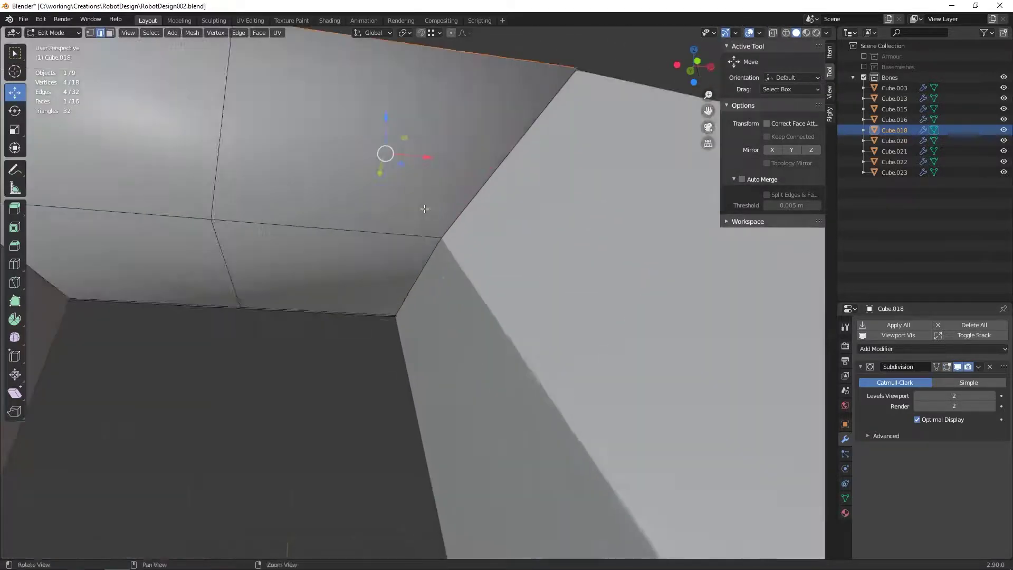
scroll(401, 221, "down", 3)
scroll(422, 211, "up", 3)
- Add two loop cuts across the frame, nudging the second slightly vertically
key("2")
right_click(453, 83)
left_click(441, 208)
key("3")
middle_click_drag(441, 209, 431, 246)
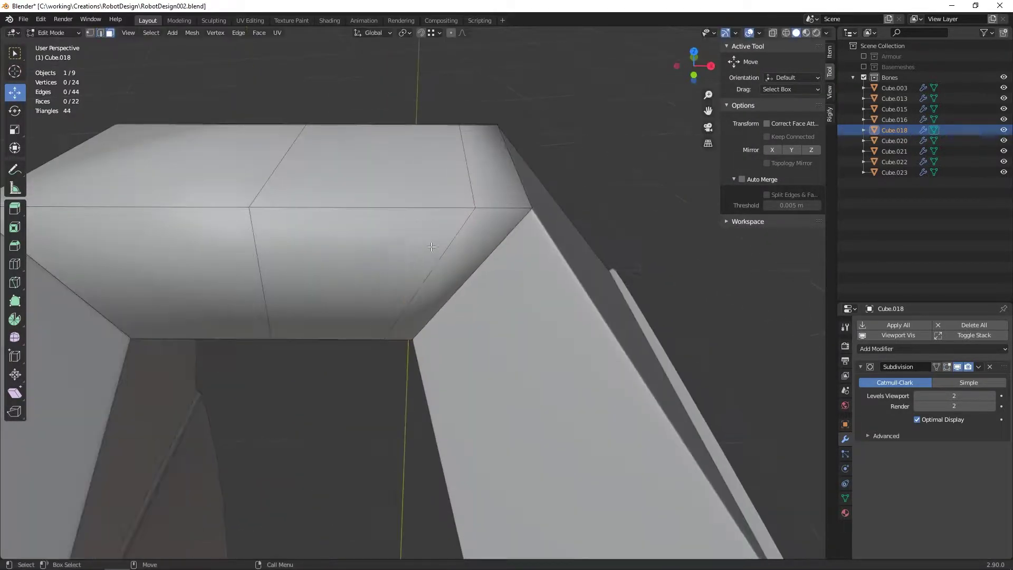
left_click_drag(334, 273, 327, 274)
mouse_move(327, 274)
middle_mouse_down()
mouse_move(244, 276)
mouse_move(325, 251)
mouse_move(259, 258)
middle_mouse_up()
key("2")
left_click(247, 264)
left_click(272, 297)
mouse_move(273, 297)
middle_mouse_down()
mouse_move(273, 317)
mouse_move(459, 314)
mouse_move(562, 195)
middle_mouse_up()
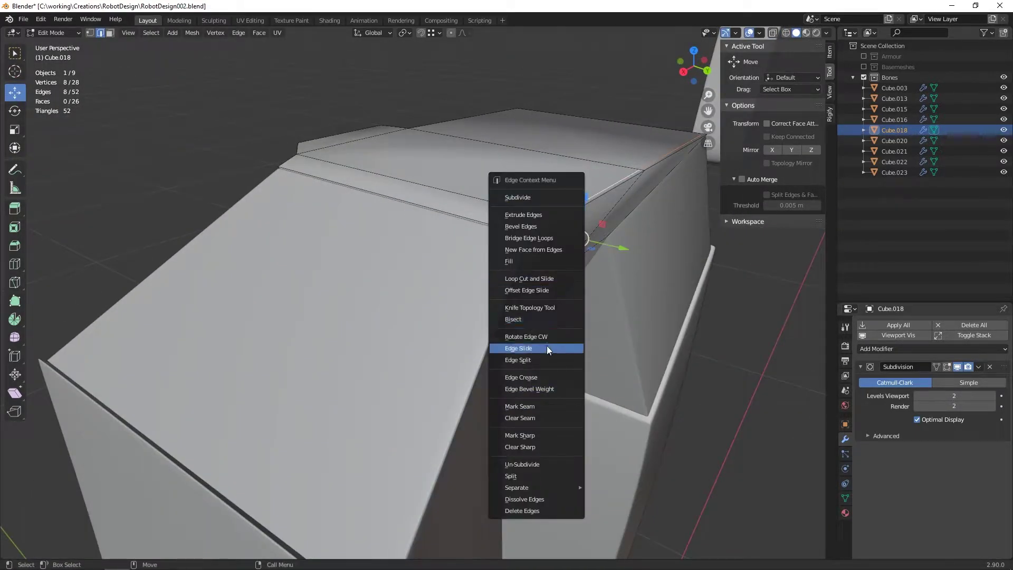
- Bevel the selected pelvis frame edge from the context menu
right_click(543, 407)
left_click(542, 407)
middle_click_drag(543, 407, 446, 74)
right_click(445, 74)
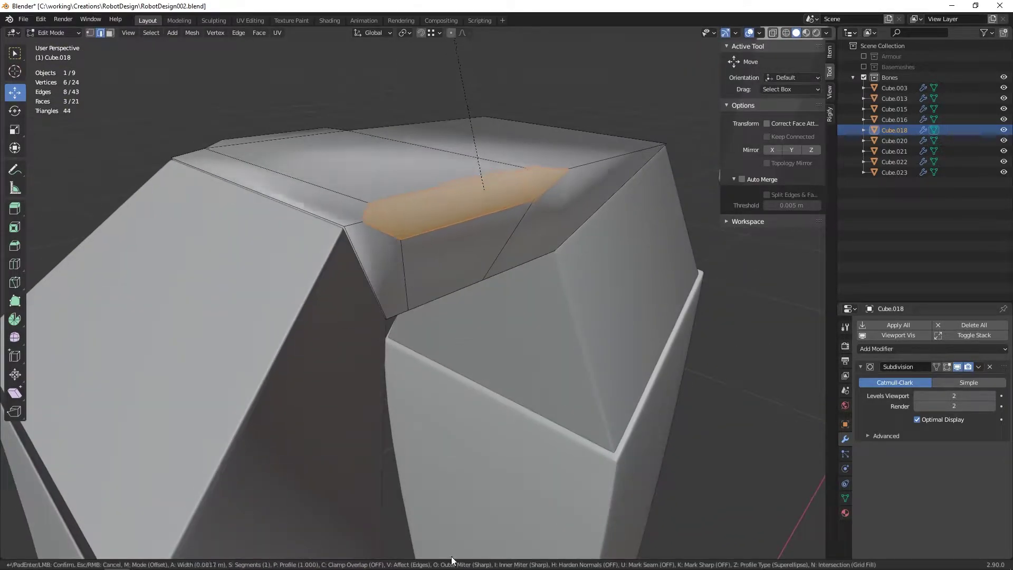
left_click(454, 542)
mouse_move(455, 543)
middle_mouse_down()
mouse_move(422, 310)
mouse_move(396, 265)
mouse_move(474, 317)
mouse_move(565, 333)
mouse_move(485, 354)
middle_mouse_up()
- Re-enter Edit Mode on the frame and select a single face
key("a")
key("Tab")
key("Tab")
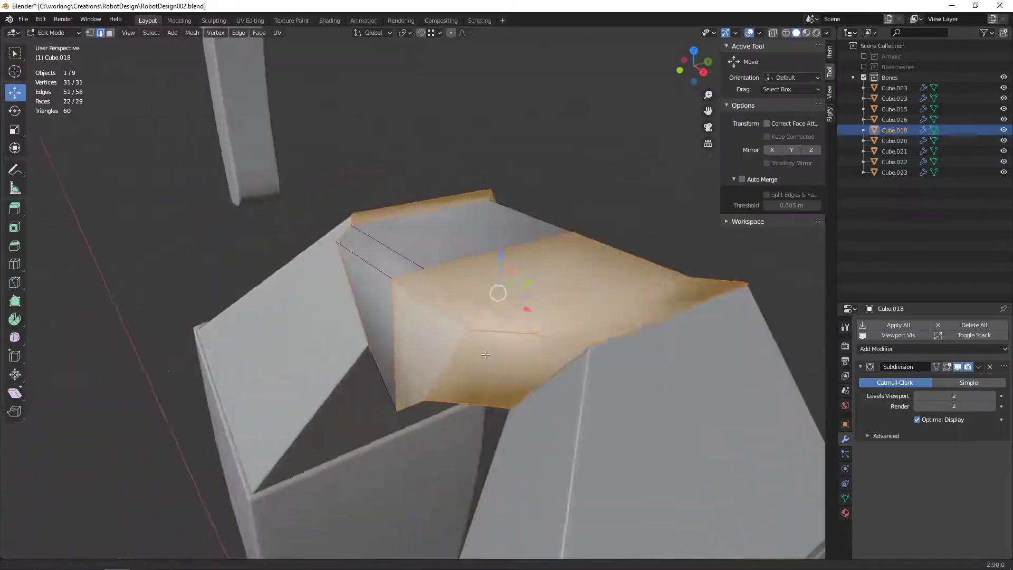
scroll(485, 354, "up", 5)
key("3")
left_click(432, 324)
- Inspect the frame's underside and Ctrl+B bevel the selected edges into support loops
middle_click_drag(323, 388, 490, 406)
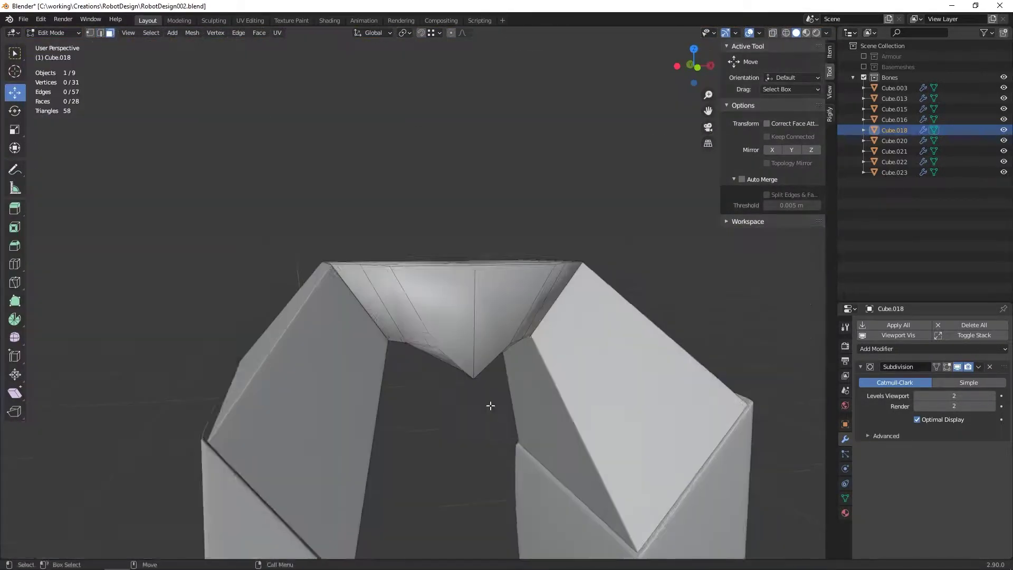
key("Tab")
middle_click_drag(564, 384, 536, 303)
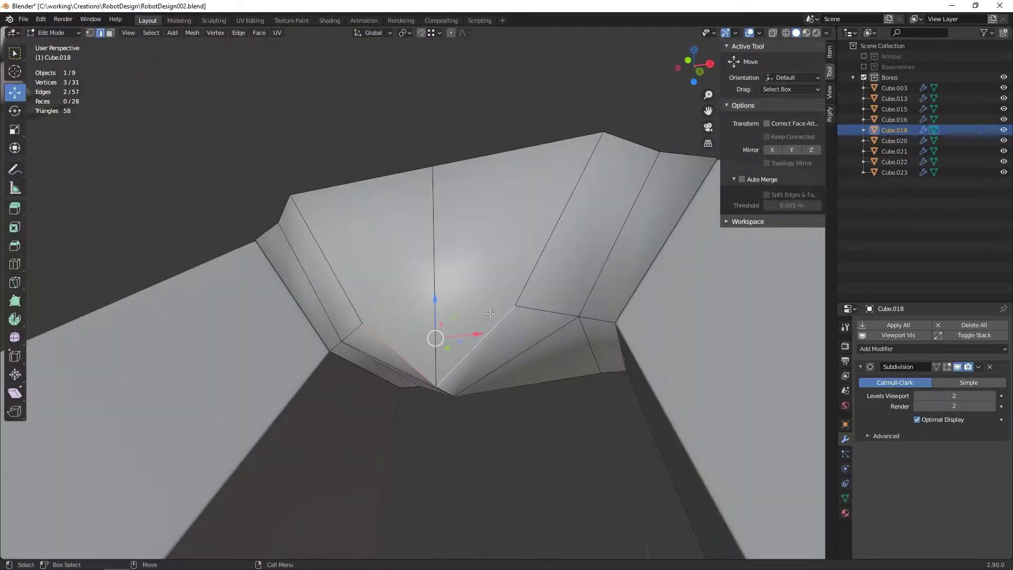
mouse_move(684, 263)
middle_mouse_down()
mouse_move(622, 264)
mouse_move(639, 276)
mouse_move(556, 245)
mouse_move(452, 262)
mouse_move(391, 217)
middle_mouse_up()
mouse_move(331, 279)
middle_mouse_down()
mouse_move(429, 259)
mouse_move(453, 317)
mouse_move(483, 238)
mouse_move(545, 295)
mouse_move(511, 271)
mouse_move(545, 219)
mouse_move(487, 265)
middle_mouse_up()
key("ctrl+b")
left_click(431, 259)
- Symmetrize the whole frame mesh and pick an edge loop on it
key("a")
key("F3")
left_click(545, 295)
left_click(486, 265, "alt")
right_click(460, 381)
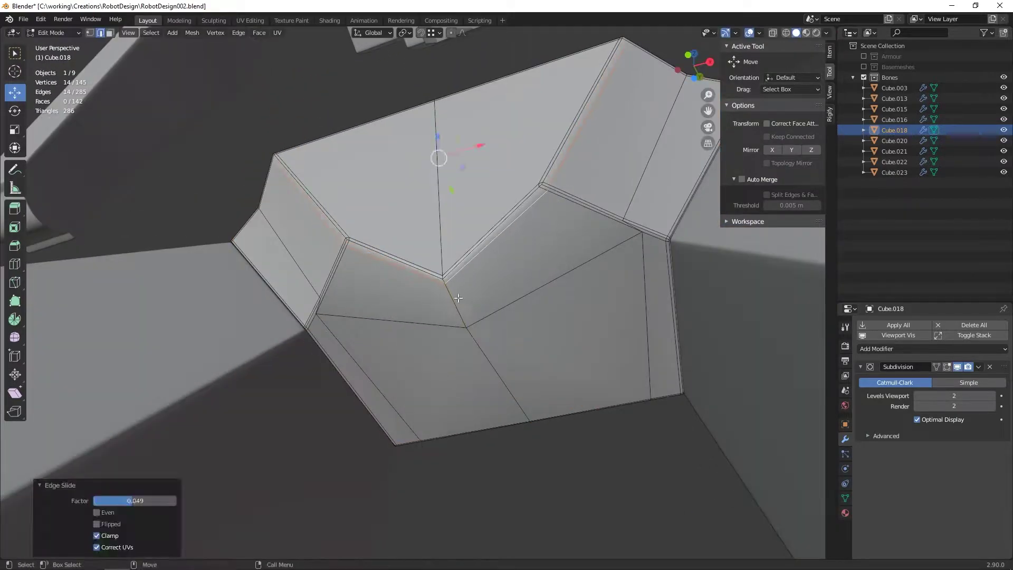
mouse_move(634, 271)
middle_mouse_down()
mouse_move(475, 285)
mouse_move(345, 417)
mouse_move(413, 296)
middle_mouse_up()
- Slide an edge loop along the frame surface to tighten it
key("3")
left_click(318, 314)
mouse_move(318, 313)
middle_mouse_down()
mouse_move(516, 214)
mouse_move(564, 204)
middle_mouse_up()
key("2")
left_click(628, 221)
key("g")
key("g")
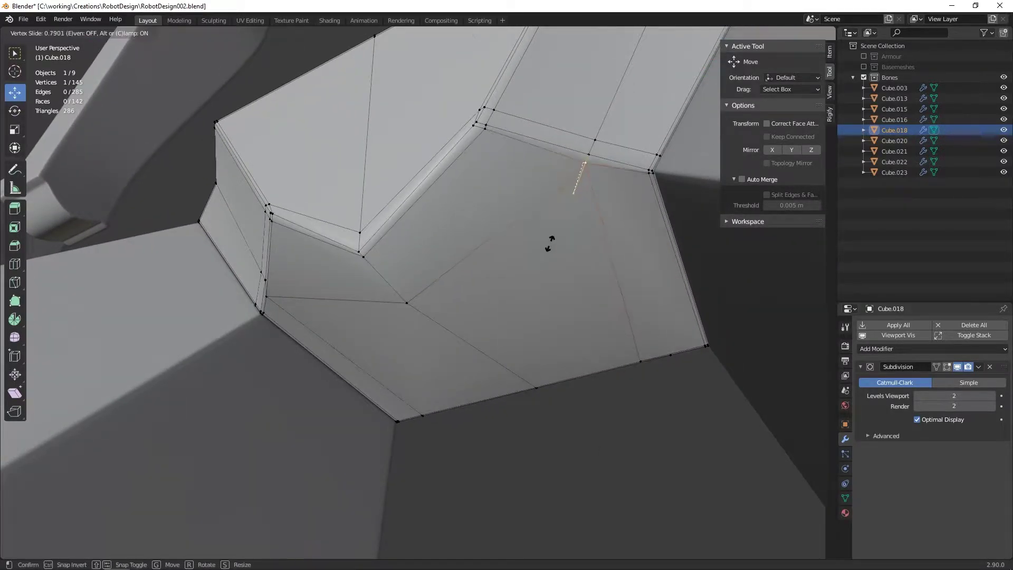
- Check the whole figure in Object Mode, then return to editing the frame's top
key("a")
key("Tab")
middle_click_drag(550, 242, 562, 289)
scroll(562, 289, "down", 5)
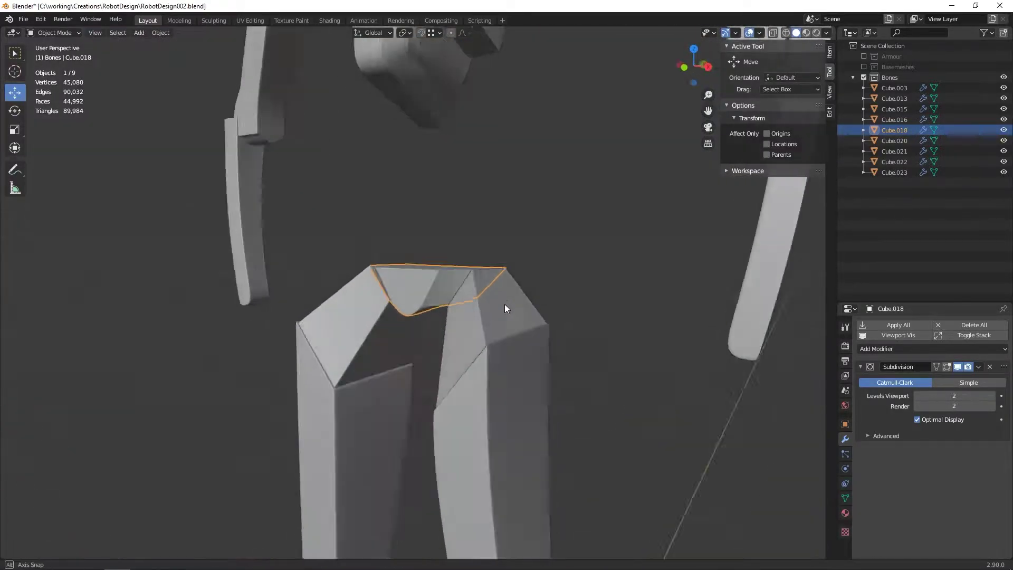
key("Tab")
scroll(460, 193, "up", 5)
middle_click_drag(460, 193, 438, 321)
- Discard an unwanted loop cut and separate the top faces into new object Cube.019
key("ctrl+r")
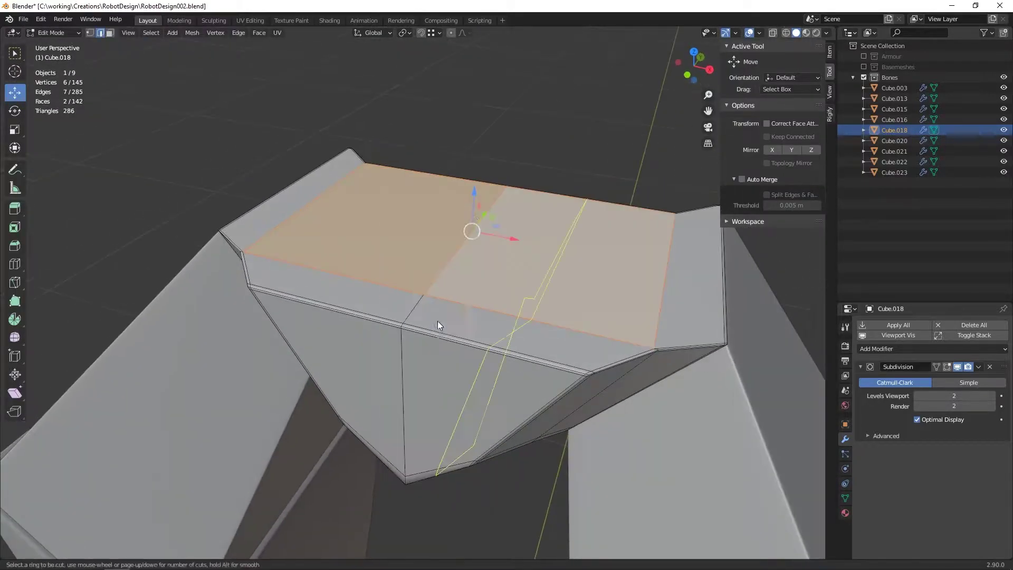
key("Escape")
key("ctrl+z")
middle_click_drag(535, 331, 395, 298)
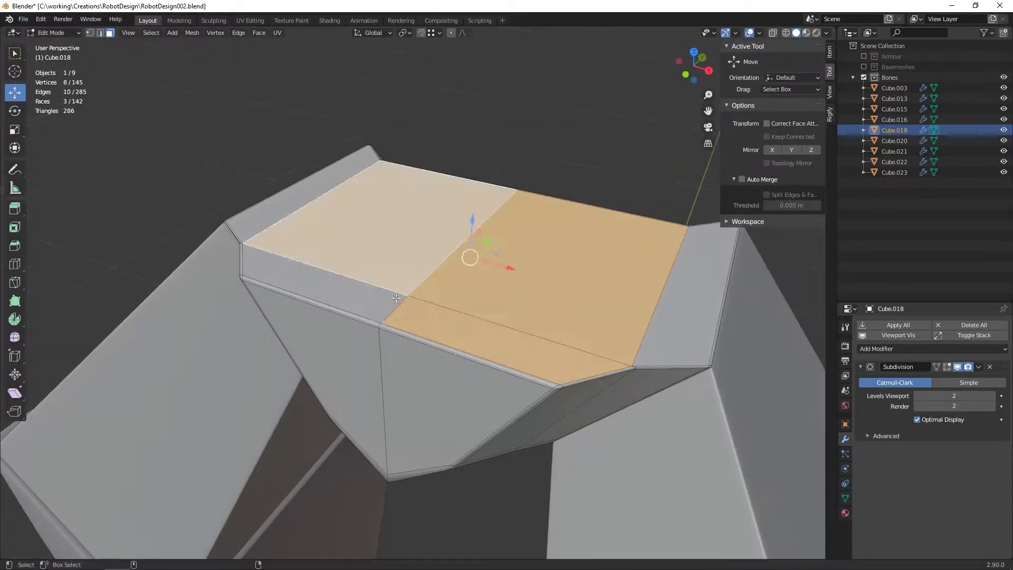
left_click(548, 458)
key("Tab")
left_click(487, 278)
key("Tab")
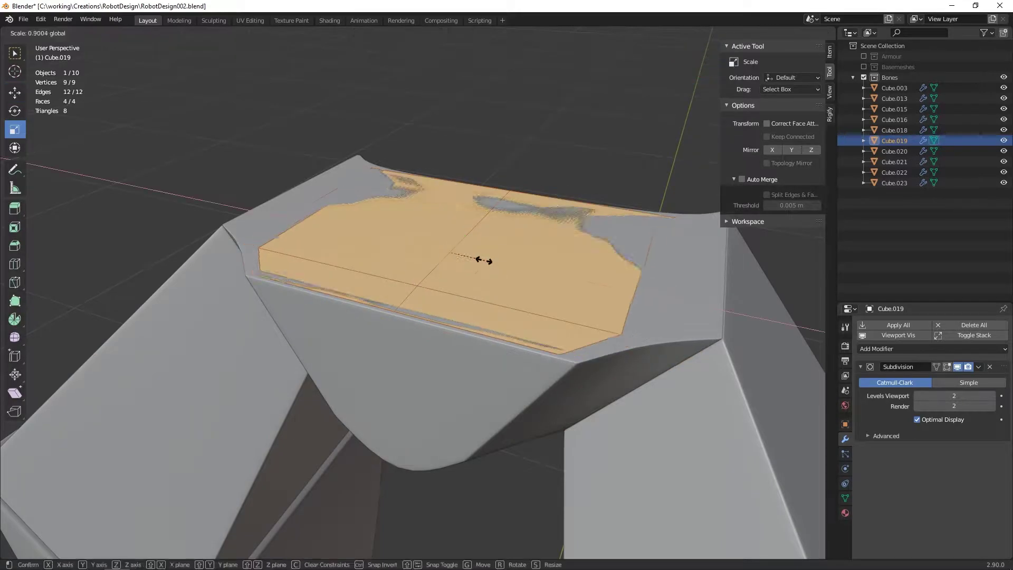
- Narrow the Cube.019 panel along X and extrude it upward
key("x")
left_click(471, 258)
middle_click_drag(471, 257, 410, 282)
left_click(444, 113)
- In side view, rotate the top corner vertices 18.2° and move them
key("KP_3")
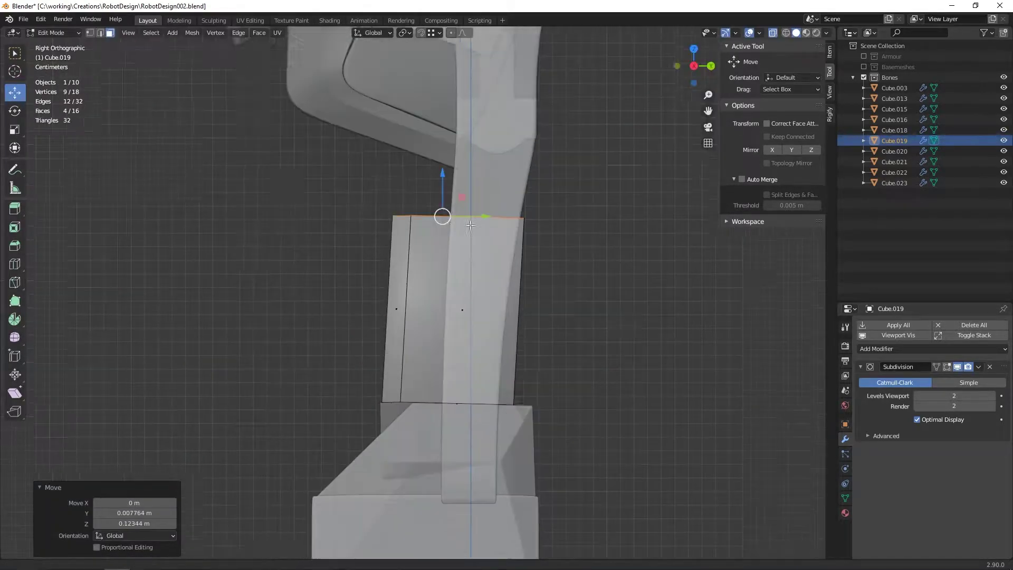
left_click(351, 210)
scroll(322, 190, "up", 3)
key("r")
left_click(249, 76)
key("g")
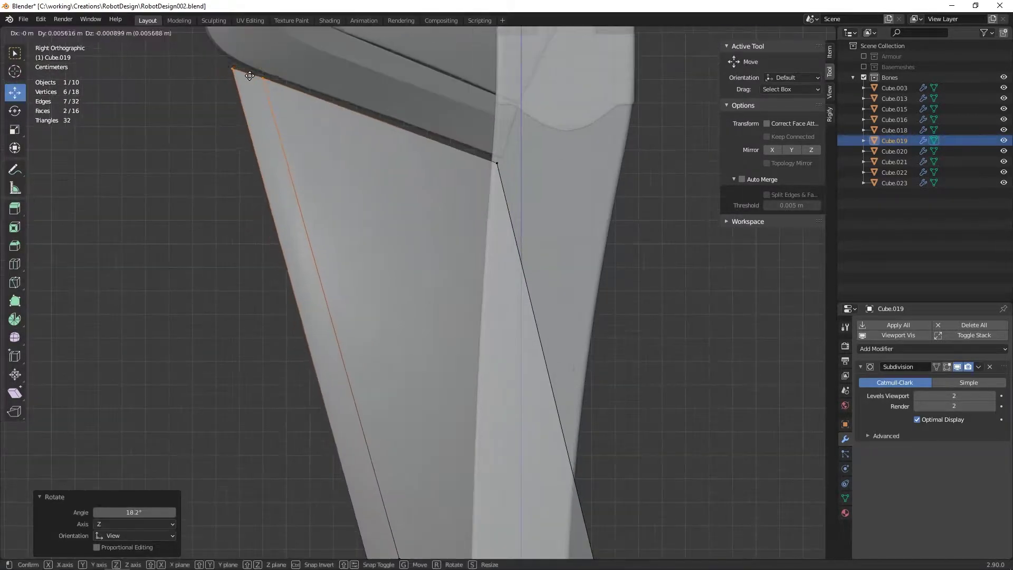
left_click(492, 154)
scroll(418, 287, "down", 3)
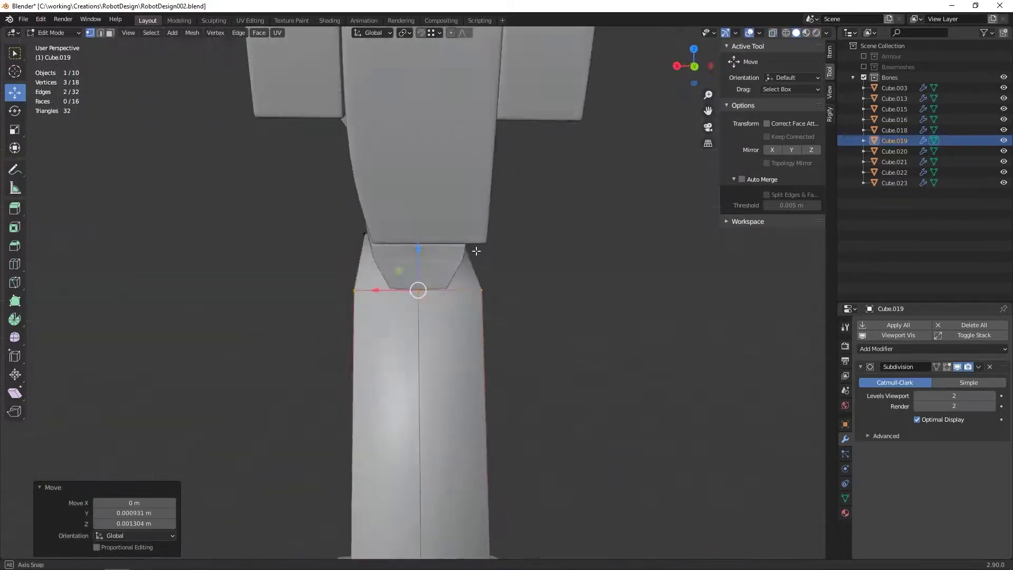
- Scale the top edge to 0.442 along X and shift it inward along X
middle_click_drag(418, 288, 401, 296)
key("shift+space")
key("s")
left_click_drag(424, 273, 377, 305)
mouse_move(377, 305)
middle_mouse_down()
mouse_move(419, 288)
mouse_move(494, 229)
middle_mouse_up()
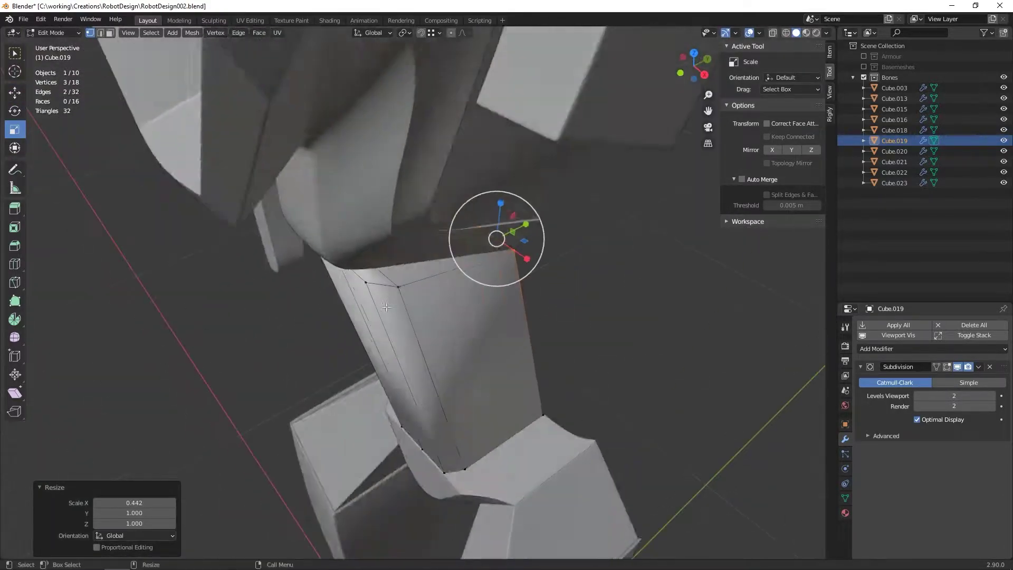
key("shift+space")
key("g")
left_click_drag(450, 258, 459, 267)
- Confirm the corner move and select the whole panel mesh in edge mode
scroll(459, 267, "up", 3)
middle_click_drag(459, 267, 266, 212)
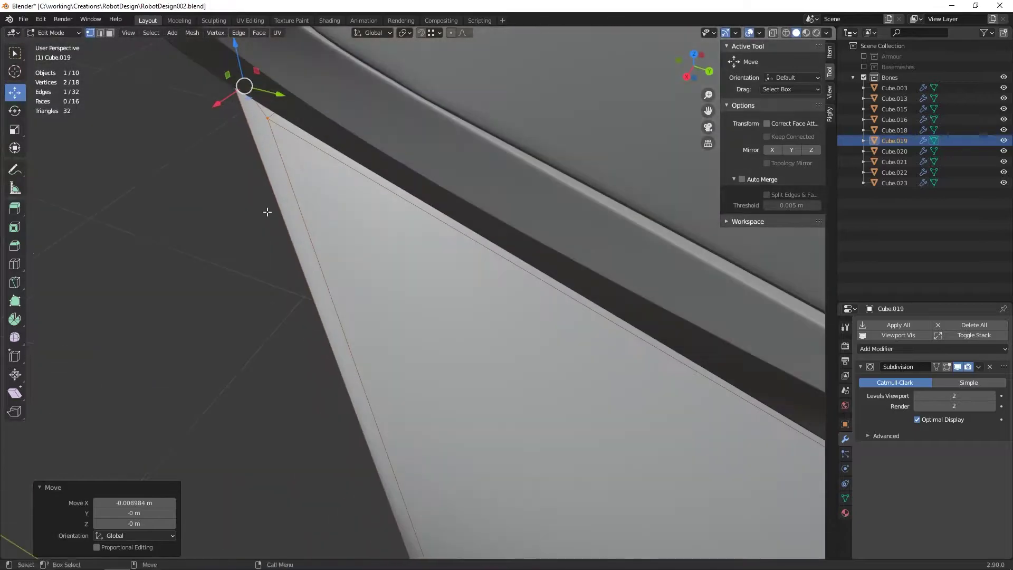
left_click(257, 133)
middle_click_drag(257, 133, 337, 132)
left_click(324, 125)
key("2")
key("a")
scroll(406, 110, "down", 5)
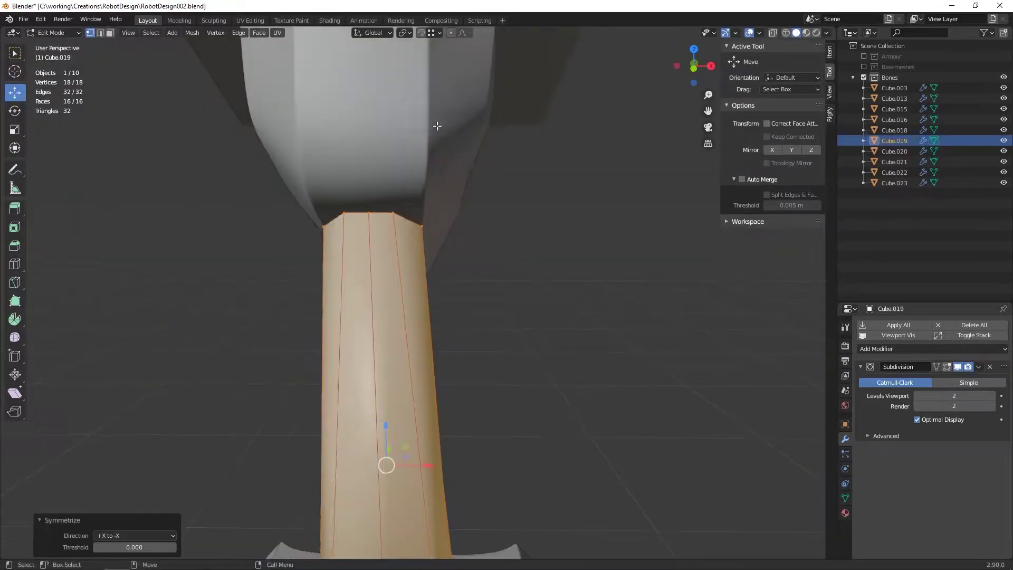
mouse_move(406, 109)
middle_mouse_down()
mouse_move(436, 200)
mouse_move(464, 241)
mouse_move(432, 306)
middle_mouse_up()
- Slide the selected edges with see-through display turned on
right_click(433, 306)
left_click(376, 104)
key("alt+z")
mouse_move(376, 104)
middle_mouse_down()
mouse_move(432, 134)
mouse_move(505, 129)
mouse_move(599, 249)
mouse_move(447, 290)
middle_mouse_up()
left_click(485, 132)
- Loop-cut across the panel and extrude the base faces sideways into a ledge
key("ctrl+r")
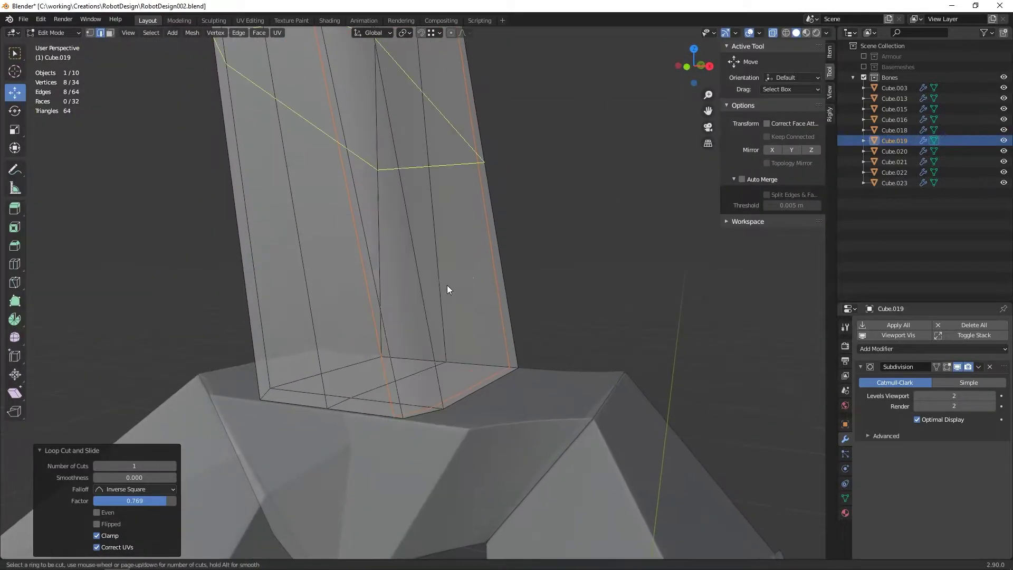
key("alt+z")
middle_click_drag(567, 73, 369, 317)
key("3")
left_click(390, 380)
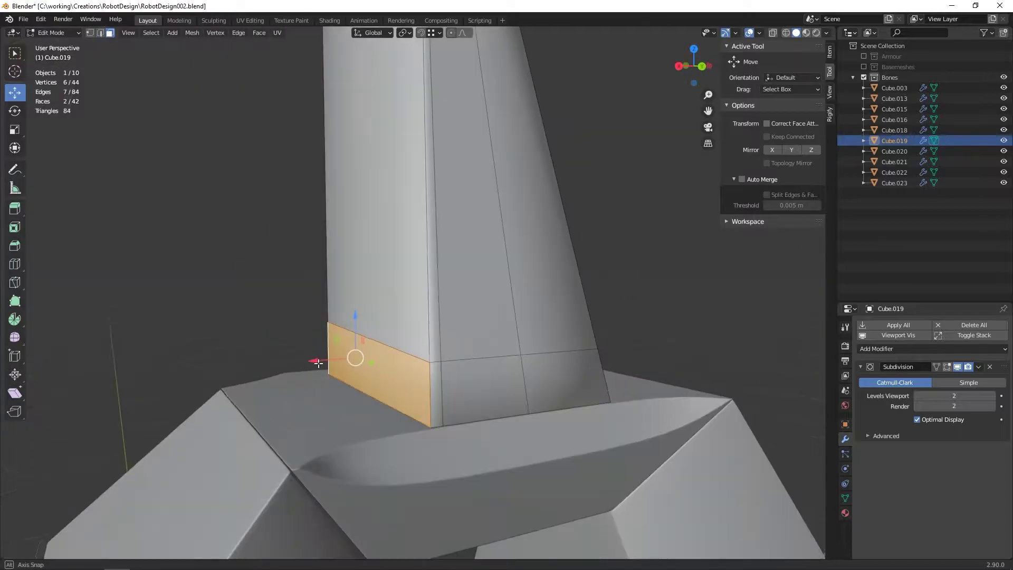
middle_click_drag(390, 380, 466, 367)
right_click(466, 367)
left_click(527, 366)
- Nudge the ledge edge slightly along X
scroll(527, 366, "up", 2)
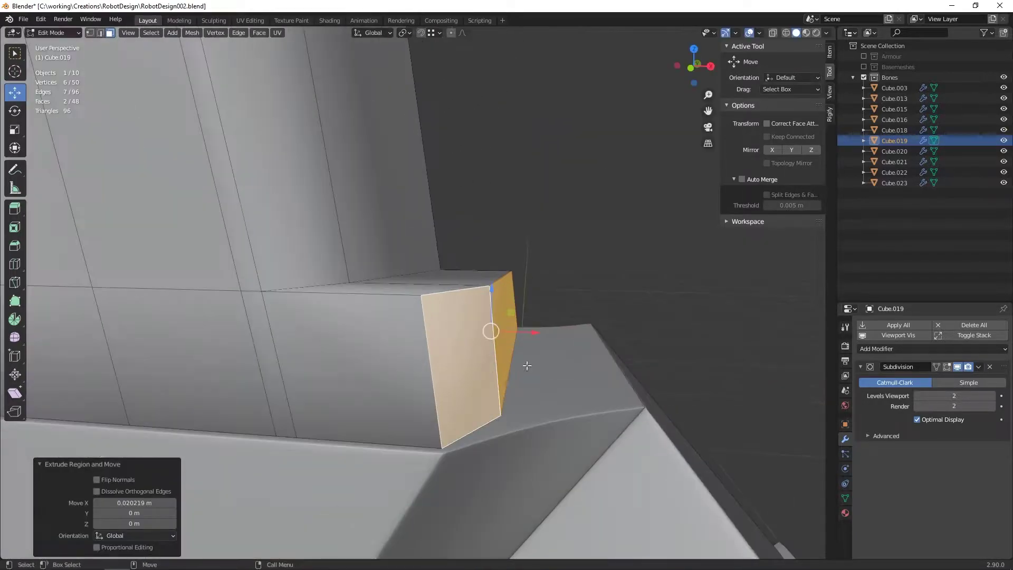
left_click_drag(506, 358, 507, 360)
mouse_move(507, 360)
middle_mouse_down()
mouse_move(488, 445)
mouse_move(511, 321)
middle_mouse_up()
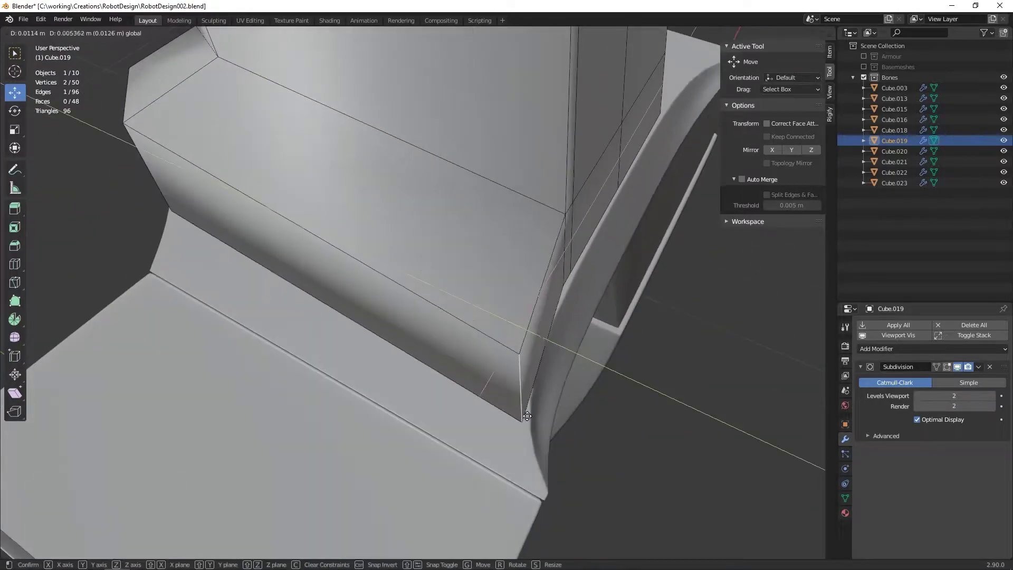
left_click(527, 416)
mouse_move(527, 416)
middle_mouse_down()
mouse_move(475, 327)
mouse_move(486, 283)
mouse_move(318, 262)
mouse_move(367, 259)
mouse_move(325, 280)
mouse_move(309, 173)
middle_mouse_up()
- Bevel the selected base edges and add a sliding loop cut
left_click(367, 259, "shift")
right_click(325, 281)
left_click(325, 280)
left_click(283, 289)
key("ctrl+r")
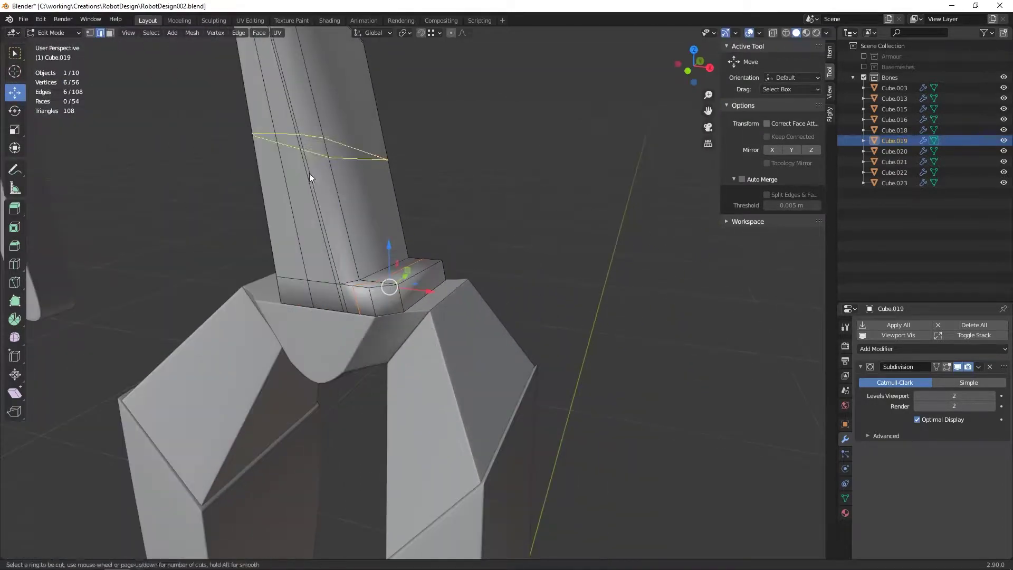
left_click(379, 316)
- In front orthographic view, reposition the base vertices
key("grave")
left_click(369, 211)
key("g")
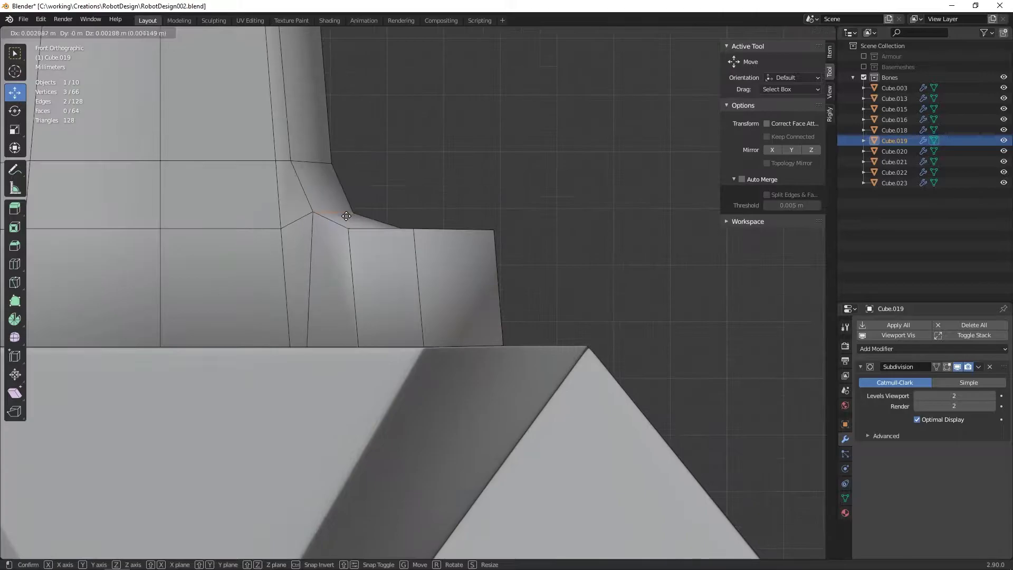
left_click(344, 207)
mouse_move(343, 206)
middle_mouse_down()
mouse_move(317, 271)
mouse_move(459, 301)
mouse_move(414, 271)
mouse_move(635, 269)
middle_mouse_up()
key("KP_1")
key("g")
left_click(370, 283)
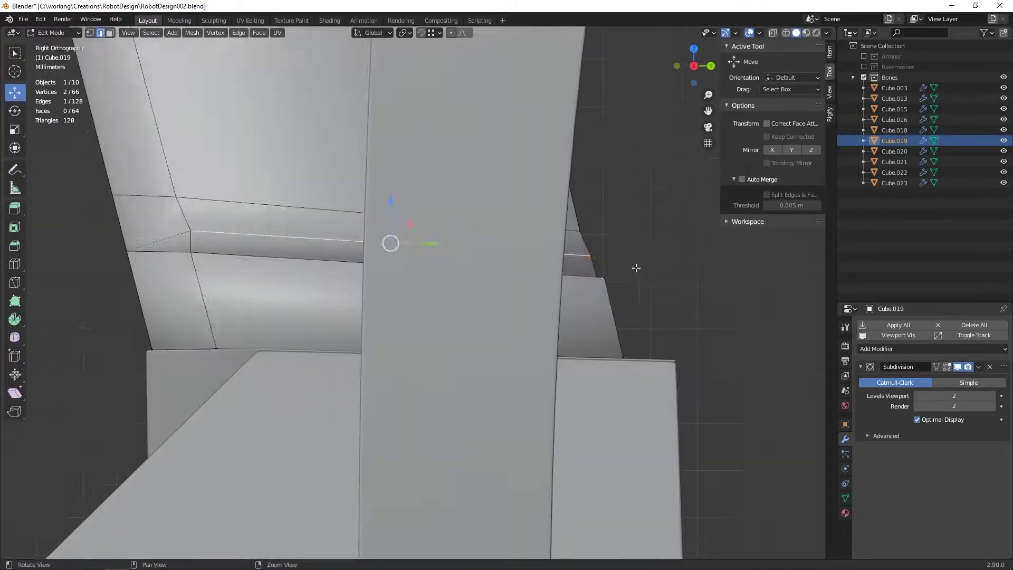
- In side view, adjust the base vertex along Y and save the file
key("KP_3")
scroll(595, 256, "up", 3)
left_click_drag(594, 257, 591, 257)
mouse_move(591, 257)
middle_mouse_down()
mouse_move(518, 373)
mouse_move(557, 327)
mouse_move(527, 403)
middle_mouse_up()
key("ctrl+s")
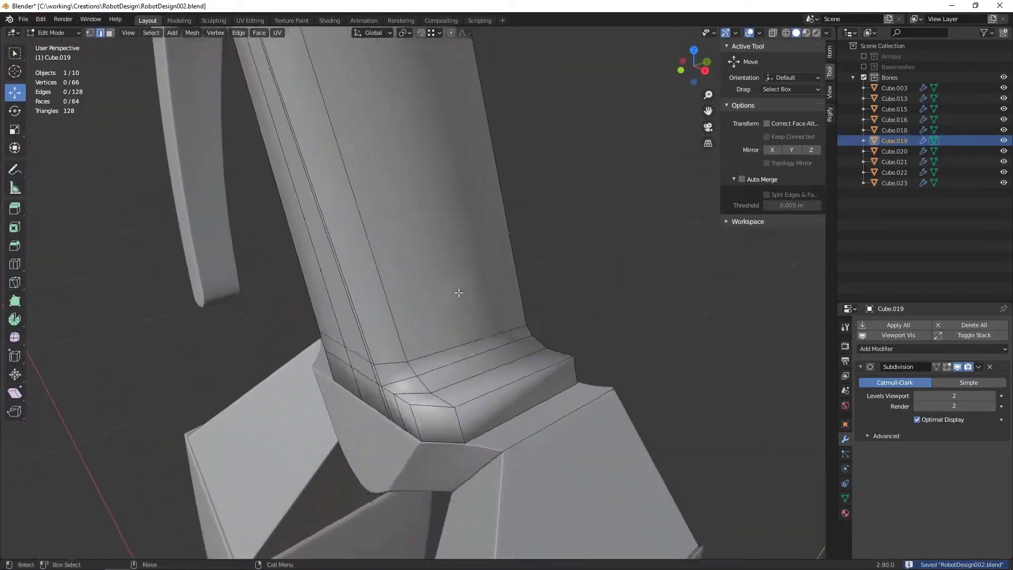
key("KP_3")
key("g")
key("y")
left_click(452, 382)
middle_click_drag(452, 382, 463, 389)
- Add a loop cut near the ledge and slide it close to the edge
key("alt+a")
key("ctrl+r")
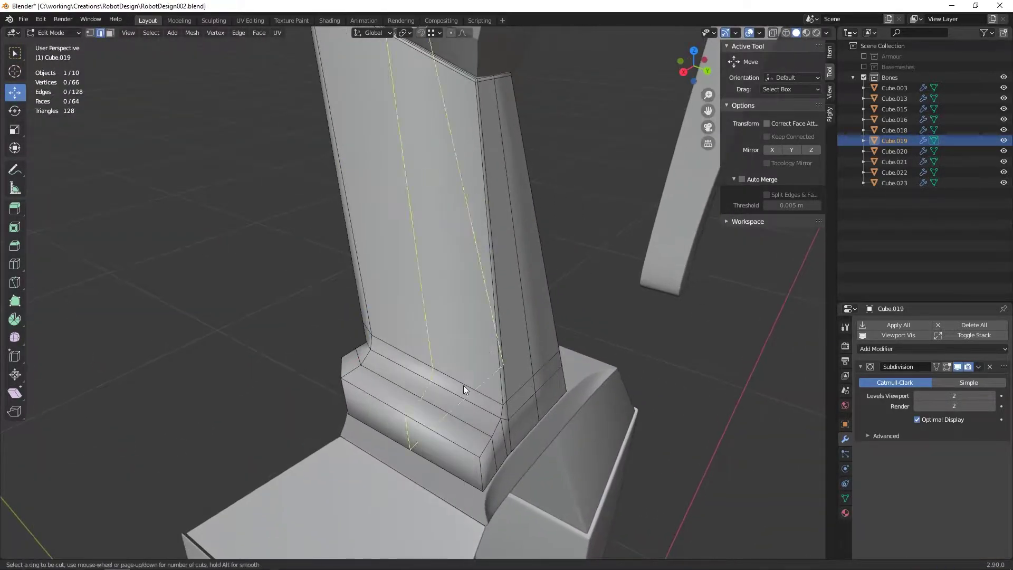
left_click(524, 411)
middle_click_drag(524, 411, 447, 305)
right_click(447, 305)
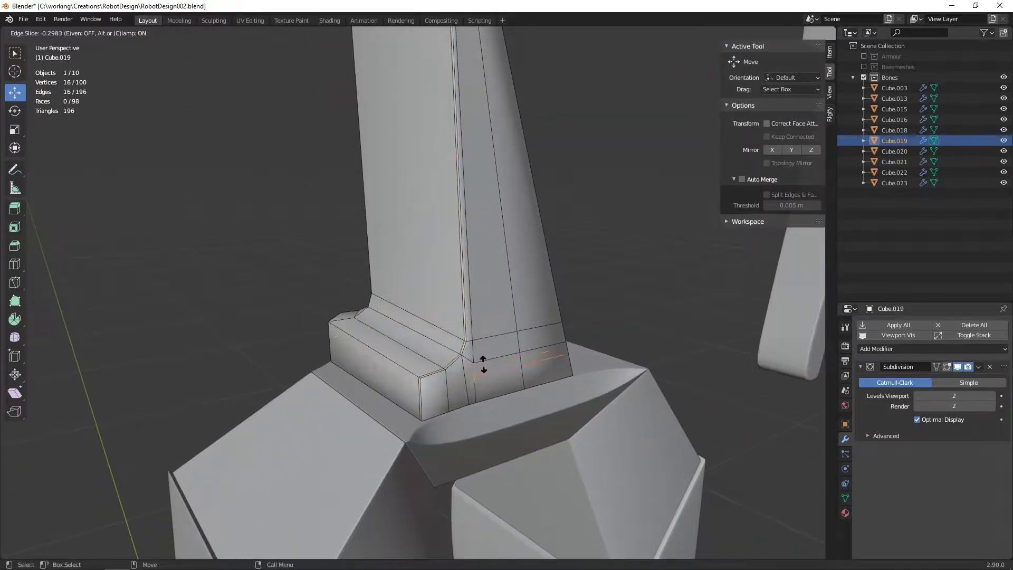
left_click(485, 355)
middle_click_drag(485, 355, 414, 312)
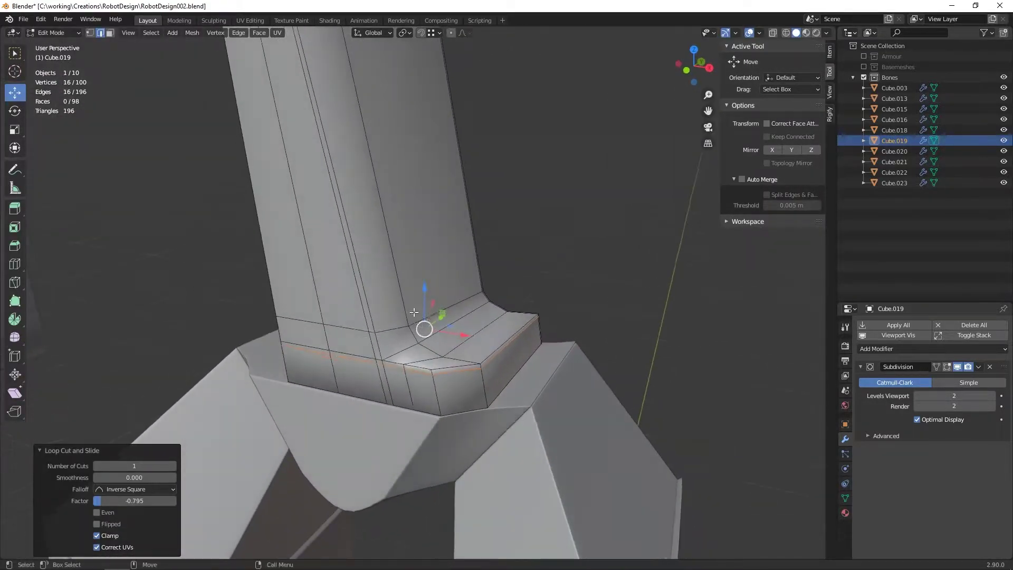
- Add another support loop at the base, previewing the smoothed shape
key("Tab")
mouse_move(558, 422)
middle_mouse_down()
mouse_move(452, 315)
mouse_move(356, 308)
mouse_move(419, 373)
middle_mouse_up()
key("Tab")
right_click(356, 308)
left_click(356, 308)
left_click(334, 338)
key("Tab")
key("Tab")
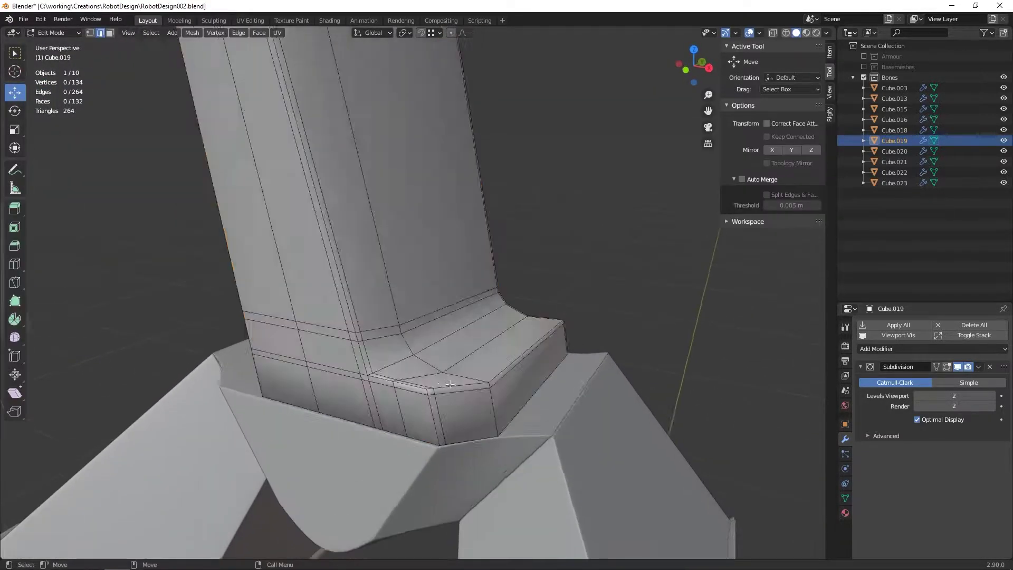
left_click(401, 288, "alt")
mouse_move(401, 287)
middle_mouse_down()
mouse_move(579, 294)
mouse_move(404, 276)
middle_mouse_up()
key("Tab")
key("Tab")
- Undo an unwanted loop cut on the front of the base
middle_click_drag(497, 279, 299, 268)
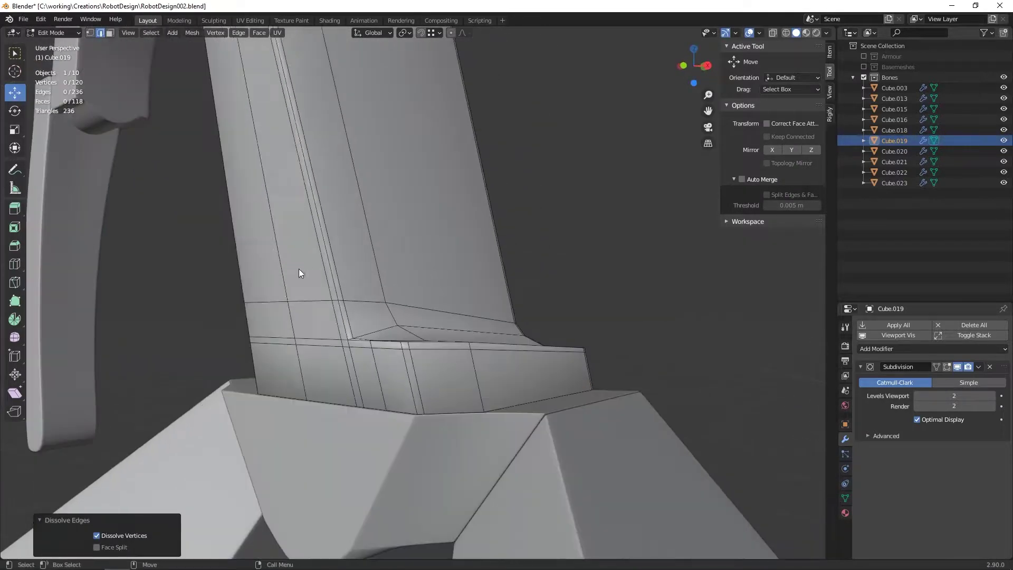
key("ctrl+r")
key("ctrl+z")
mouse_move(330, 314)
middle_mouse_down()
mouse_move(283, 332)
mouse_move(294, 319)
mouse_move(427, 331)
middle_mouse_up()
scroll(427, 331, "up", 2)
- Add an extra support loop cut around the frame's base
right_click(443, 350)
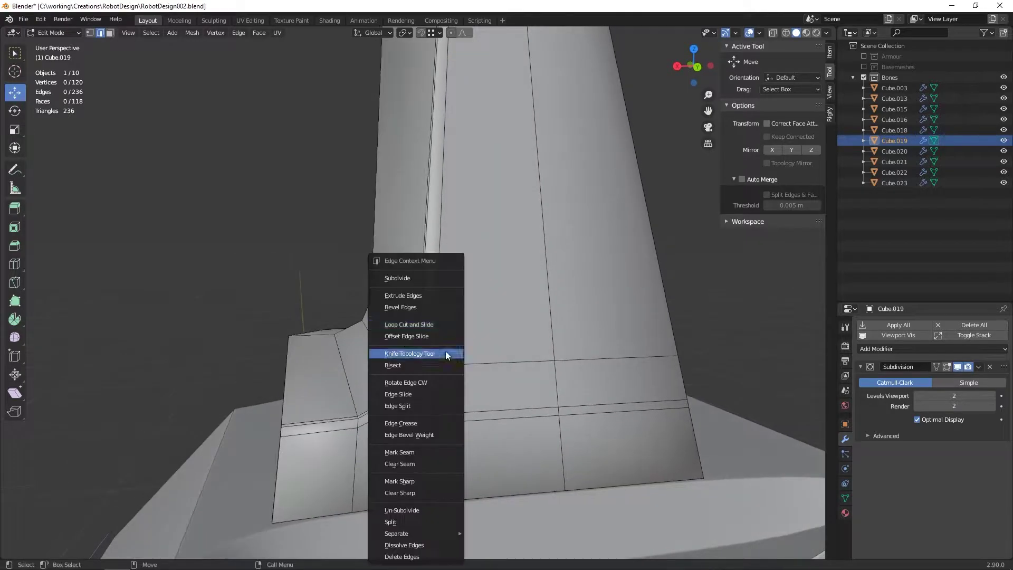
left_click(446, 350)
left_click(407, 198, "alt+shift")
mouse_move(420, 446)
middle_mouse_down()
mouse_move(407, 198)
mouse_move(403, 316)
mouse_move(422, 366)
mouse_move(317, 259)
mouse_move(490, 273)
mouse_move(332, 262)
middle_mouse_up()
- Reroute the inner-corner edges with the knife and slide the corner vertex into place
left_click(503, 393, "alt+shift")
key("alt+z")
mouse_move(503, 393)
middle_mouse_down()
mouse_move(354, 362)
mouse_move(344, 380)
middle_mouse_up()
left_click(354, 362, "alt+shift")
key("alt+z")
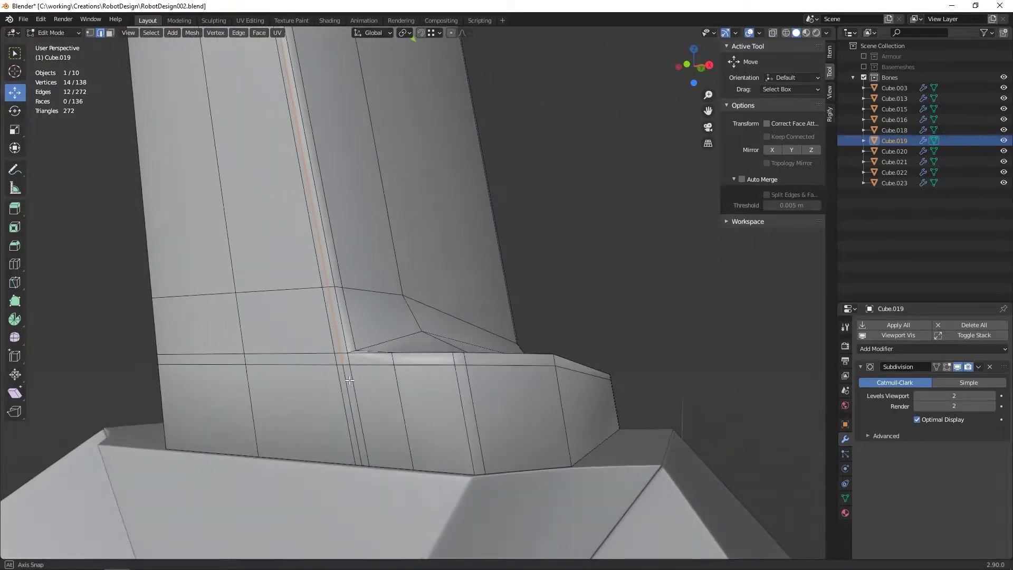
middle_click_drag(440, 380, 372, 362)
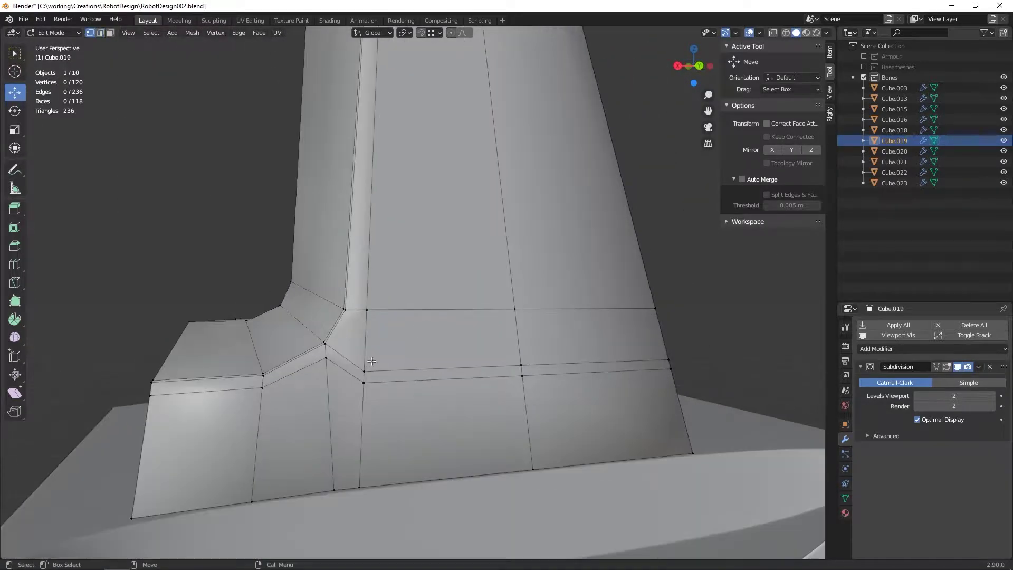
left_click(353, 411)
middle_click_drag(353, 411, 432, 359)
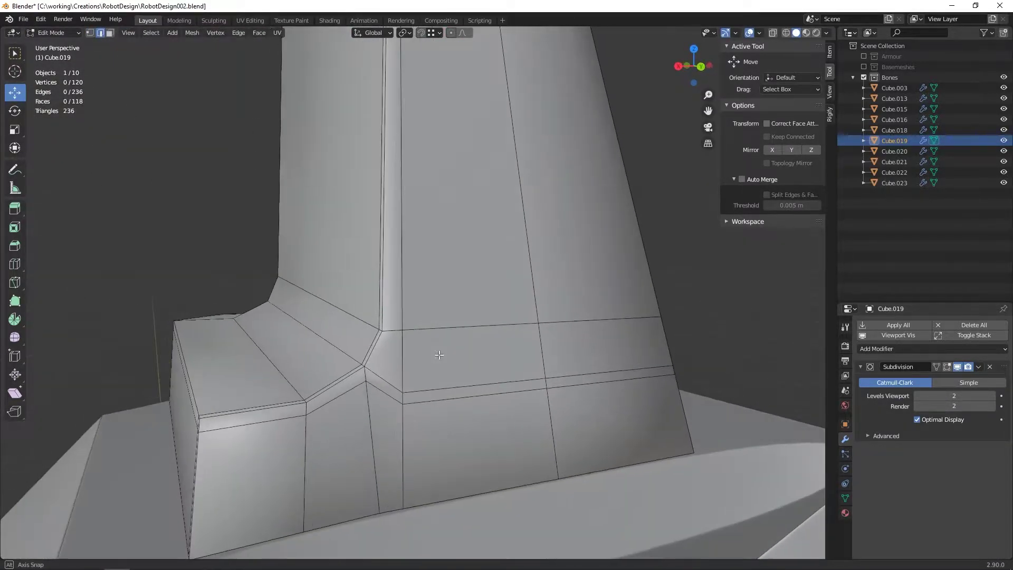
key("alt+a")
mouse_move(377, 331)
middle_mouse_down()
mouse_move(446, 135)
mouse_move(460, 143)
middle_mouse_up()
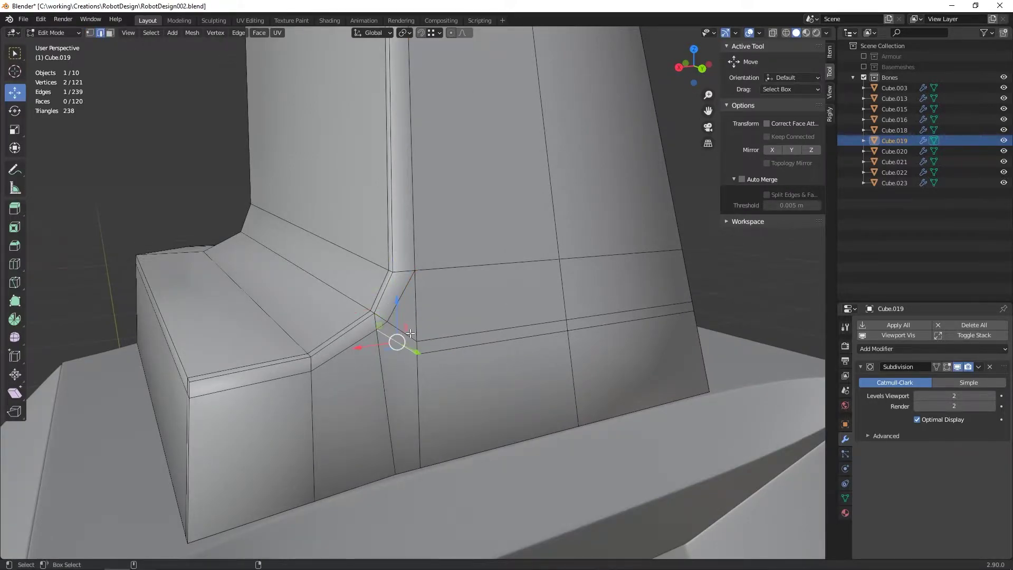
- Dissolve the stray edges and merge the two base vertices at last
right_click(401, 531)
left_click(401, 531)
scroll(374, 341, "up", 2)
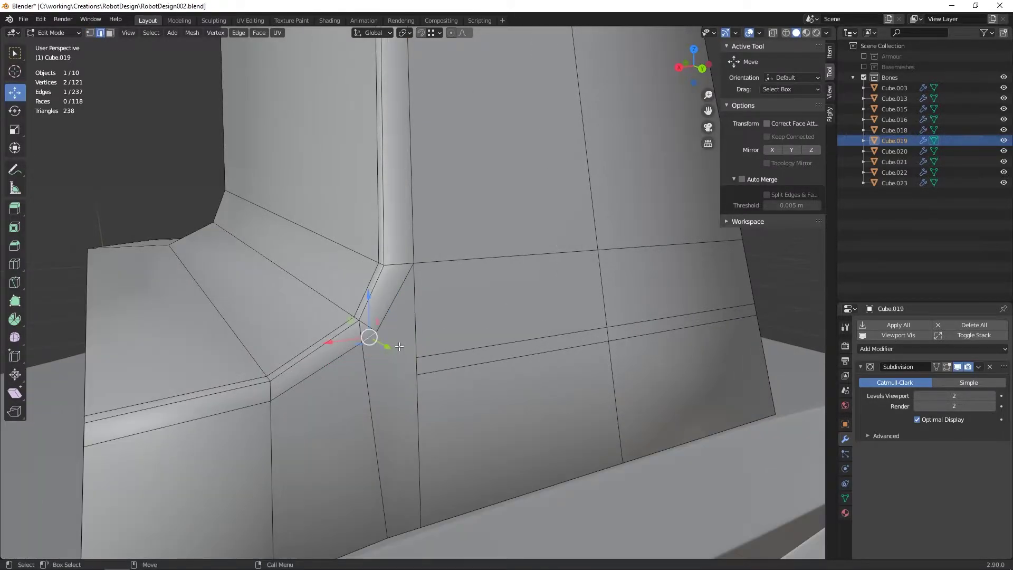
key("1")
right_click(371, 472)
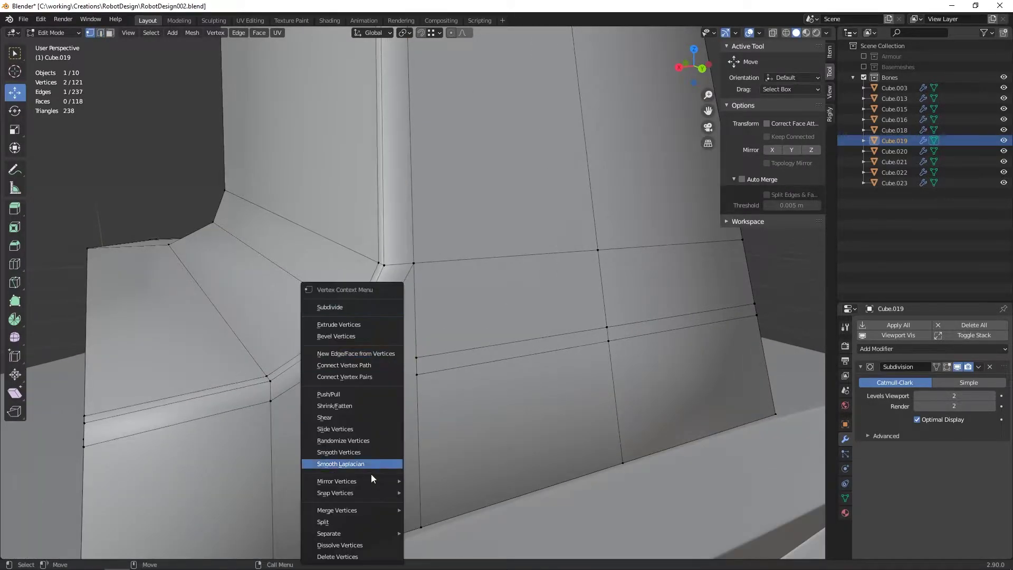
left_click(441, 460)
mouse_move(441, 460)
middle_mouse_down()
mouse_move(412, 335)
mouse_move(571, 307)
middle_mouse_up()
- Dissolve the surplus edge loops from the frame's base
key("2")
left_click(412, 334, "alt")
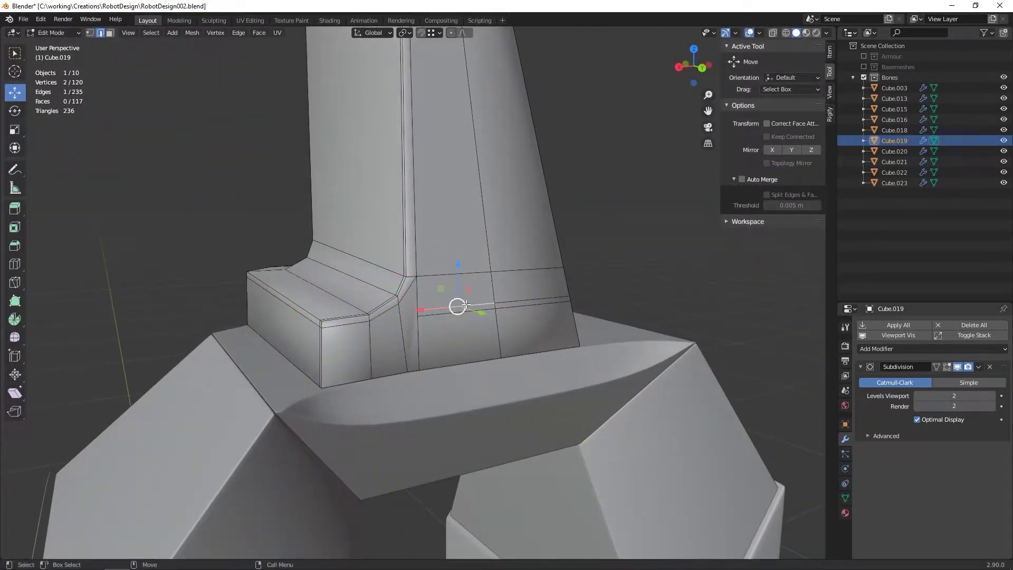
left_click(466, 305, "alt")
mouse_move(466, 305)
middle_mouse_down()
mouse_move(343, 315)
mouse_move(550, 313)
middle_mouse_up()
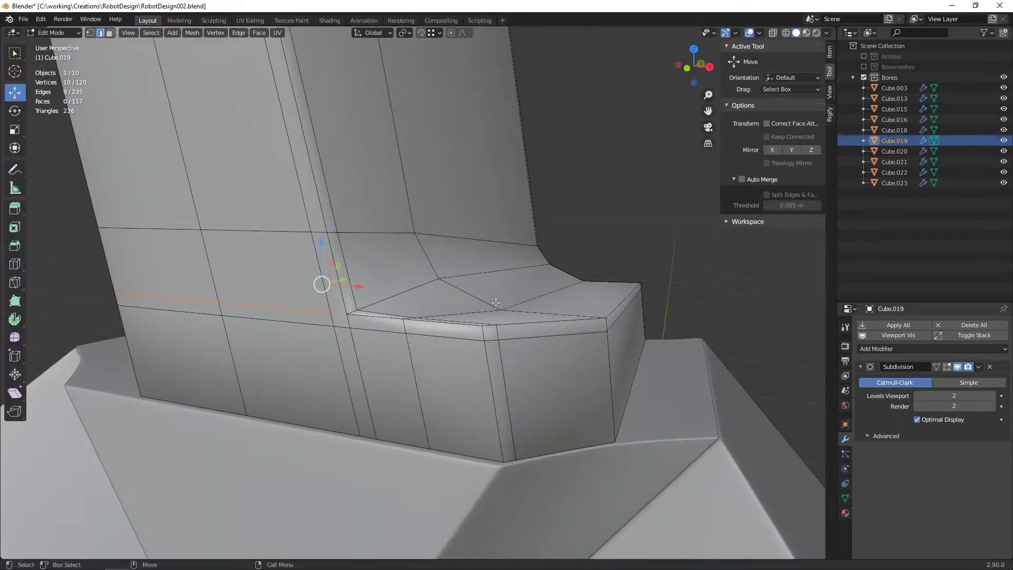
key("x")
left_click(403, 369)
mouse_move(404, 369)
middle_mouse_down()
mouse_move(529, 310)
mouse_move(387, 327)
middle_mouse_up()
left_click(386, 326, "shift")
mouse_move(476, 335)
middle_mouse_down()
mouse_move(454, 348)
mouse_move(316, 343)
mouse_move(645, 290)
mouse_move(374, 299)
mouse_move(376, 329)
middle_mouse_up()
key("x")
left_click(459, 343)
- Add a centred loop cut across the front and knife a new cut across the face
key("ctrl+r")
left_click(374, 299)
right_click(374, 299)
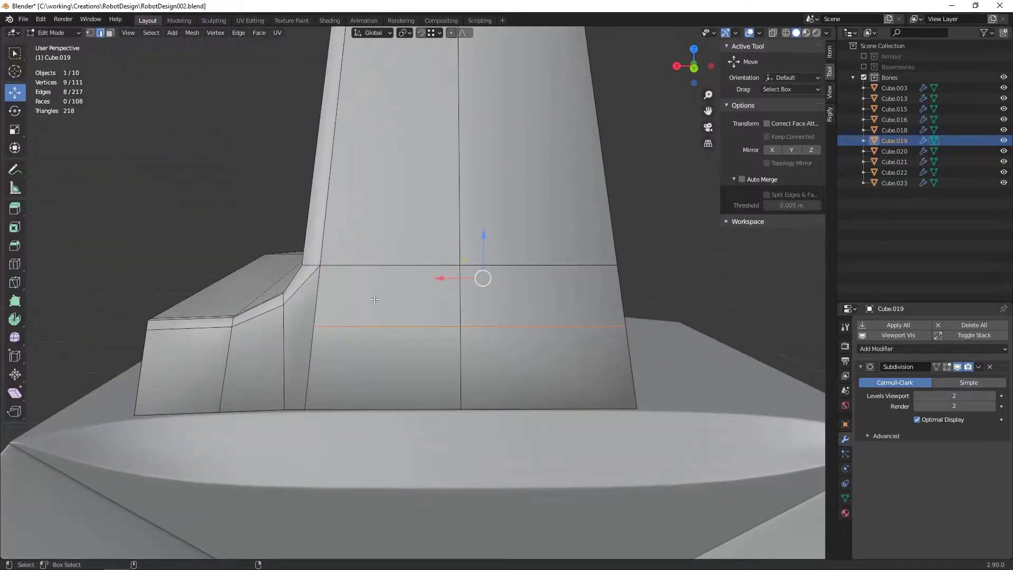
left_click(376, 330)
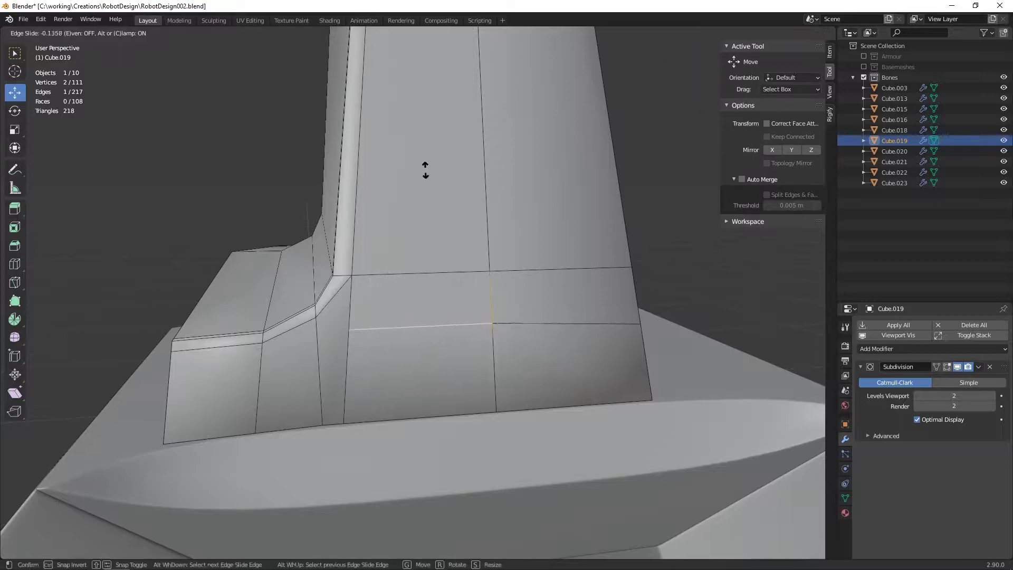
left_click(351, 320)
key("Return")
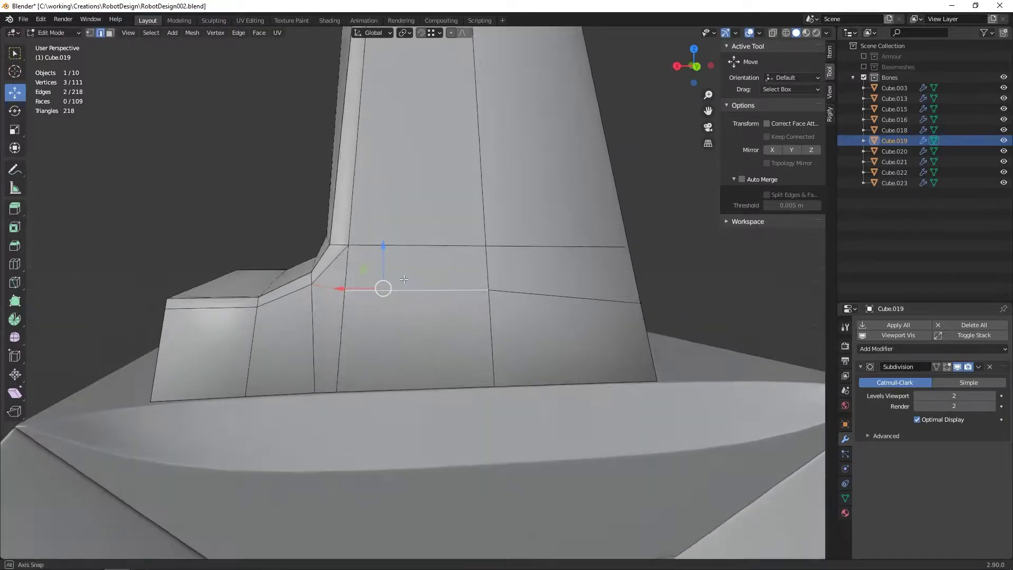
middle_click_drag(351, 320, 518, 307)
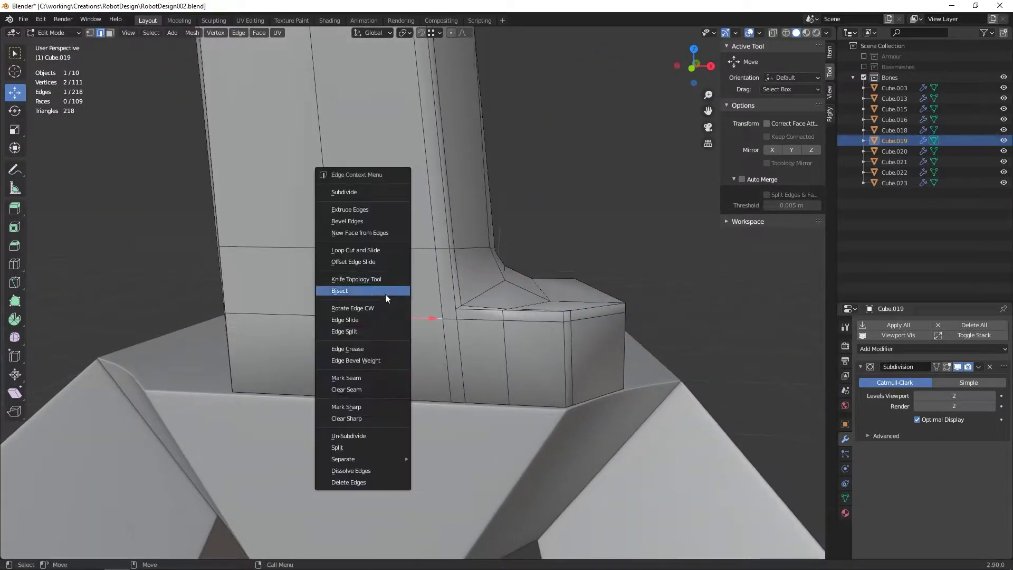
- Edge-slide the new edge into its final place and preview the smoothed base
left_click(373, 319)
mouse_move(373, 319)
middle_mouse_down()
mouse_move(422, 317)
mouse_move(462, 357)
mouse_move(499, 375)
mouse_move(494, 357)
middle_mouse_up()
key("Tab")
key("Tab")
right_click(496, 332)
left_click(424, 365)
key("Tab")
key("Tab")
- Separate the hip block Cube.018's four top faces into a new object
key("Tab")
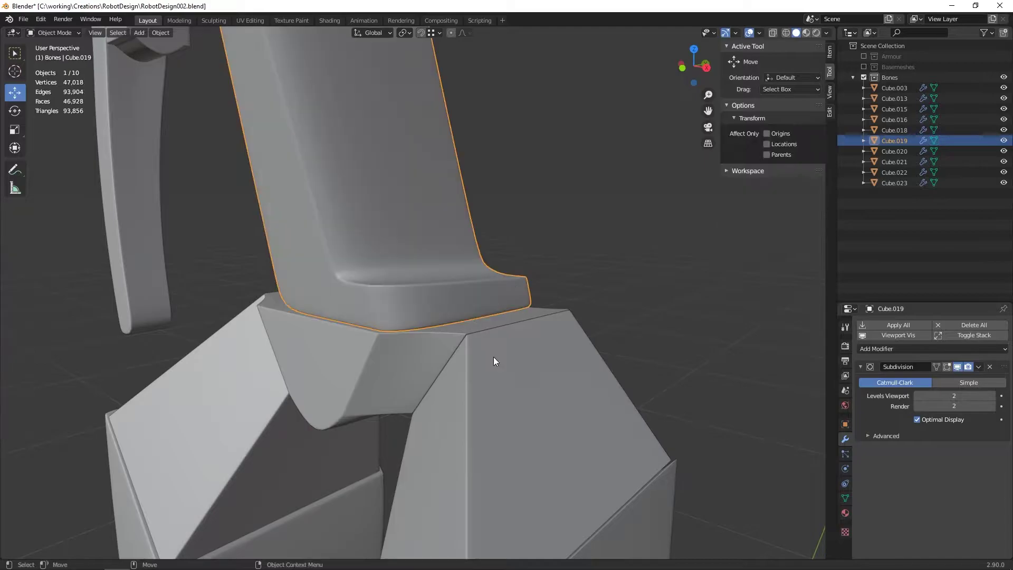
key("Delete")
left_click(599, 228)
- Switch to editing the newly separated piece, Cube.019
key("Tab")
scroll(369, 264, "up", 3)
left_click(264, 253, "shift")
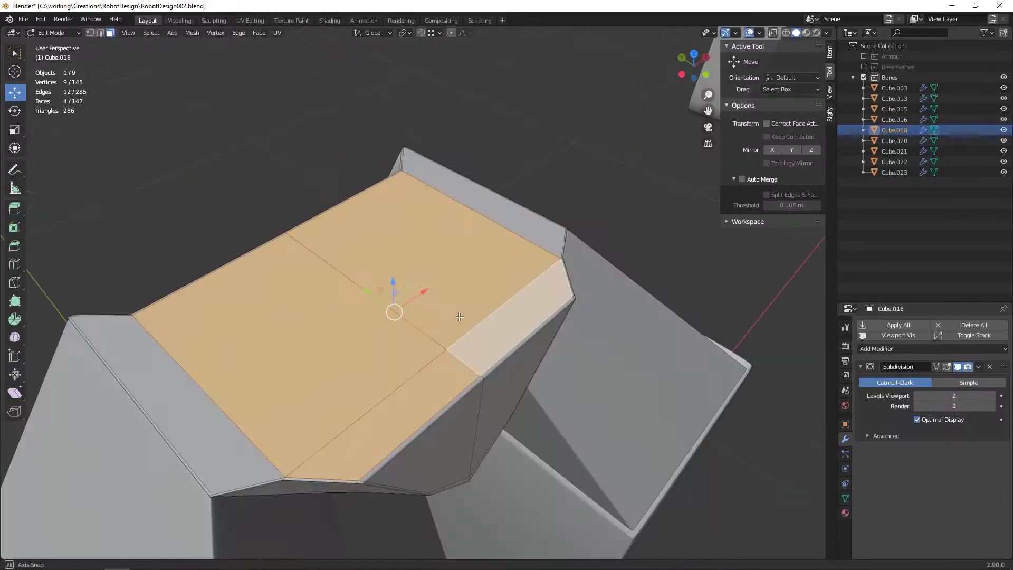
right_click(406, 344)
right_click(472, 508)
left_click(514, 508)
key("Tab")
left_click(444, 230)
key("Tab")
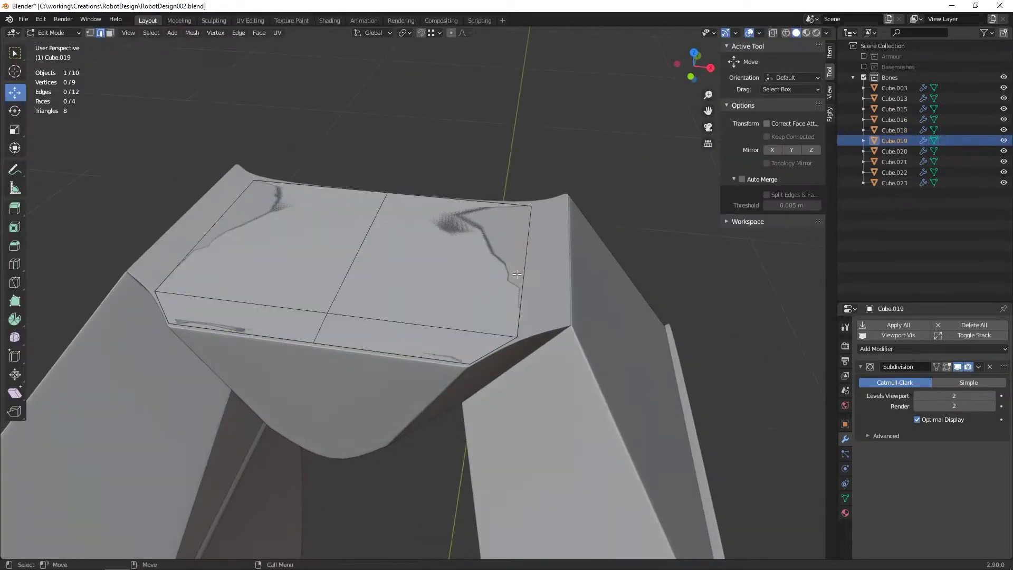
left_click(527, 301)
middle_click_drag(527, 300, 528, 311)
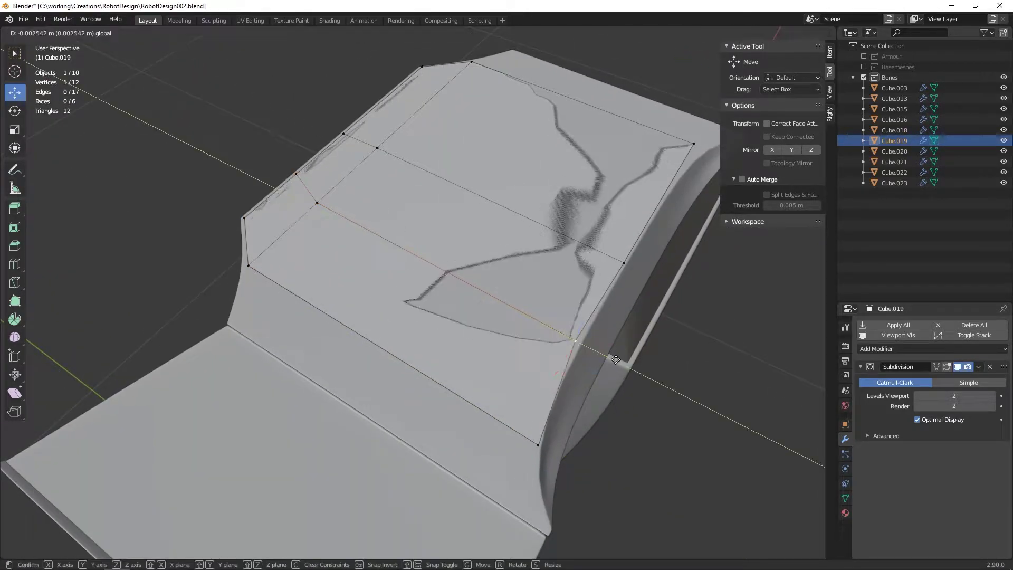
- Extrude all the new piece's faces upward along Z into a raised plate
left_click(577, 463)
scroll(576, 463, "down", 5)
key("a")
key("F3")
key("Return")
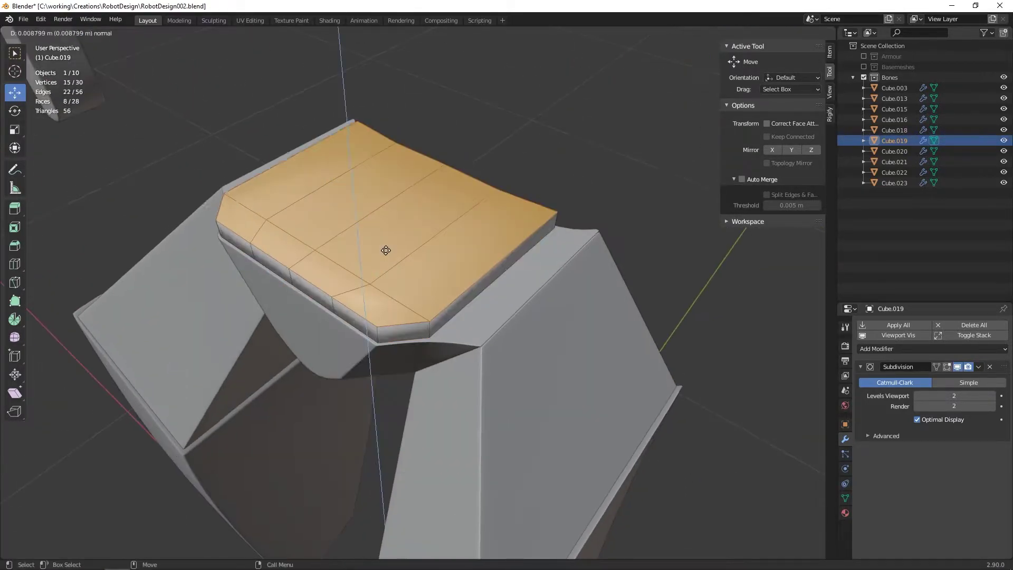
left_click(401, 258)
key("KP_3")
left_click_drag(460, 274, 460, 220)
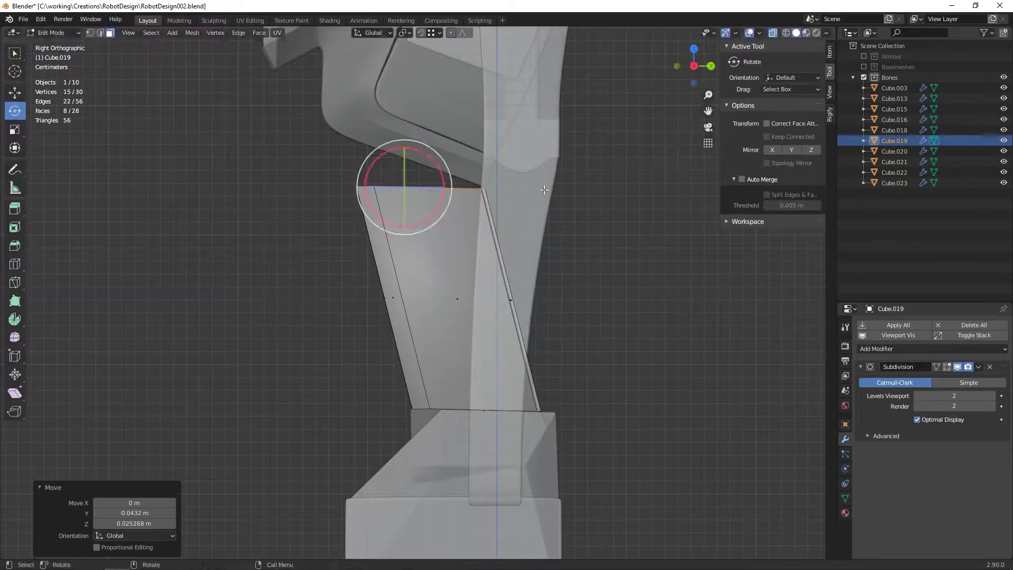
- Tilt the plate's front edge slightly around the side axis
left_click(403, 165)
scroll(443, 147, "up", 3)
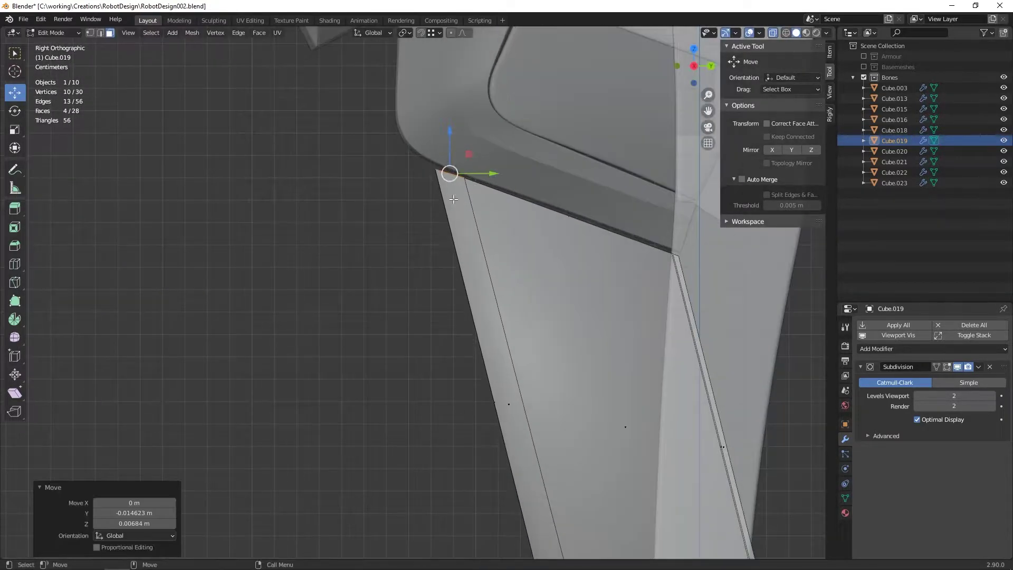
key("shift+space")
key("r")
scroll(453, 199, "up", 2)
left_click_drag(496, 174, 509, 178)
scroll(394, 158, "down", 3)
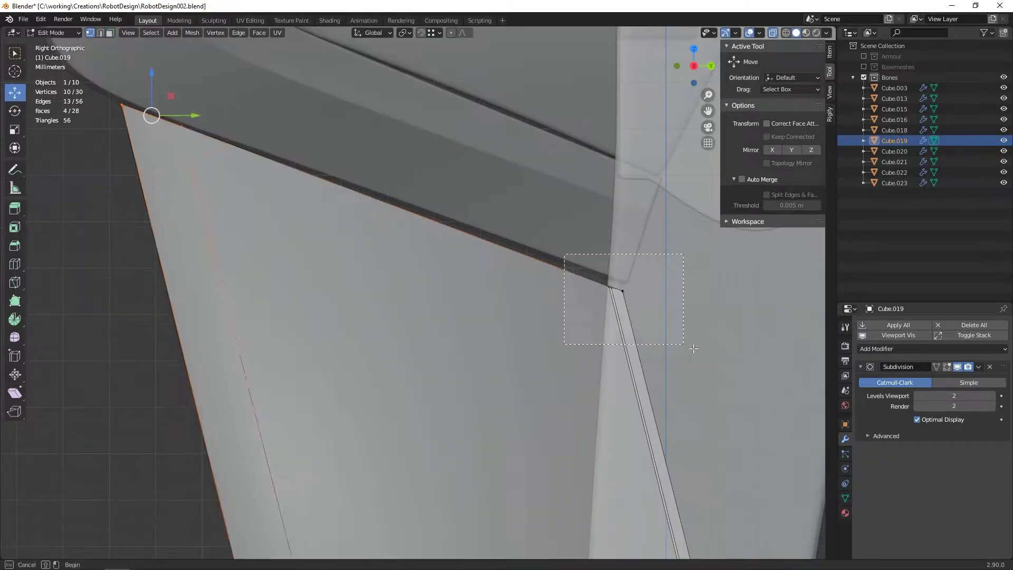
key("1")
mouse_move(394, 158)
middle_mouse_down()
mouse_move(446, 210)
mouse_move(453, 179)
middle_mouse_up()
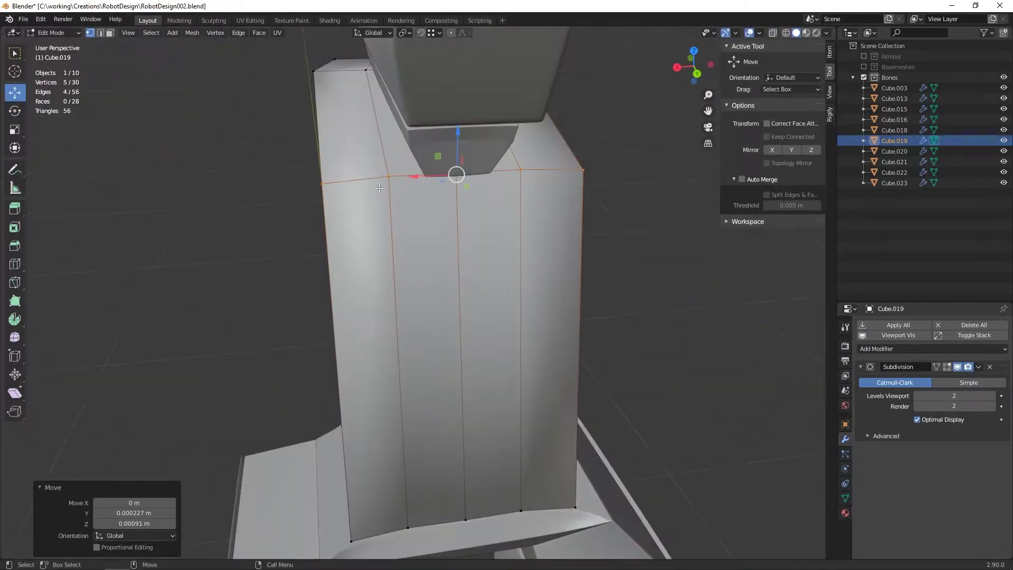
- Narrow the selected edge along X and move a corner vertex into place
key("shift+space")
key("s")
left_click_drag(465, 182, 455, 195)
left_click(450, 194)
key("KP_Decimal")
key("ctrl+KP_1")
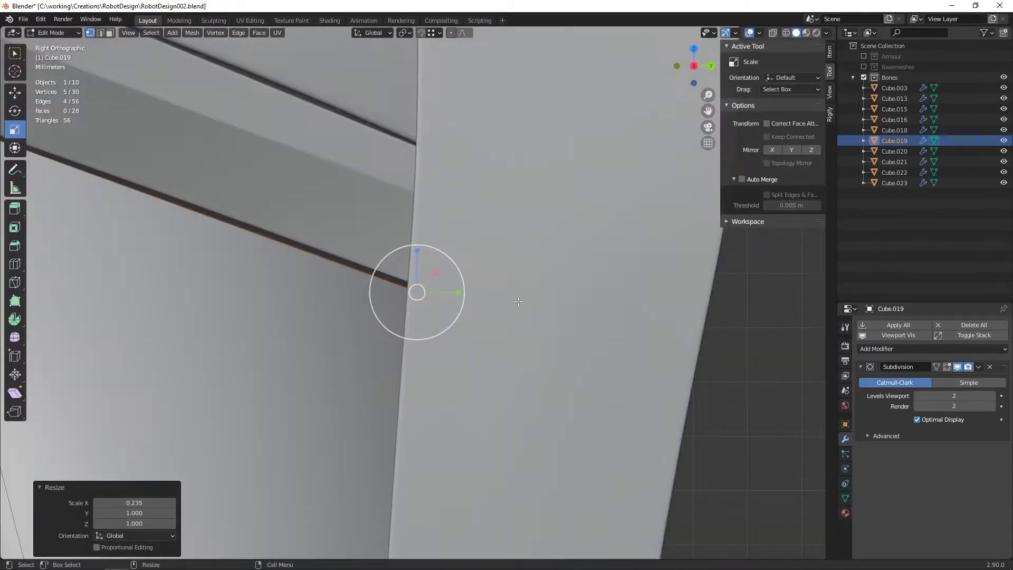
scroll(318, 269, "up", 3)
middle_click_drag(372, 303, 346, 285)
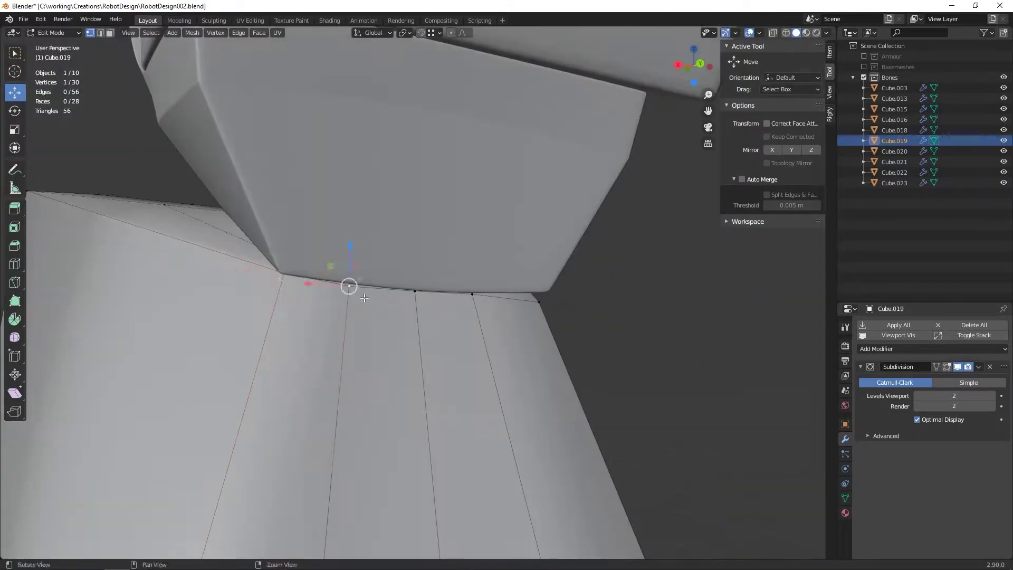
key("g")
left_click(419, 300)
middle_click_drag(418, 300, 385, 236)
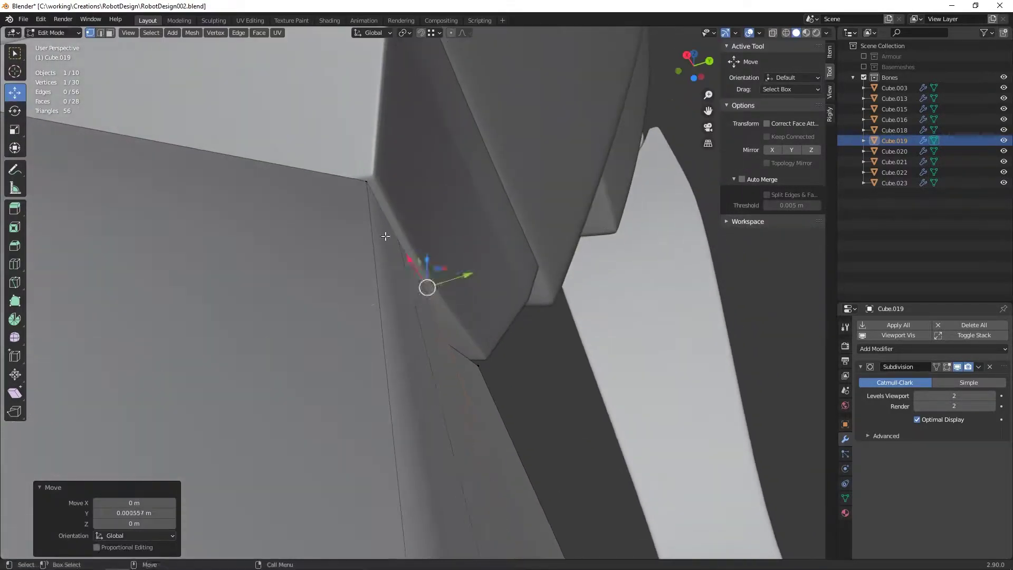
- Narrow the strip of four faces along X to taper the plate
left_click(373, 453, "alt")
mouse_move(393, 179)
middle_mouse_down()
mouse_move(373, 452)
mouse_move(271, 534)
mouse_move(338, 211)
mouse_move(317, 241)
middle_mouse_up()
key("shift+space")
key("s")
left_click_drag(317, 241, 312, 237)
mouse_move(311, 238)
middle_mouse_down()
mouse_move(369, 159)
mouse_move(369, 210)
mouse_move(288, 233)
mouse_move(320, 156)
middle_mouse_up()
left_click(376, 61)
mouse_move(376, 62)
middle_mouse_down()
mouse_move(316, 214)
mouse_move(301, 135)
mouse_move(380, 232)
mouse_move(458, 236)
mouse_move(448, 174)
mouse_move(475, 165)
mouse_move(415, 209)
mouse_move(401, 259)
middle_mouse_up()
- Check the smoothed plate and scale its top edge loop to 0.563 on X
key("Tab")
key("Tab")
left_click(448, 174, "alt")
key("shift+space")
key("s")
right_click(401, 259)
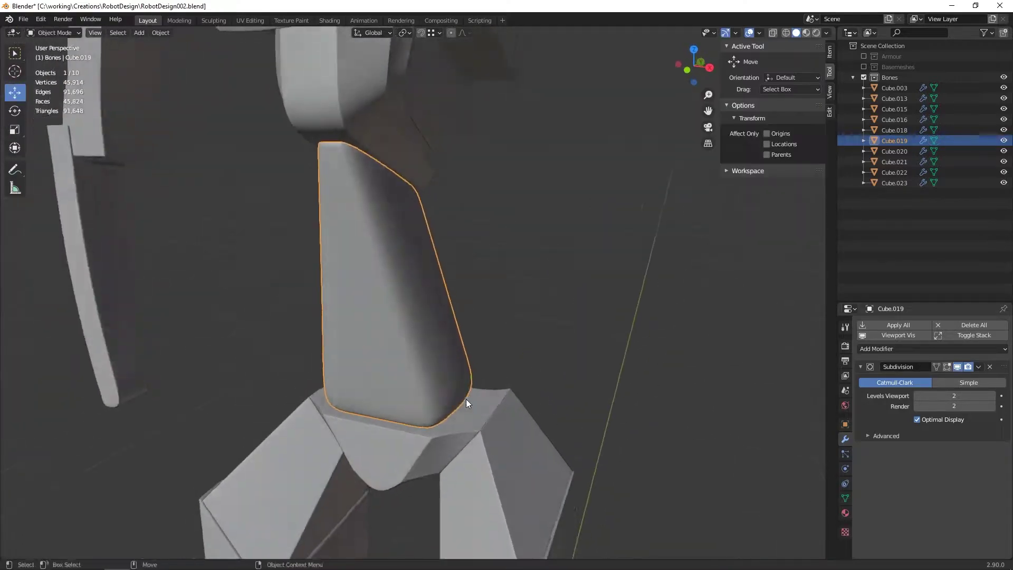
- Push a plate face along its normal and reposition an edge on Cube.019
key("Tab")
mouse_move(466, 399)
middle_mouse_down()
mouse_move(444, 258)
mouse_move(531, 207)
mouse_move(508, 316)
mouse_move(459, 342)
mouse_move(500, 248)
mouse_move(369, 316)
mouse_move(418, 309)
mouse_move(458, 362)
mouse_move(485, 226)
mouse_move(406, 276)
middle_mouse_up()
left_click(459, 267)
left_click(418, 310)
key("g")
left_click(459, 359)
left_click(425, 235)
mouse_move(426, 235)
middle_mouse_down()
mouse_move(532, 159)
mouse_move(536, 285)
mouse_move(494, 345)
mouse_move(454, 237)
middle_mouse_up()
- Move a corner vertex, then add a support loop near the base slid to factor 0.564
left_click(493, 345)
key("g")
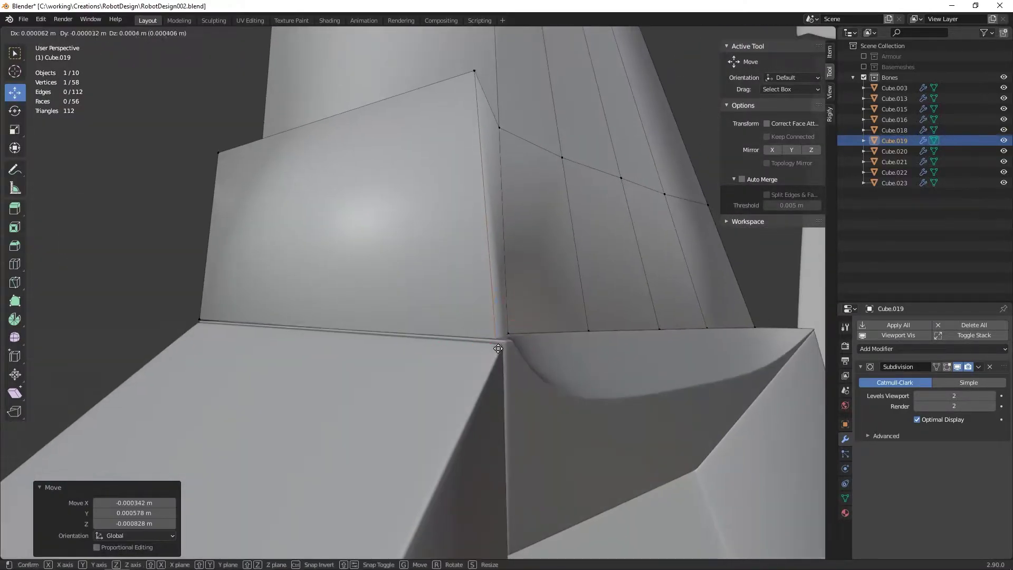
key("KP_1")
scroll(418, 156, "up", 2)
mouse_move(439, 178)
middle_mouse_down()
mouse_move(443, 221)
mouse_move(468, 259)
middle_mouse_up()
key("2")
key("a")
key("Tab")
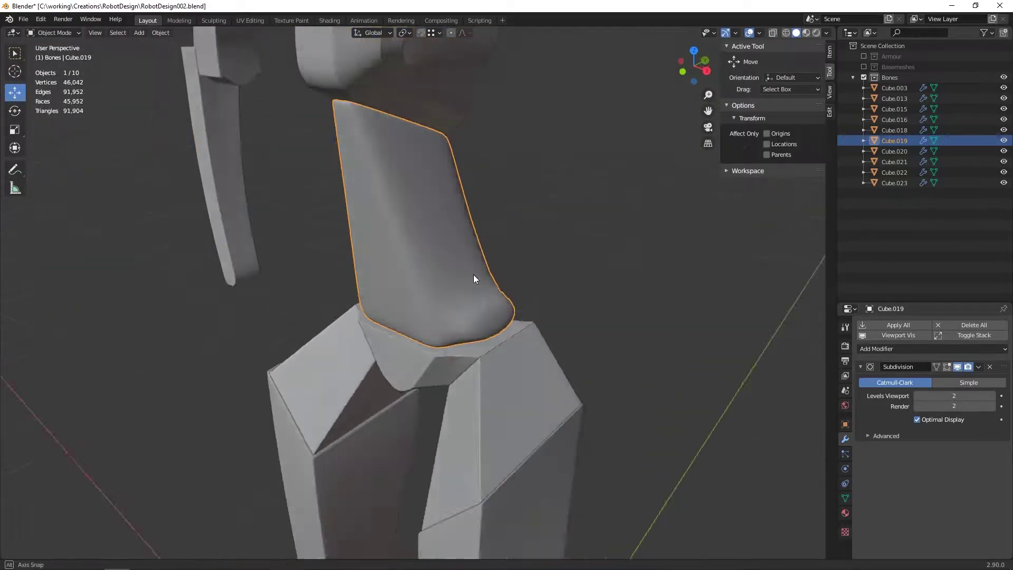
key("Tab")
scroll(457, 318, "up", 2)
right_click(457, 318)
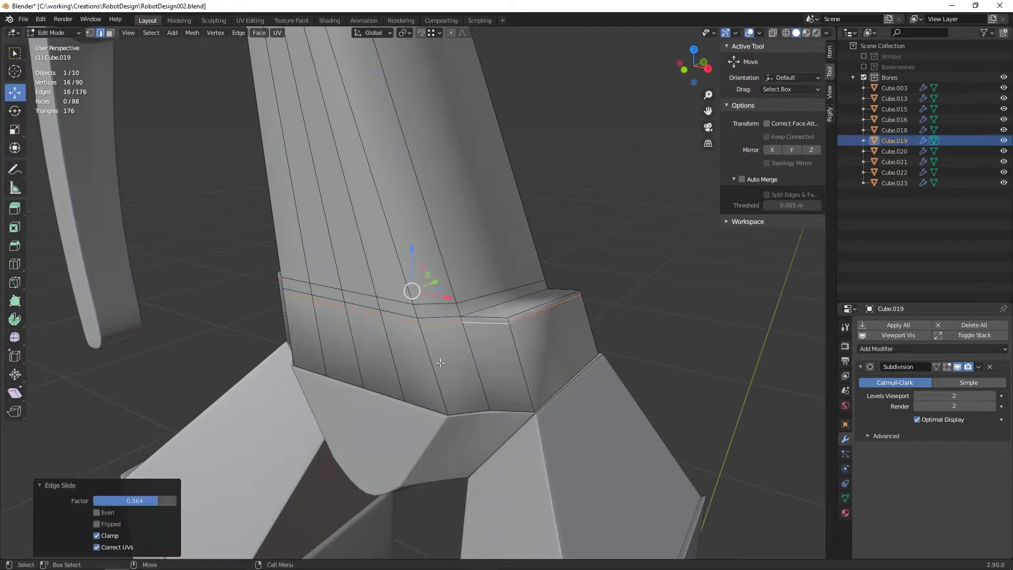
- Add edge-slid support loops close to Cube.019's lower edges
middle_click_drag(440, 362, 438, 333)
right_click(438, 333)
middle_click_drag(517, 333, 523, 349)
right_click(524, 349)
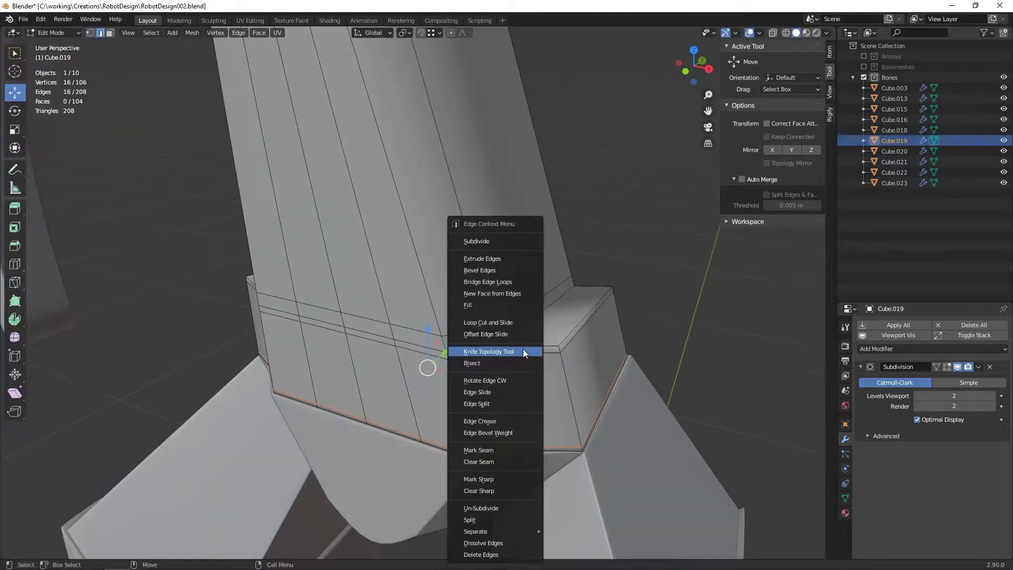
key("Escape")
key("3")
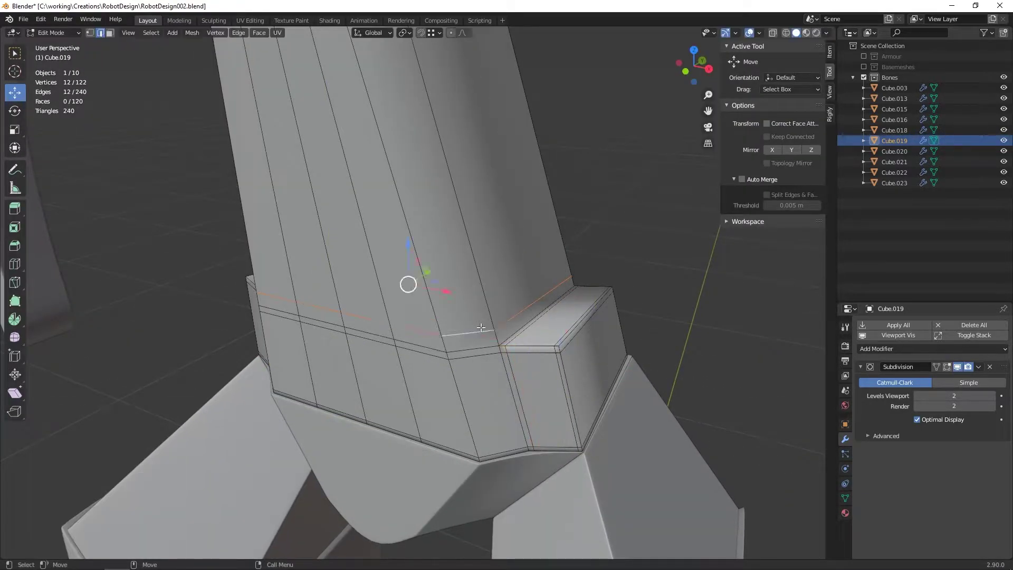
left_click(486, 432)
middle_click_drag(486, 432, 534, 311)
left_click(494, 379)
- Cut more Ctrl+R support loops near the corner and along the upper edge
mouse_move(493, 379)
middle_mouse_down()
mouse_move(446, 267)
mouse_move(451, 279)
mouse_move(370, 340)
middle_mouse_up()
right_click(370, 340)
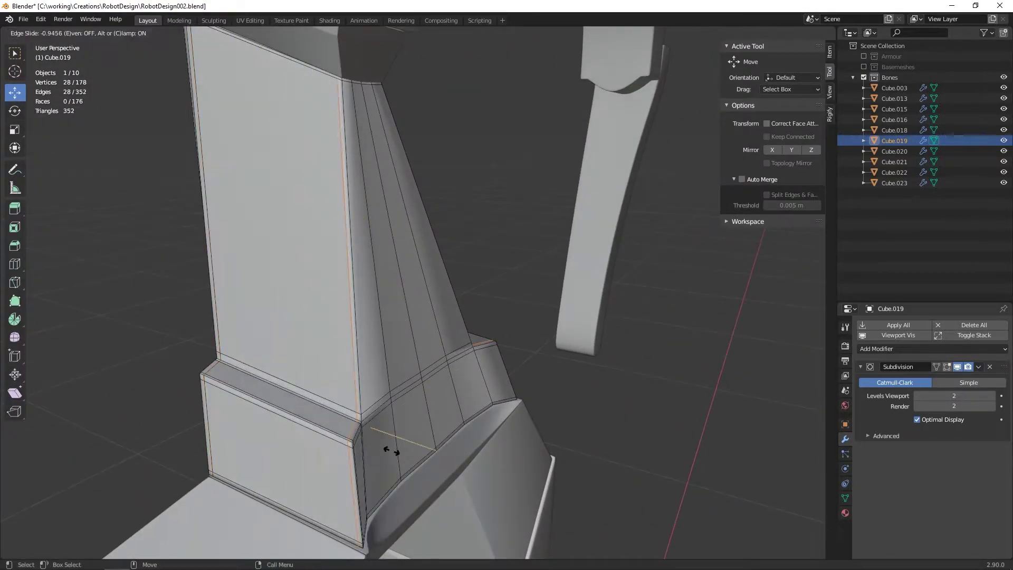
left_click(391, 449)
middle_click_drag(391, 450, 429, 246)
key("ctrl+r")
mouse_move(418, 271)
middle_mouse_down()
mouse_move(353, 103)
mouse_move(482, 197)
middle_mouse_up()
key("ctrl+r")
left_click(339, 124)
- Apply an edge operation to the box-selected top edges, then review the piece in Object Mode
key("b")
left_click_drag(470, 327, 657, 499)
middle_click_drag(624, 198, 493, 223)
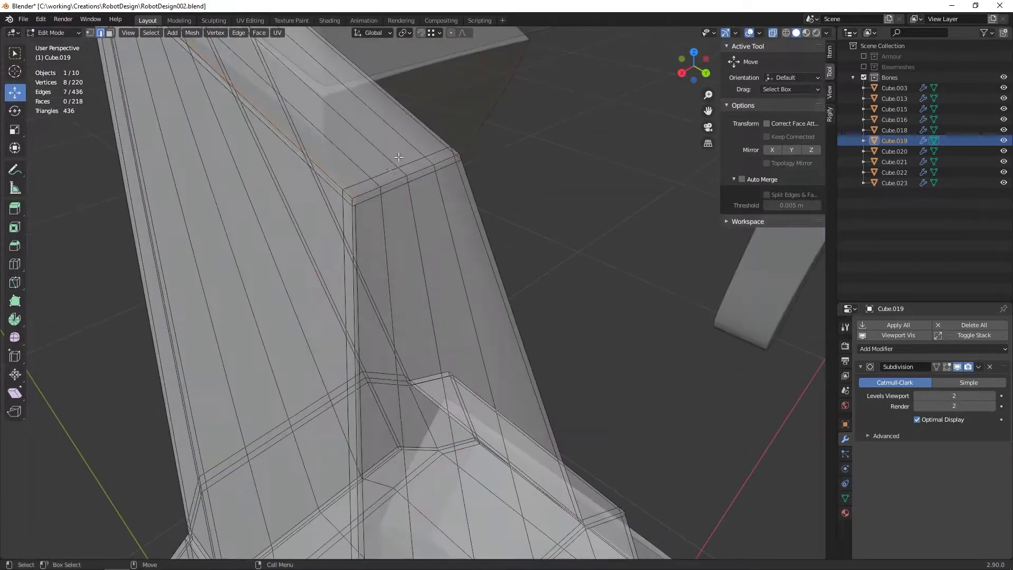
key("ctrl+e")
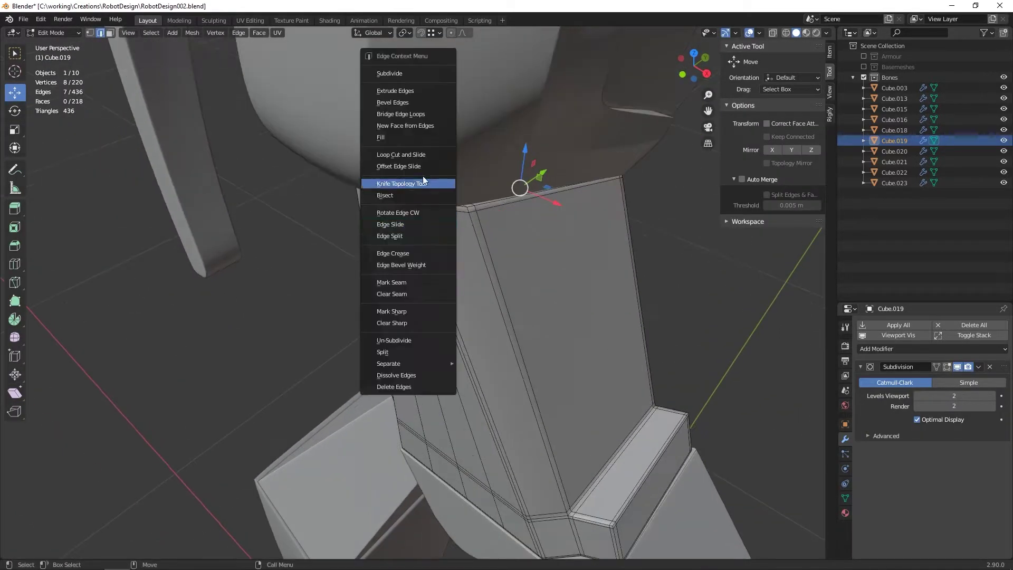
left_click(423, 175)
mouse_move(423, 176)
middle_mouse_down()
mouse_move(468, 409)
mouse_move(506, 319)
middle_mouse_up()
key("a")
key("Tab")
scroll(520, 195, "down", 5)
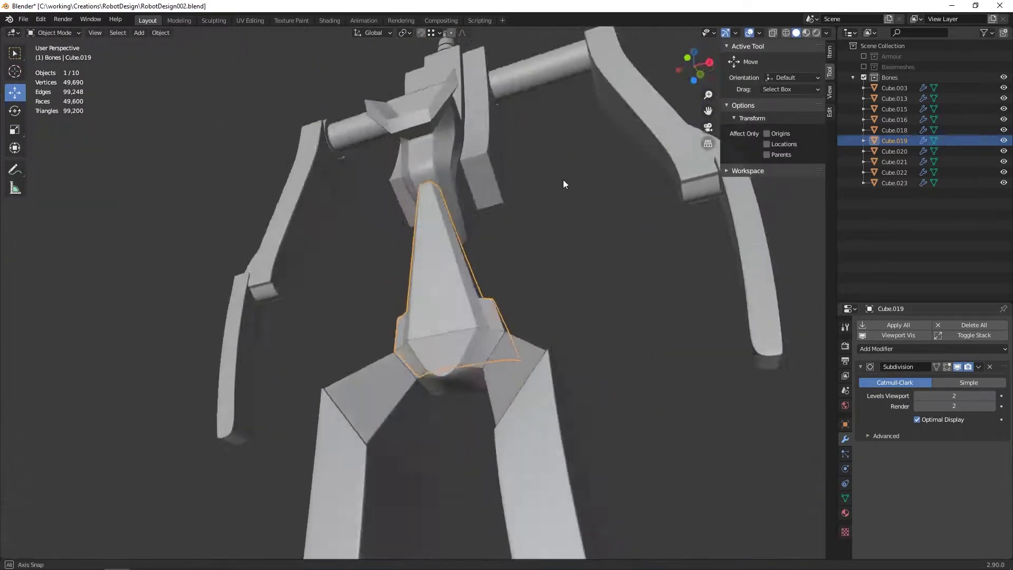
scroll(453, 167, "up", 3)
scroll(444, 203, "up", 2)
scroll(376, 143, "up", 3)
- Edge-slide the top corner edge to a new position
key("Tab")
middle_click_drag(377, 144, 321, 203)
left_click(321, 204)
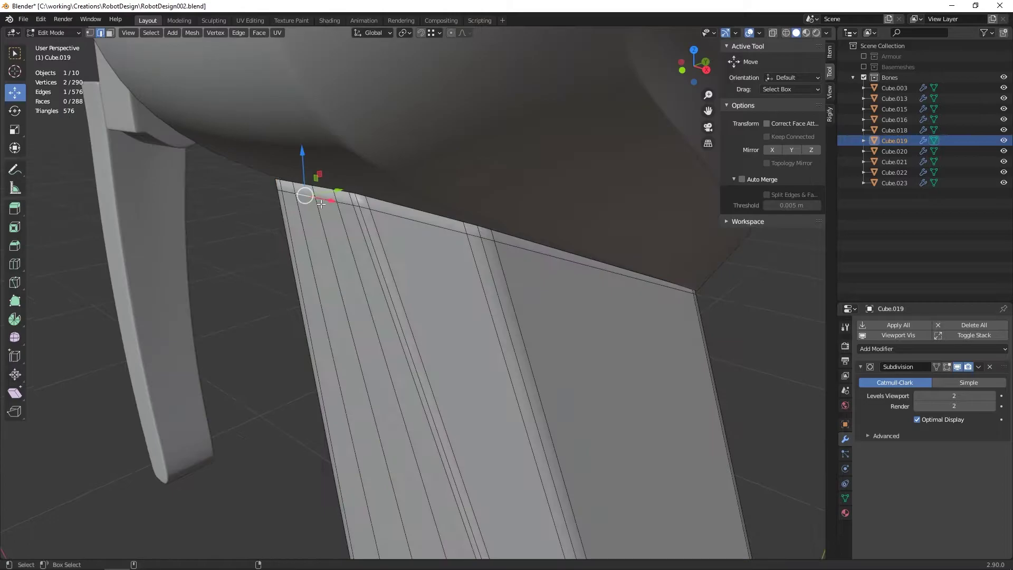
key("ctrl+e")
left_click(303, 207)
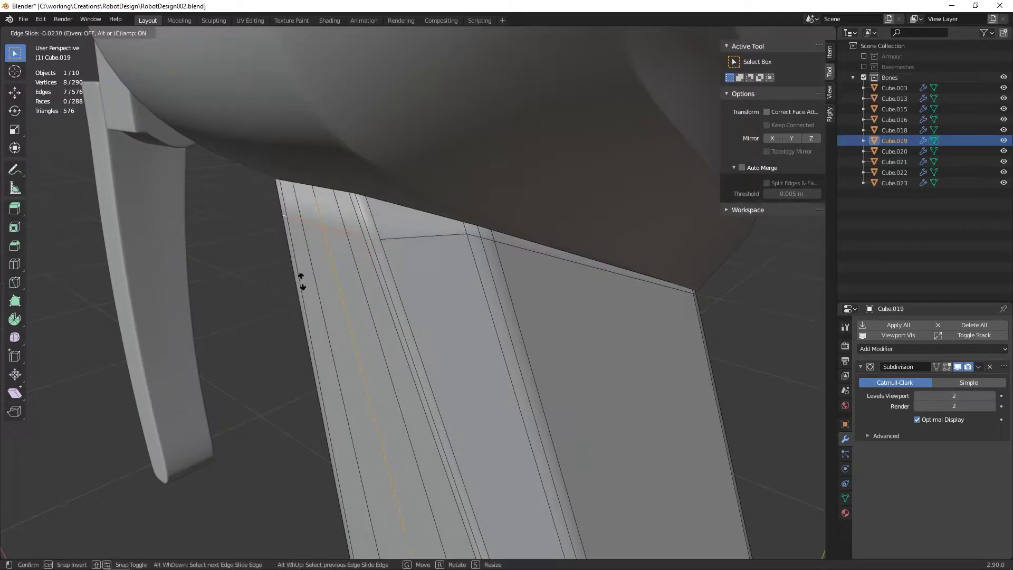
left_click(301, 278)
mouse_move(300, 278)
middle_mouse_down()
mouse_move(248, 272)
mouse_move(297, 189)
mouse_move(384, 234)
middle_mouse_up()
- Move the top corner vertices from side view to reshape the corner, then select all
left_click(297, 189)
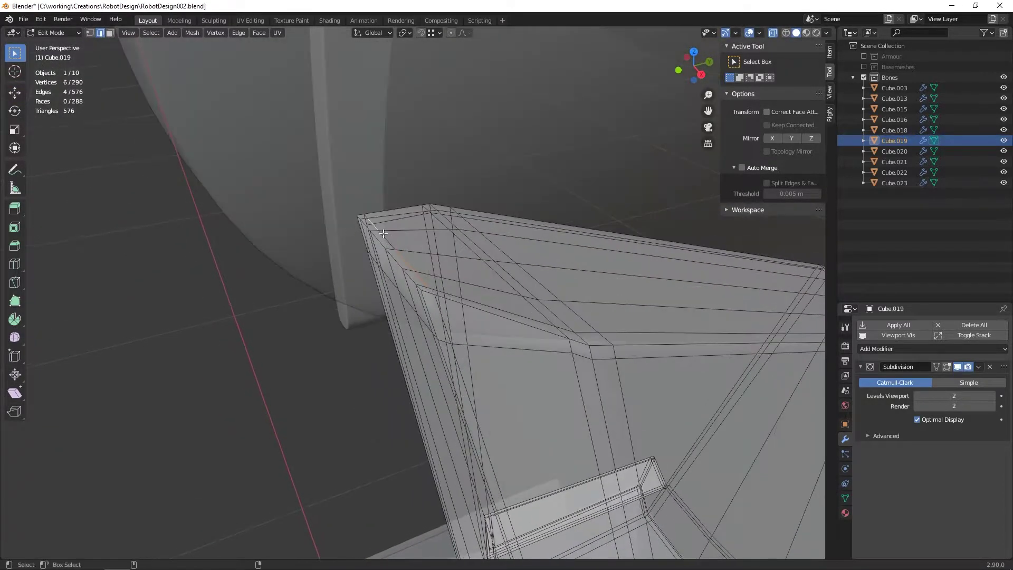
left_click(406, 270, "shift")
key("KP_3")
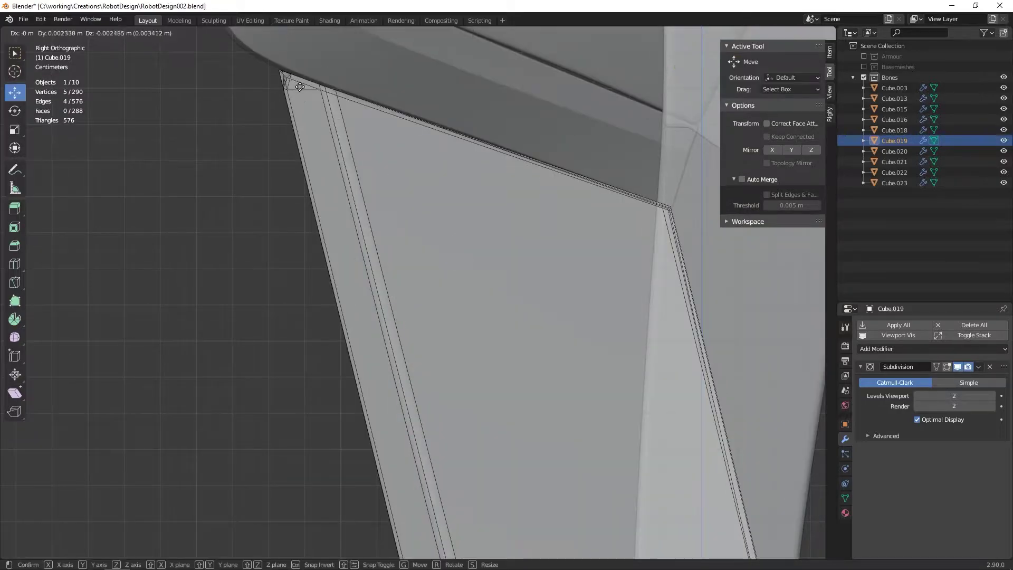
left_click(300, 86)
mouse_move(300, 86)
middle_mouse_down()
mouse_move(316, 117)
mouse_move(433, 211)
middle_mouse_up()
key("a")
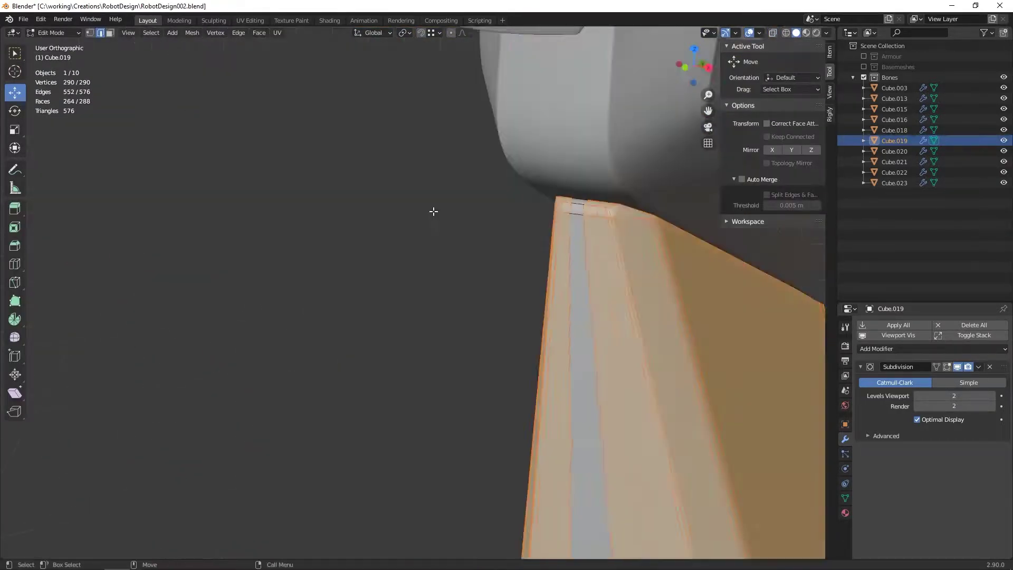
key("KP_1")
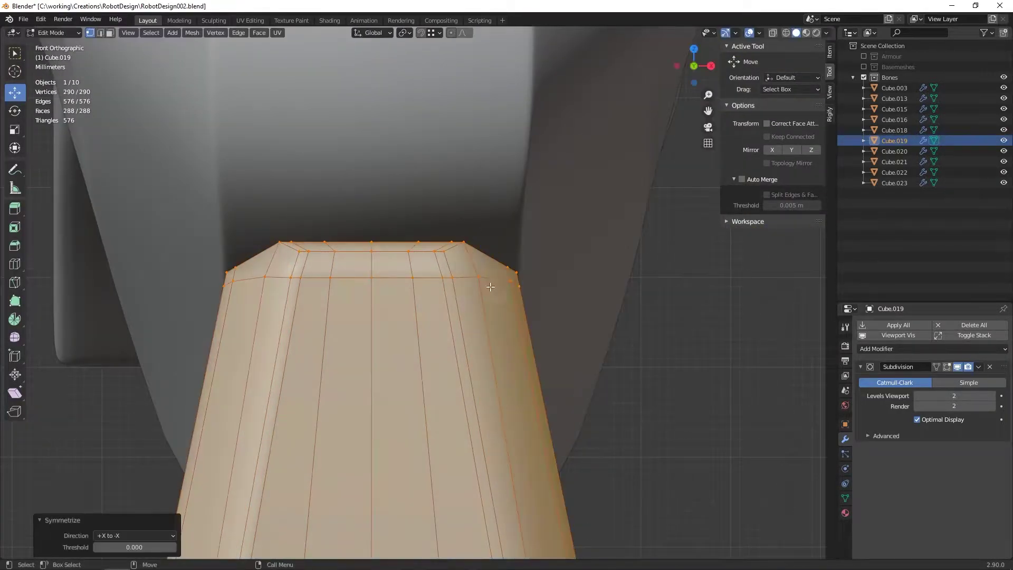
- Return to Object Mode, save the file, and inspect the legs from below
key("Tab")
mouse_move(491, 286)
middle_mouse_down()
mouse_move(415, 307)
mouse_move(384, 293)
middle_mouse_up()
key("ctrl+s")
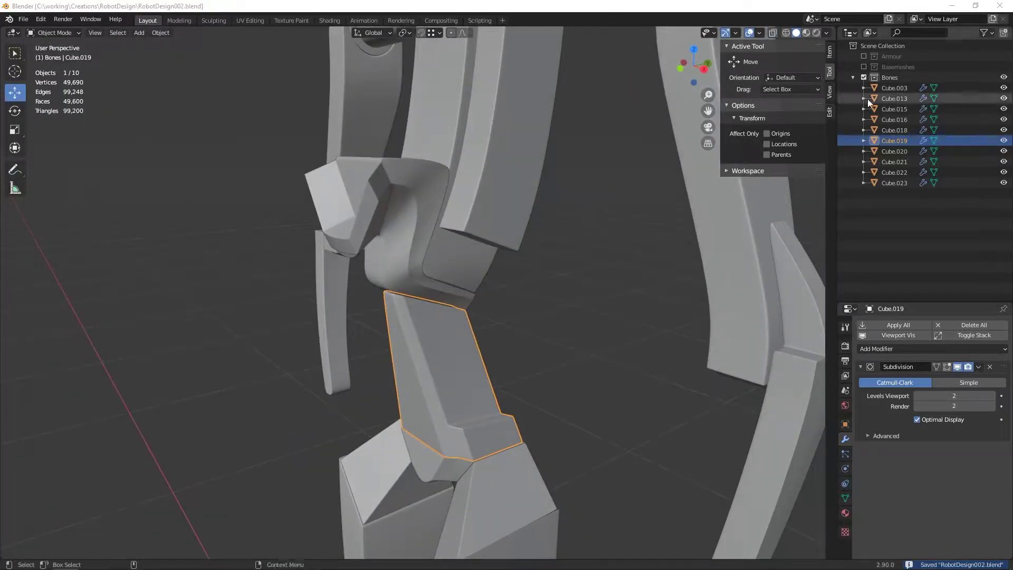
scroll(664, 215, "down", 5)
mouse_move(664, 214)
middle_mouse_down()
mouse_move(584, 215)
mouse_move(486, 285)
mouse_move(495, 317)
mouse_move(520, 268)
mouse_move(591, 248)
middle_mouse_up()
scroll(486, 284, "up", 5)
scroll(520, 268, "down", 5)
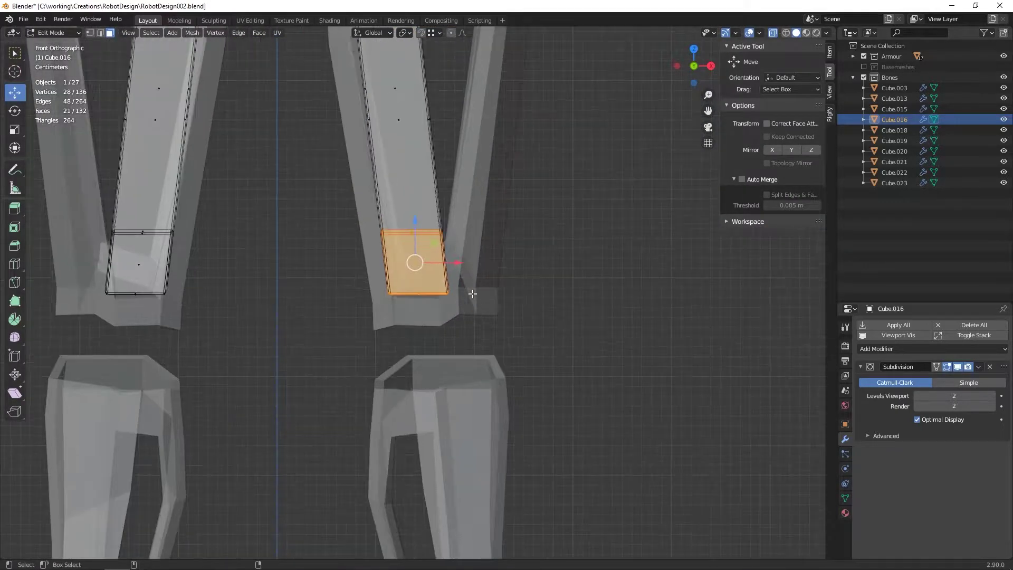
- Separate the duplicated leg face into its own object and delete its unneeded vertices
right_click(422, 209)
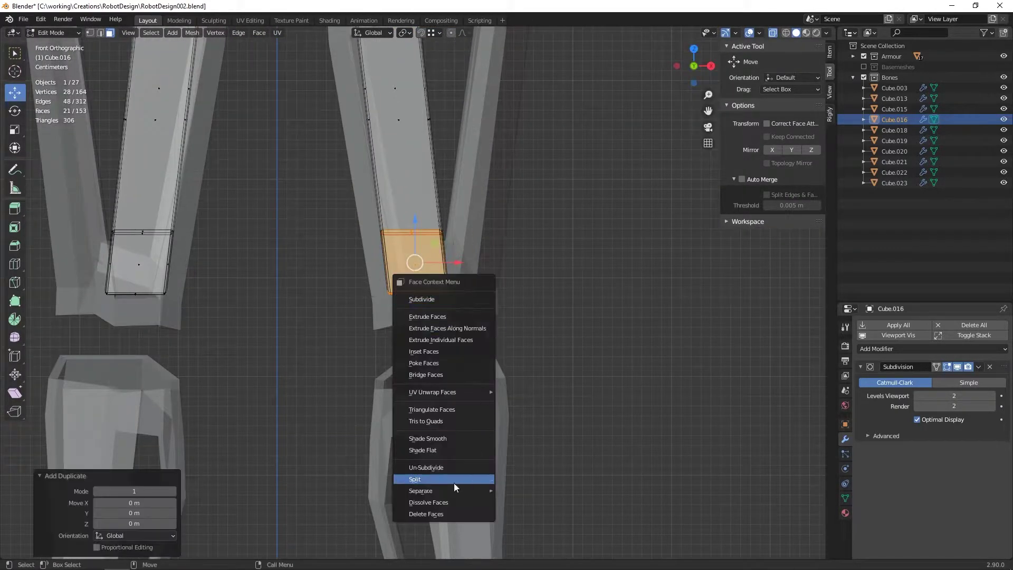
left_click(528, 483)
key("Tab")
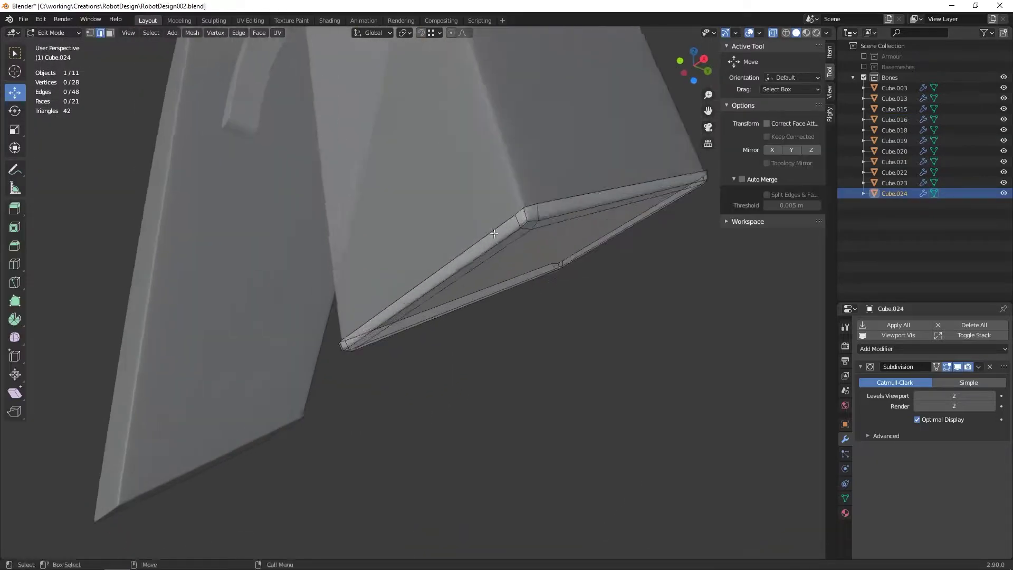
key("x")
left_click(540, 234)
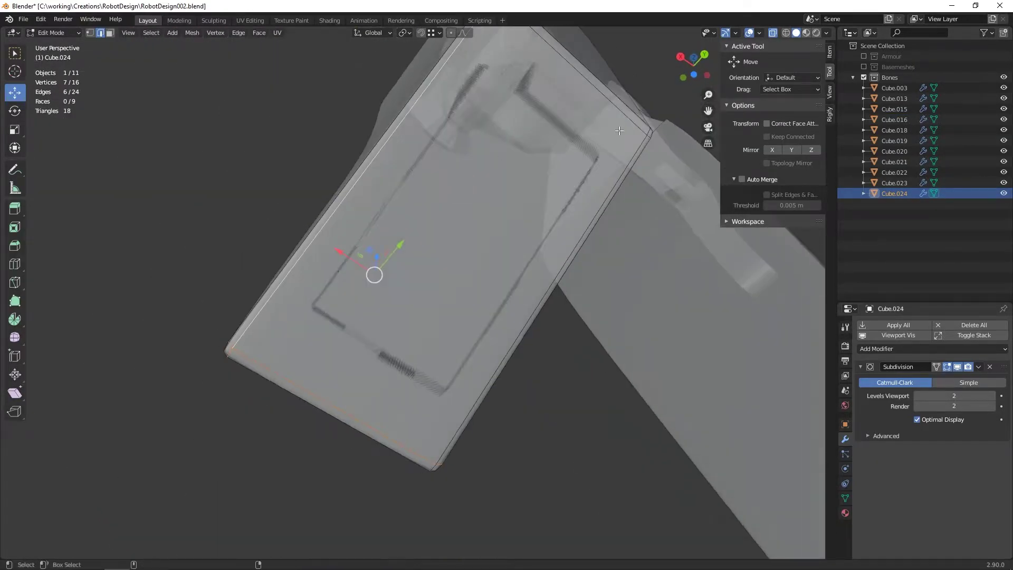
- Extrude the plate face and show the Armour collection for reference
scroll(554, 201, "down", 5)
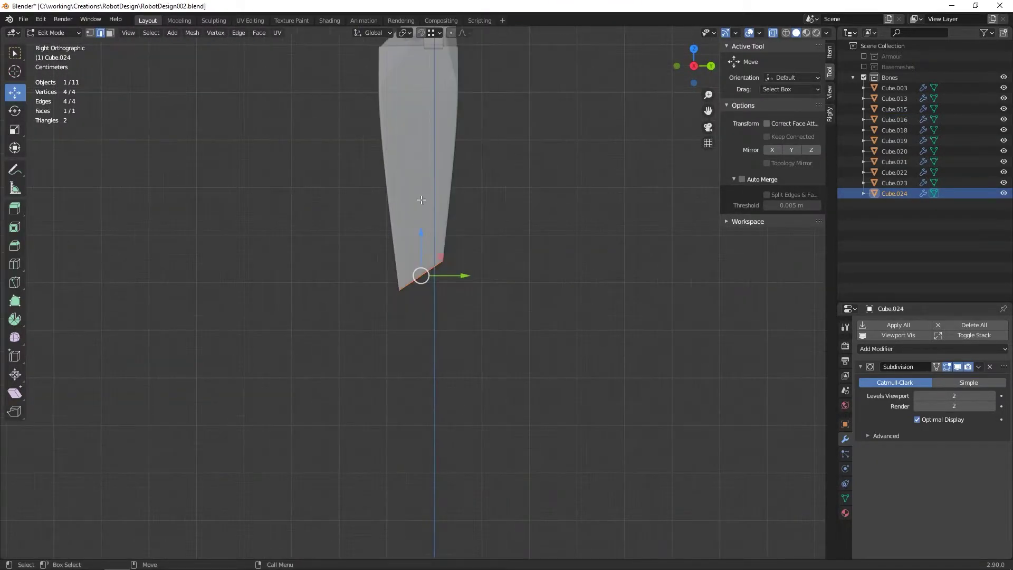
left_click(425, 278)
key("grave")
left_click(863, 56)
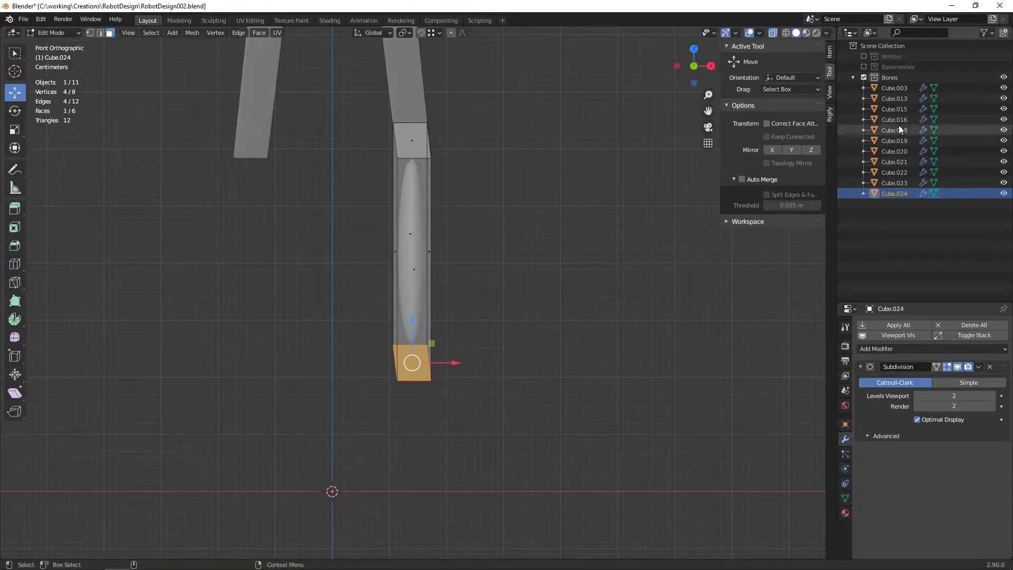
key("g")
key("Escape")
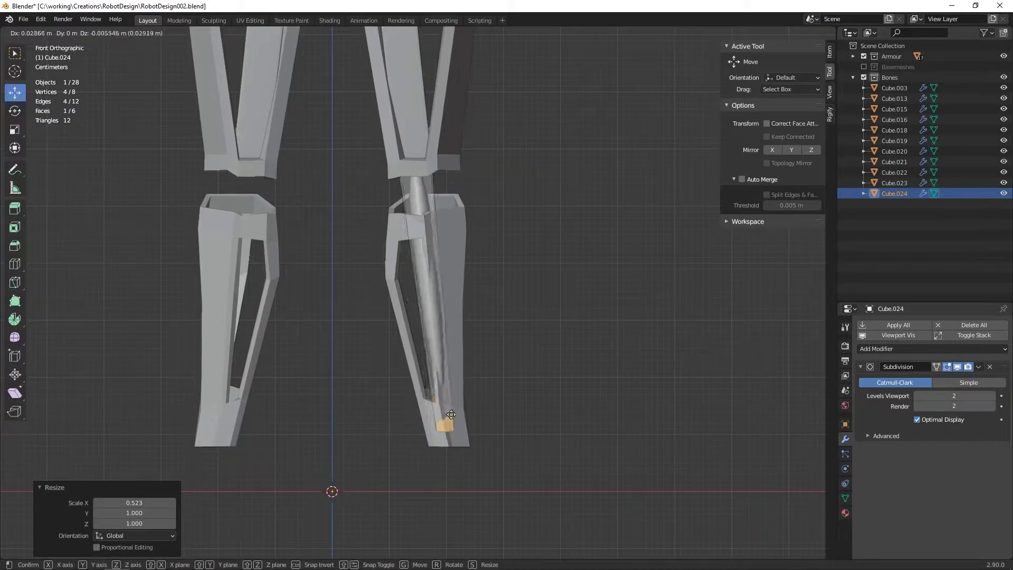
- Add an edge loop across the shin plate and adjust its edges from the side
key("ctrl+e")
left_click(423, 324)
key("KP_3")
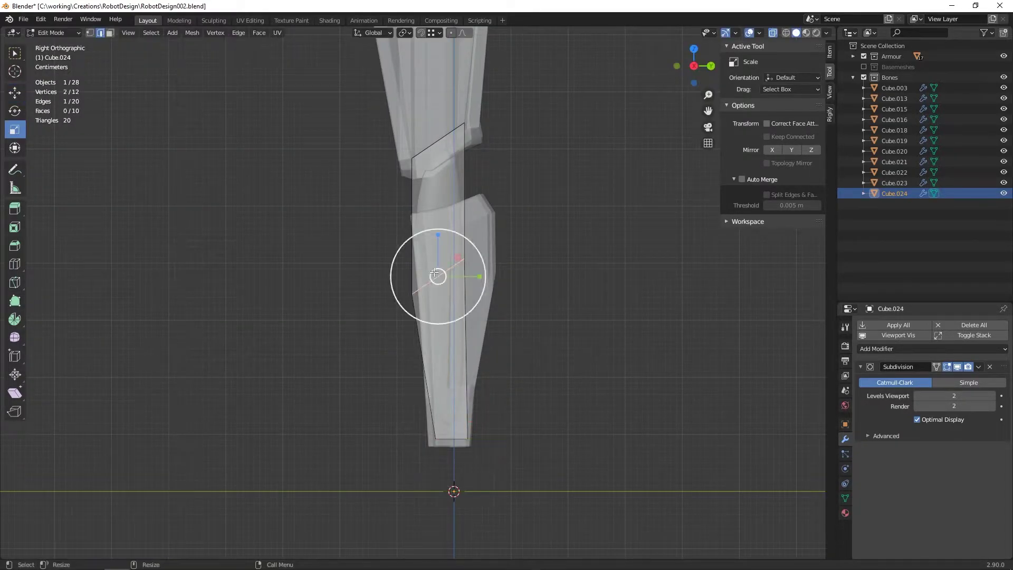
left_click(458, 274)
scroll(458, 275, "up", 4)
- Bevel the shin plate's edges with 3 segments and check it from the front
key("ctrl+b")
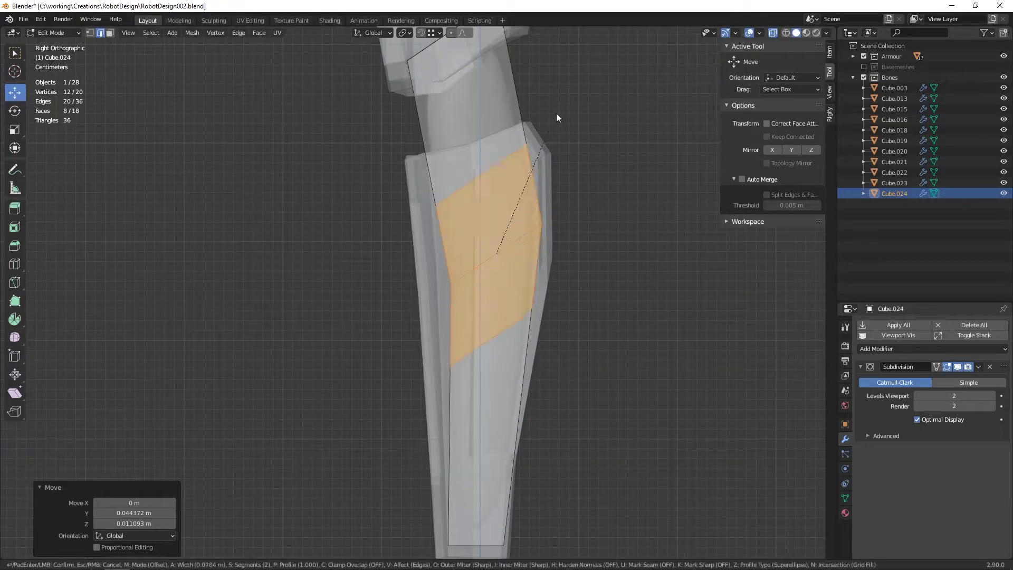
left_click(628, 54)
scroll(383, 300, "down", 2)
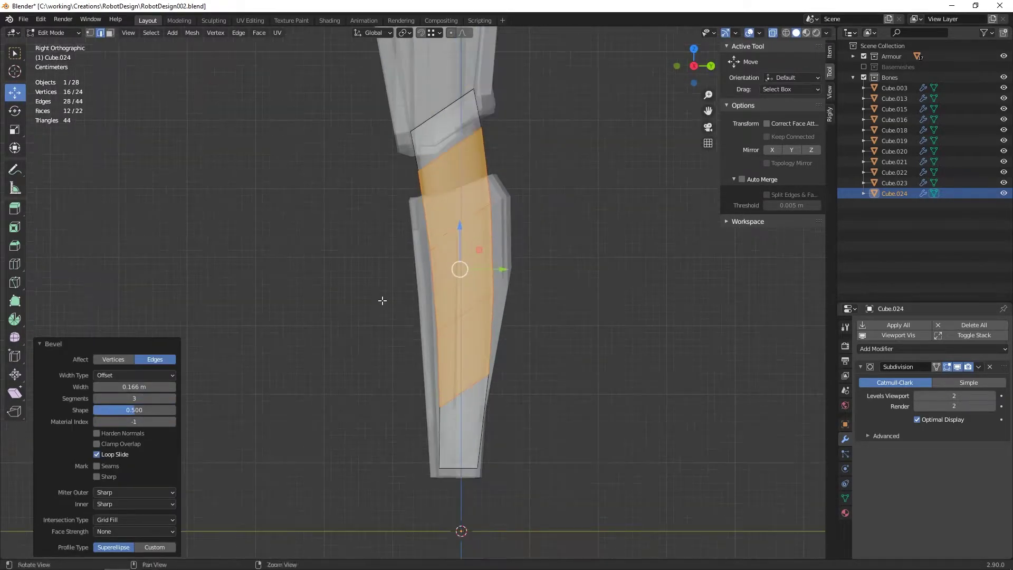
left_click(462, 284)
middle_click_drag(462, 284, 454, 280)
key("KP_1")
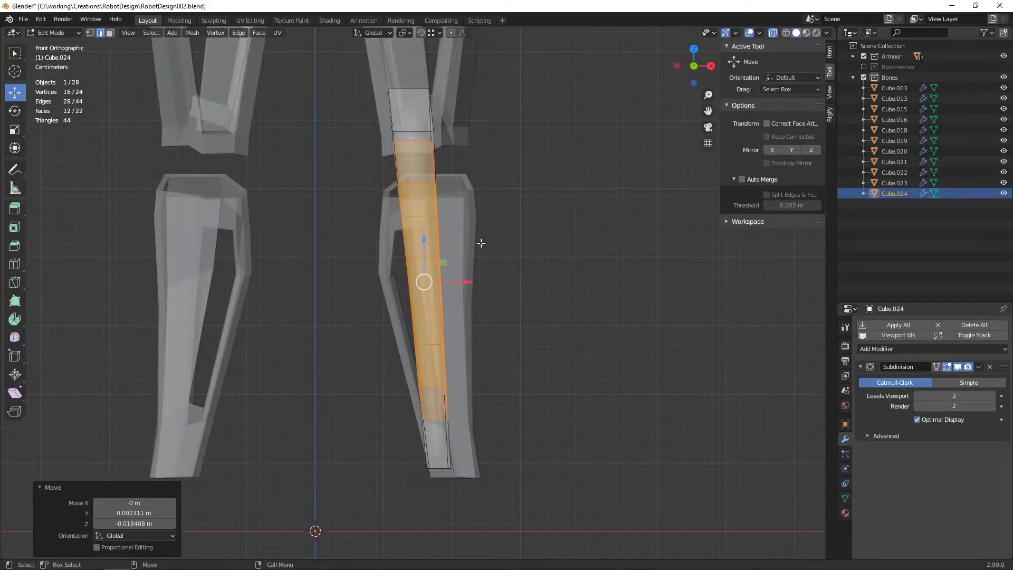
key("Tab")
middle_click_drag(480, 239, 416, 207)
- Add an edge-slid lengthwise loop running down the plate
key("Tab")
key("3")
left_click(430, 158)
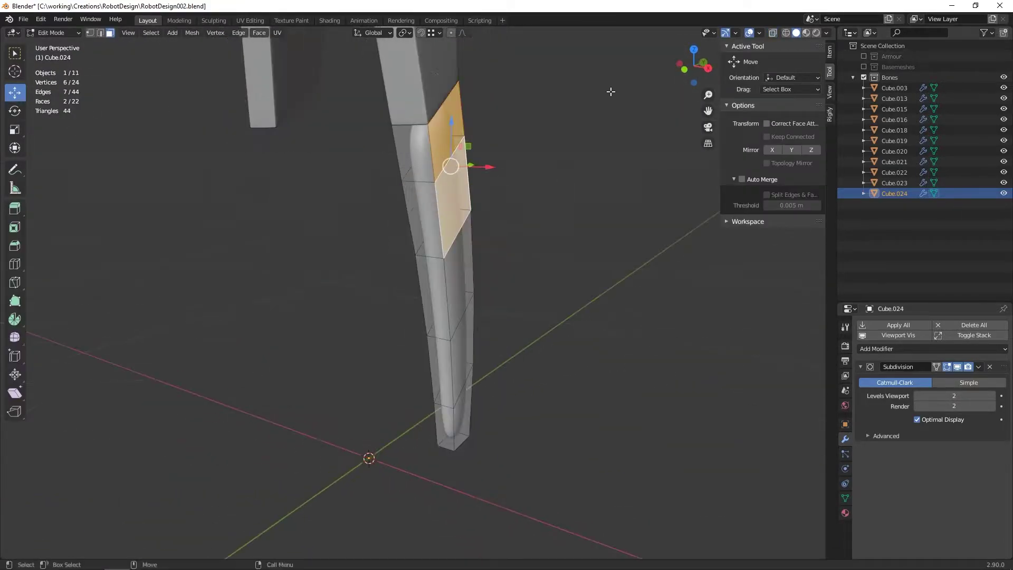
left_click(414, 124, "shift")
middle_click_drag(414, 124, 409, 134)
right_click(409, 134)
key("Escape")
key("2")
key("ctrl+r")
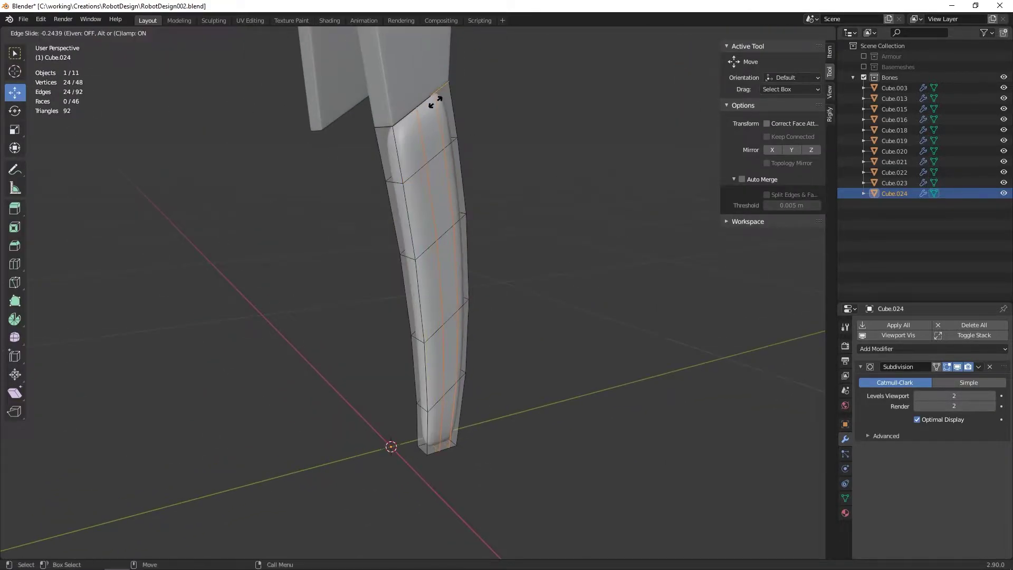
left_click(435, 101)
- Duplicate the front face strip and separate it into the new object Cube.025
middle_click_drag(436, 101, 432, 186)
right_click(433, 186)
left_click(437, 194)
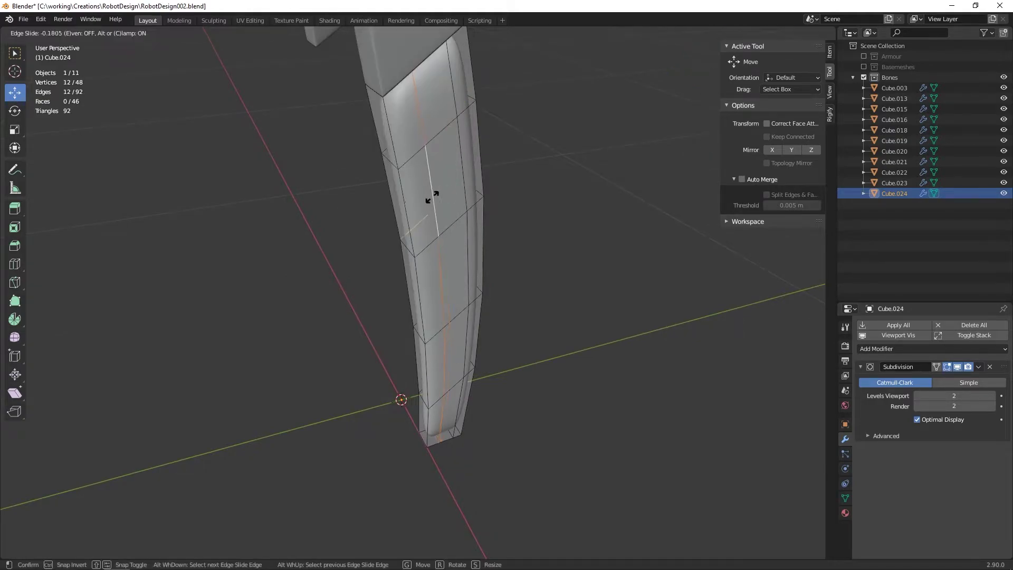
scroll(449, 156, "down", 3)
left_click(430, 464, "ctrl")
middle_click_drag(430, 464, 422, 316)
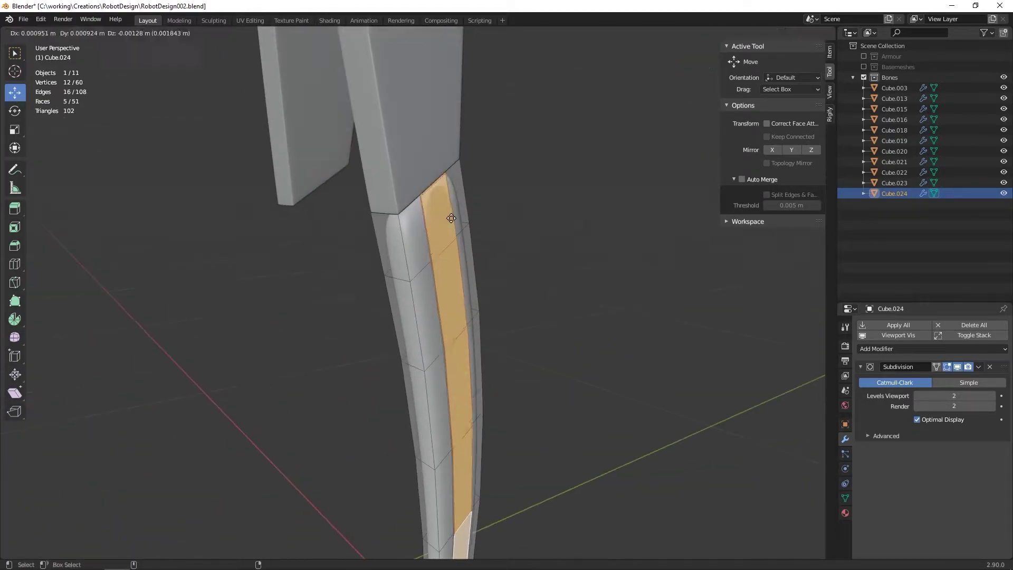
key("shift+d")
right_click(422, 410)
right_click(422, 411)
left_click(488, 412)
key("Tab")
- Extrude the Cube.025 strip's faces to give it thickness
left_click(438, 190)
middle_click_drag(438, 190, 456, 202)
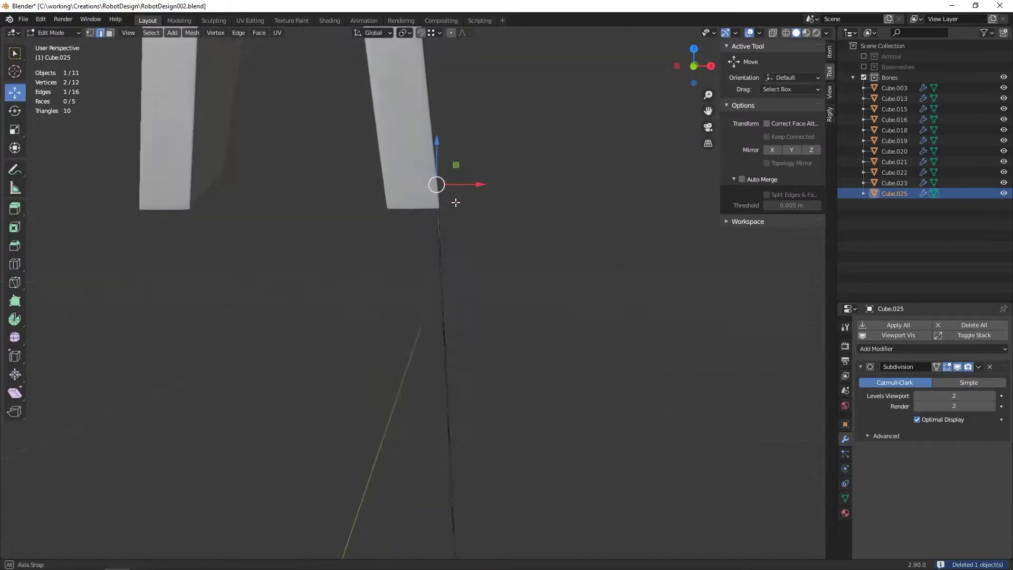
left_click(426, 71)
left_click(496, 151)
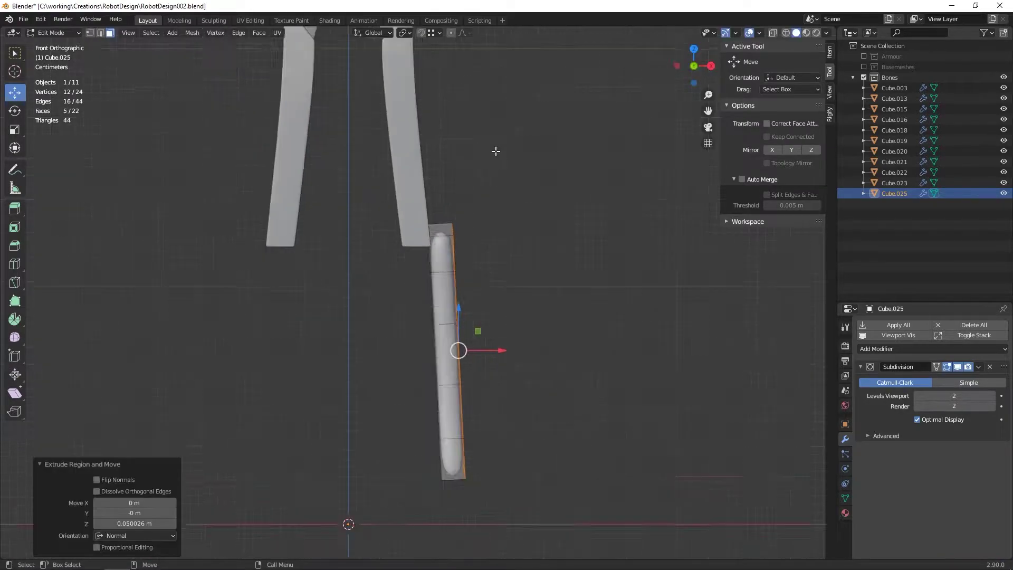
left_click(864, 56)
middle_click_drag(493, 300, 379, 432)
- Move and rotate the strip's bottom face with proportional editing to curve it along the leg
left_click(470, 389)
key("g")
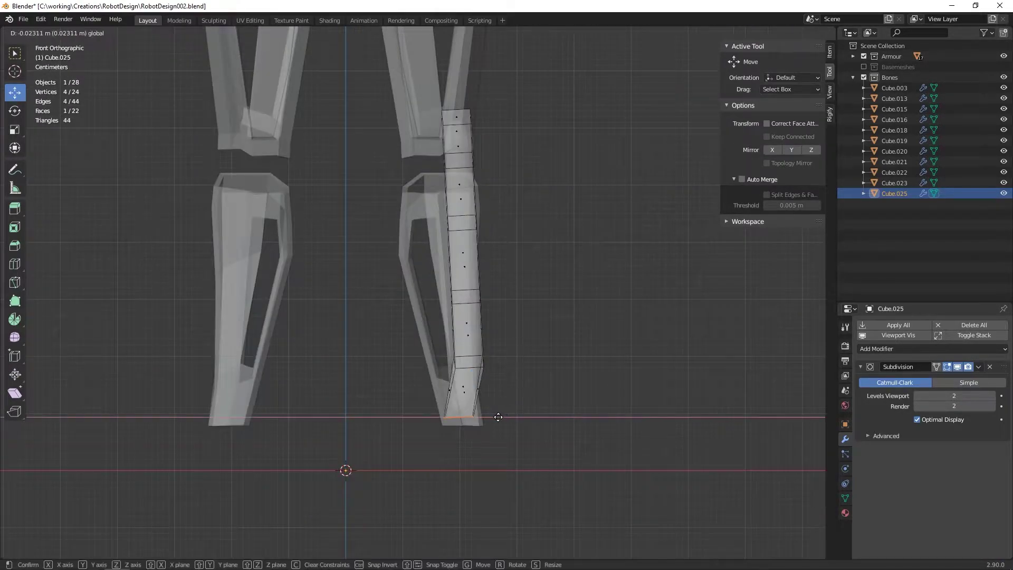
left_click(501, 415)
key("r")
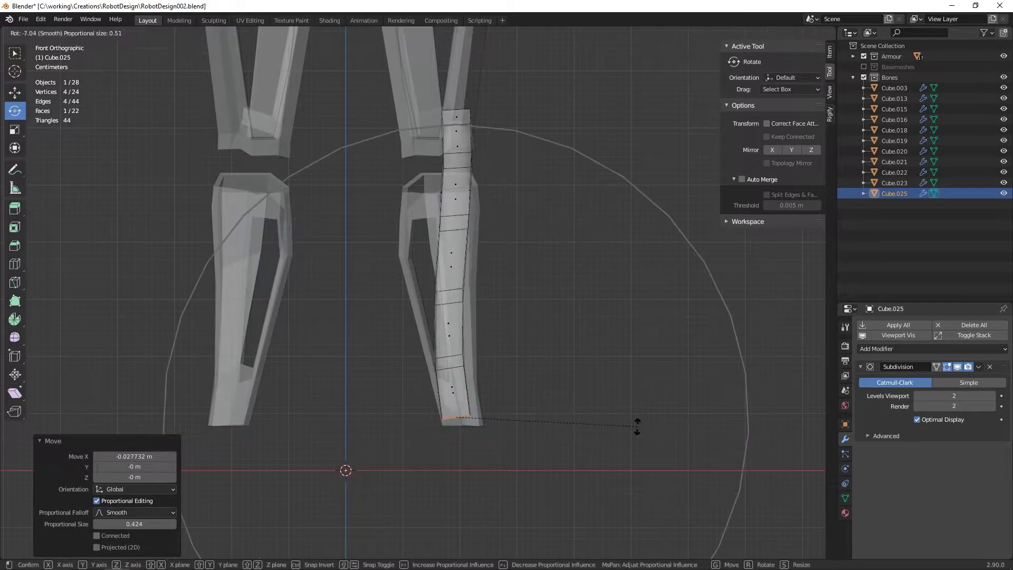
key("o")
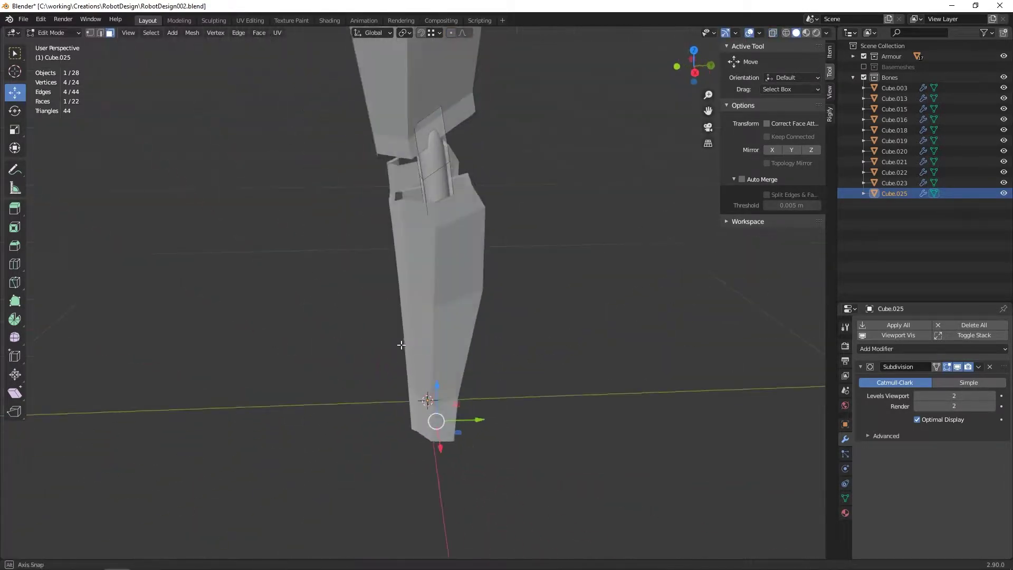
middle_click_drag(510, 380, 516, 226)
left_click(864, 57)
- Extrude the top face along its normals and reposition the top vertices
right_click(451, 187)
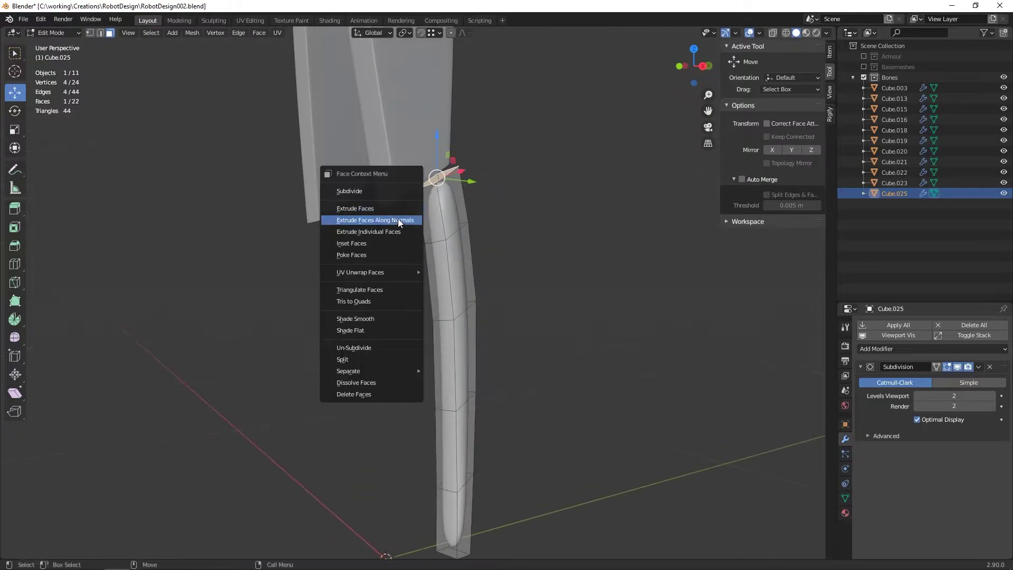
left_click(390, 199)
mouse_move(398, 218)
middle_mouse_down("alt")
mouse_move(480, 179)
mouse_move(508, 215)
middle_mouse_up("alt")
left_click(513, 180)
left_click(542, 160)
middle_click_drag(492, 143, 453, 136, "alt")
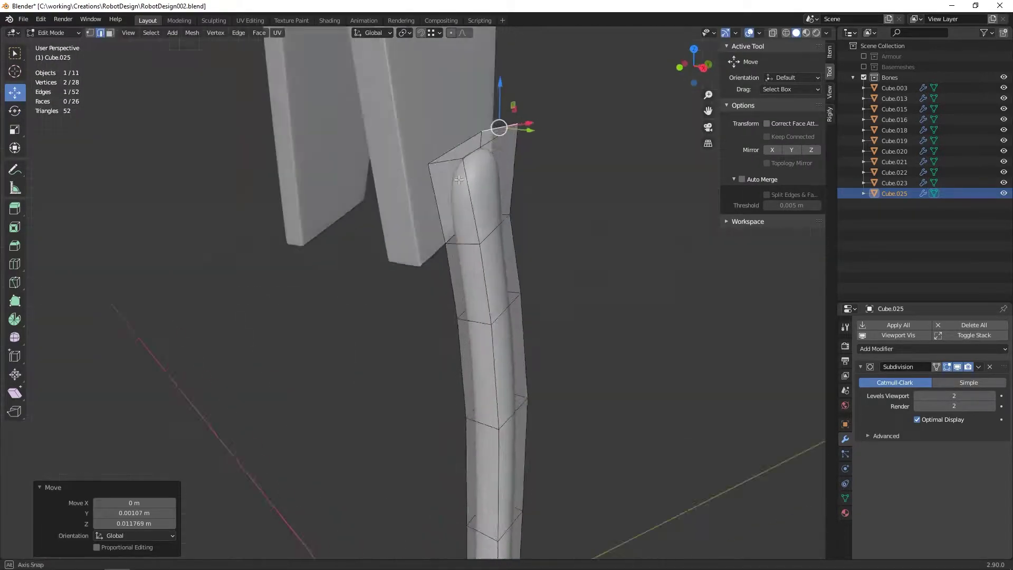
key("g")
left_click(563, 209)
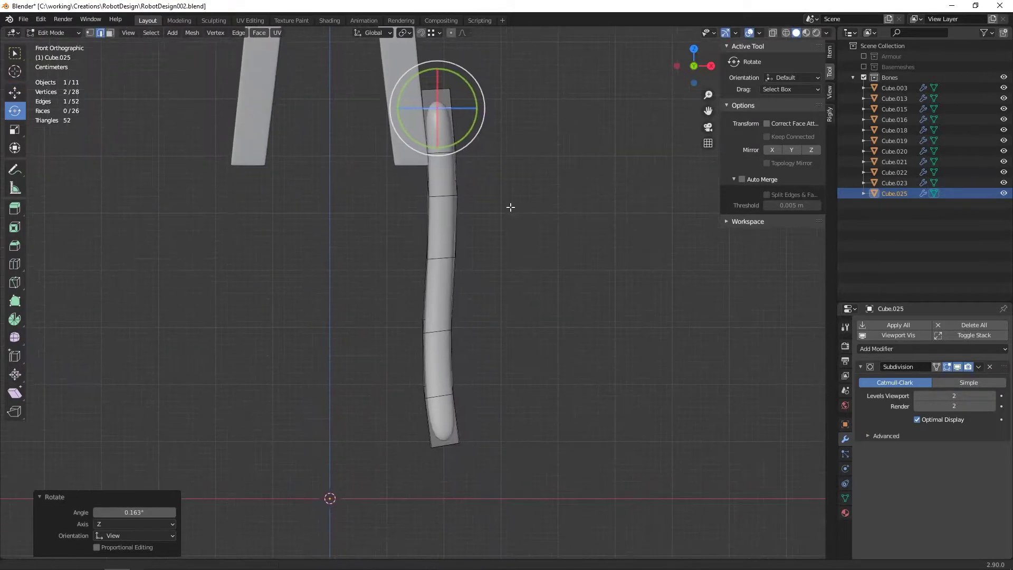
- Nudge the selected column faces slightly backward along the Y axis
mouse_move(511, 208)
middle_mouse_down()
mouse_move(398, 260)
mouse_move(441, 297)
middle_mouse_up()
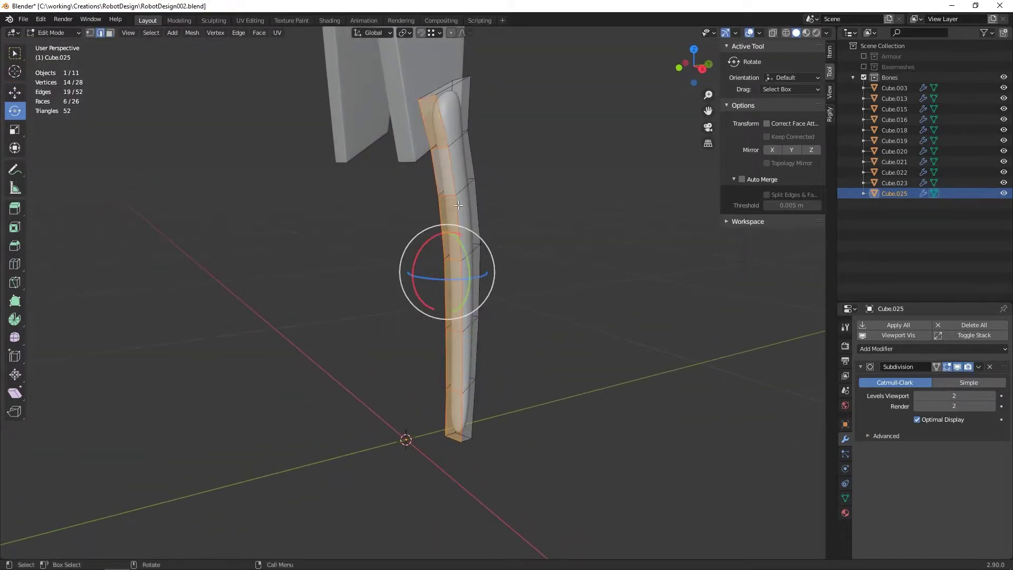
middle_click_drag(458, 205, 455, 270)
key("shift+space")
key("g")
left_click_drag(452, 276, 454, 274)
left_click(471, 268)
middle_click_drag(470, 268, 501, 233)
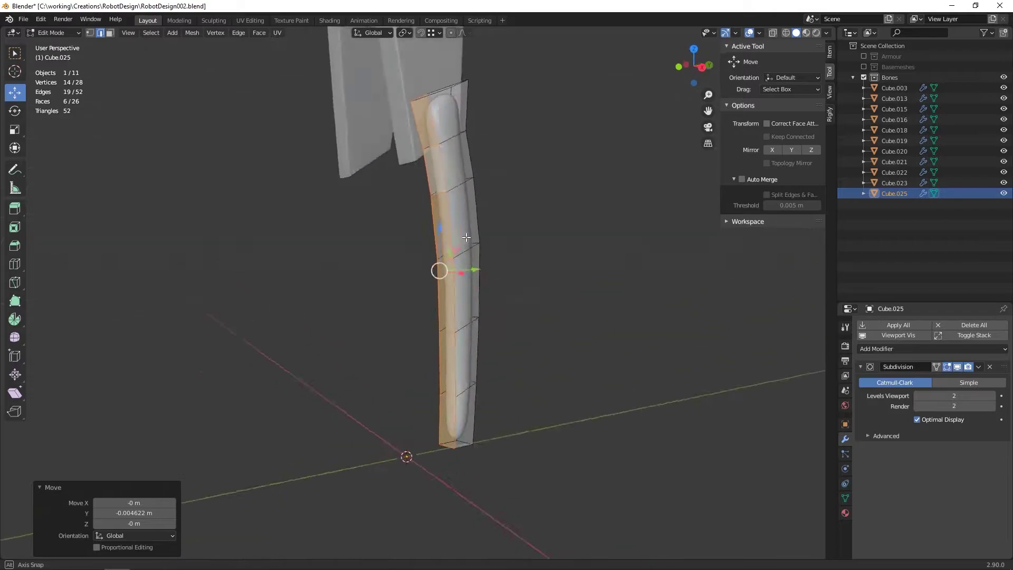
scroll(436, 259, "up", 5)
scroll(436, 259, "up", 3)
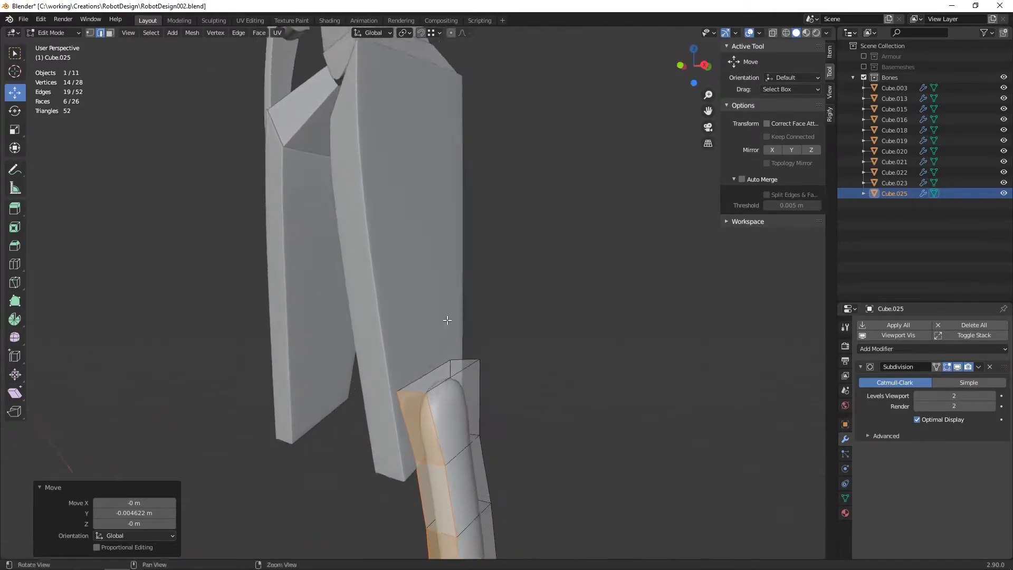
middle_click_drag(436, 259, 528, 317, "alt")
- Select the top corner vertices in X-ray view and move them
key("g")
left_click(572, 364)
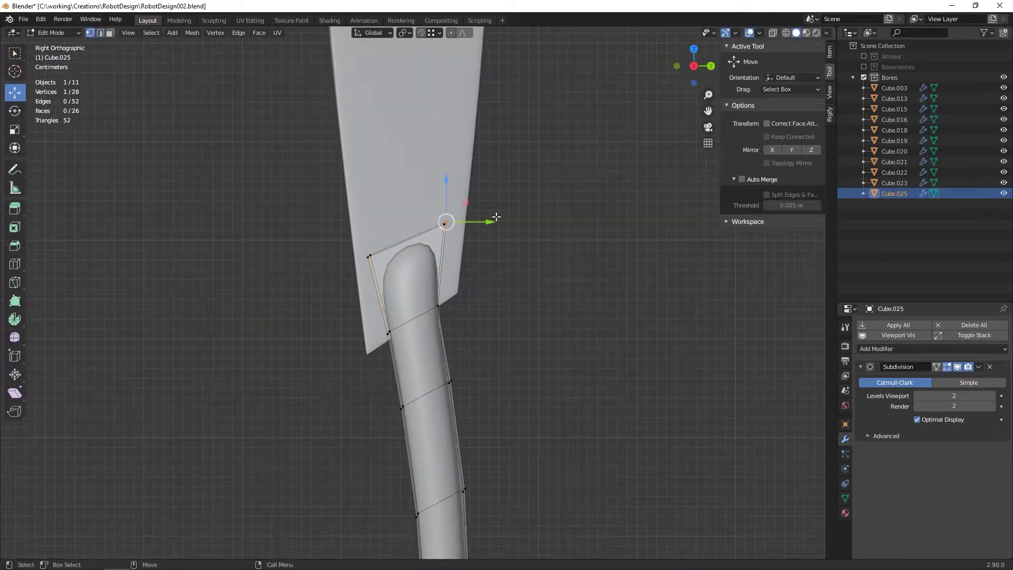
key("alt+z")
left_click_drag(411, 209, 475, 247)
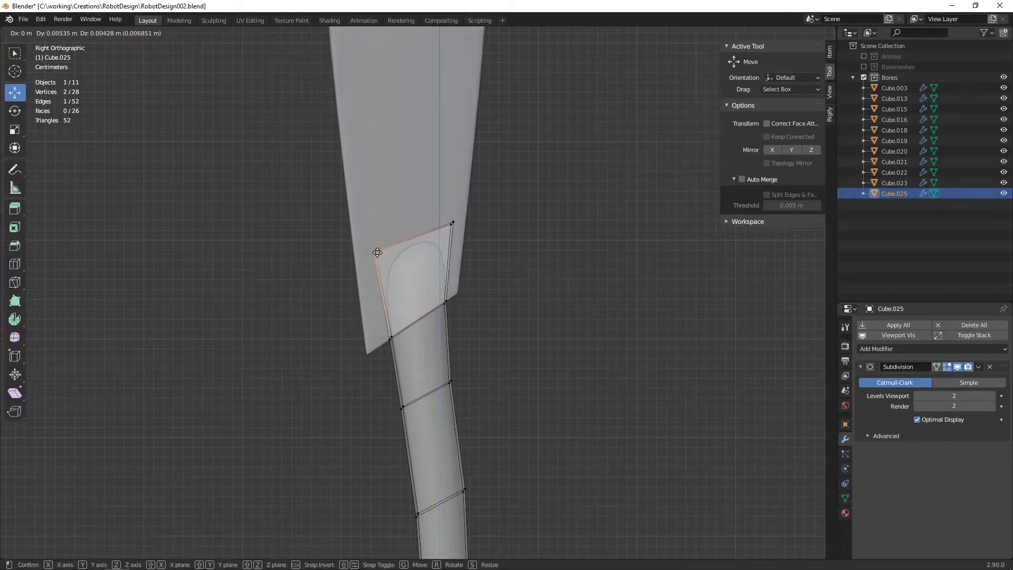
left_click(377, 253)
right_click(399, 262)
middle_click_drag(399, 262, 433, 296)
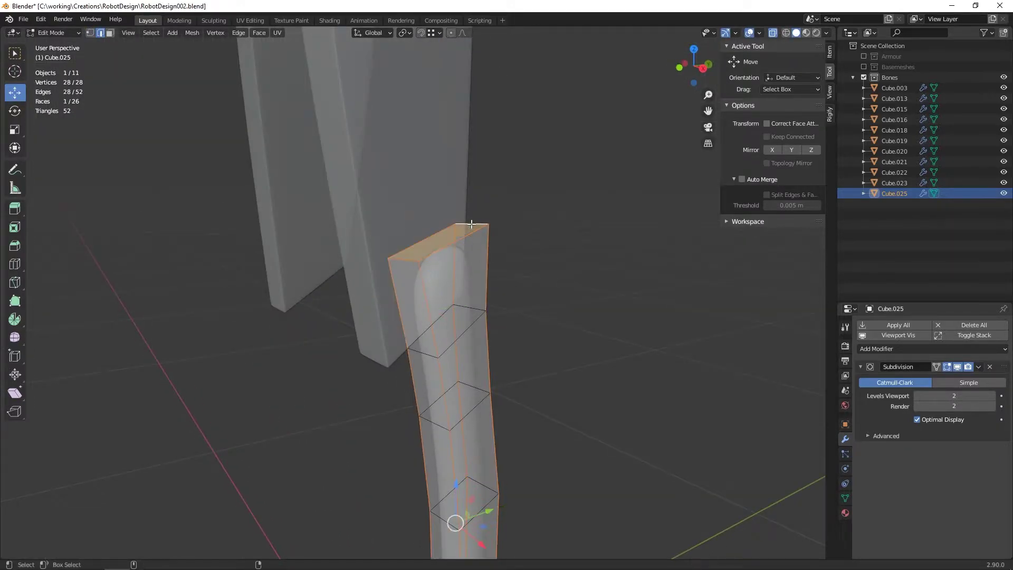
- Bevel the column's selected edges
middle_click_drag(471, 223, 393, 340)
right_click(393, 341)
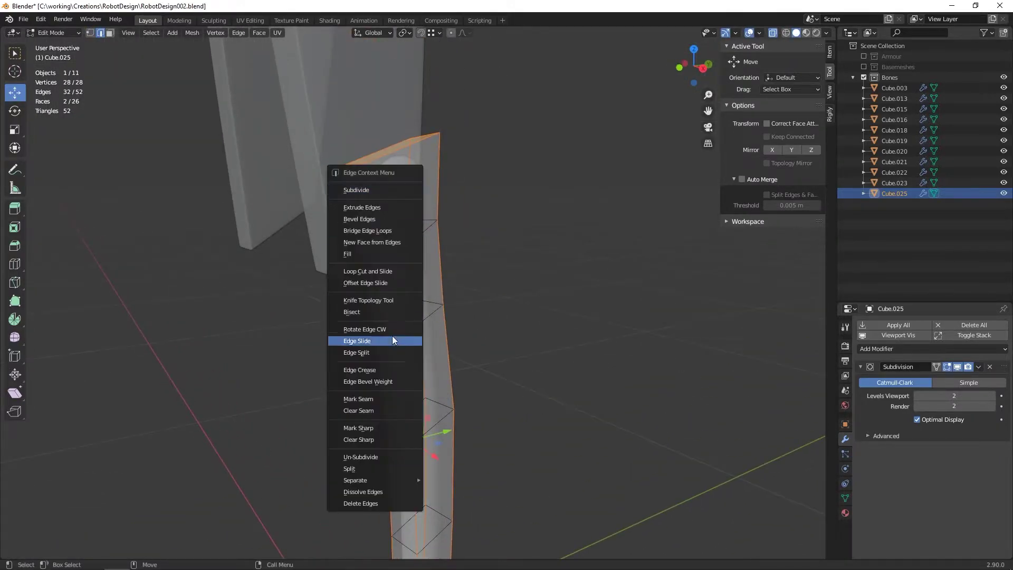
left_click(391, 217)
left_click(389, 213)
- Return to Object Mode and save the blend file
key("Tab")
middle_click_drag(147, 407, 290, 240)
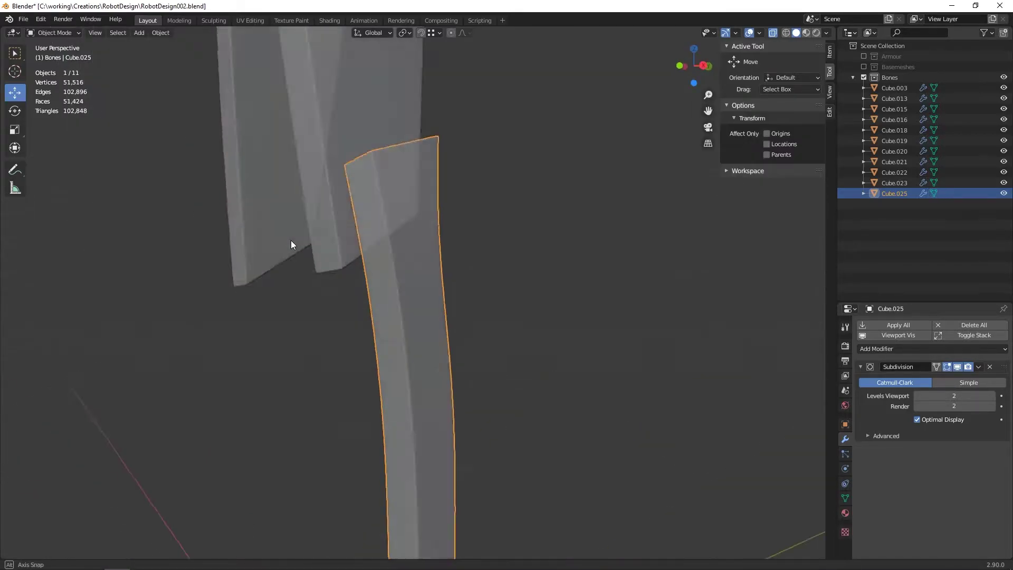
scroll(306, 253, "down", 5)
scroll(338, 269, "up", 3)
key("ctrl+s")
scroll(364, 298, "up", 3)
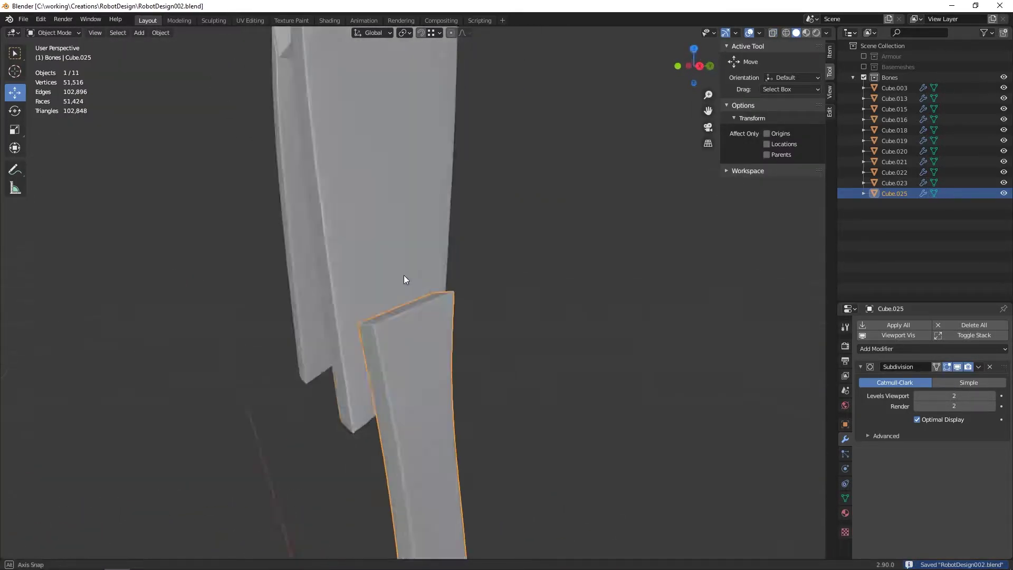
- Move the column's top corner vertices down in the side view
key("Tab")
key("KP_3")
left_click_drag(381, 286, 384, 338)
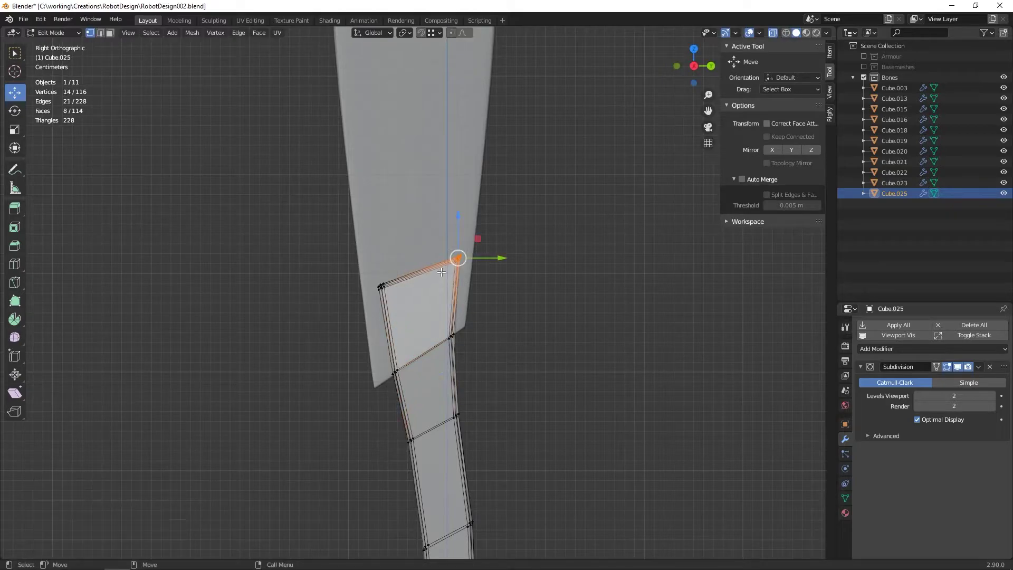
mouse_move(441, 271)
middle_mouse_down()
mouse_move(422, 280)
mouse_move(464, 295)
middle_mouse_up()
key("Tab")
- Edge-slide the column's loop and separate a face strip into Cube.024
key("Tab")
right_click(474, 304)
left_click(474, 304)
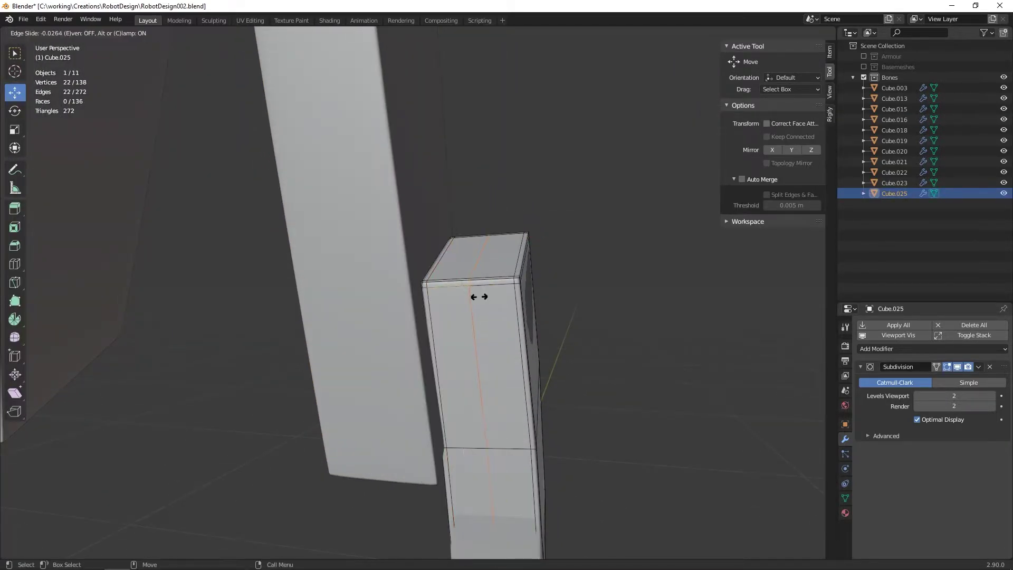
left_click(469, 317, "alt")
mouse_move(469, 317)
middle_mouse_down()
mouse_move(394, 356)
mouse_move(411, 290)
middle_mouse_up()
right_click(412, 289)
left_click(554, 499)
key("Tab")
key("Tab")
- Move the panel's outer edge along the X axis in front view
middle_click_drag(446, 242, 436, 257)
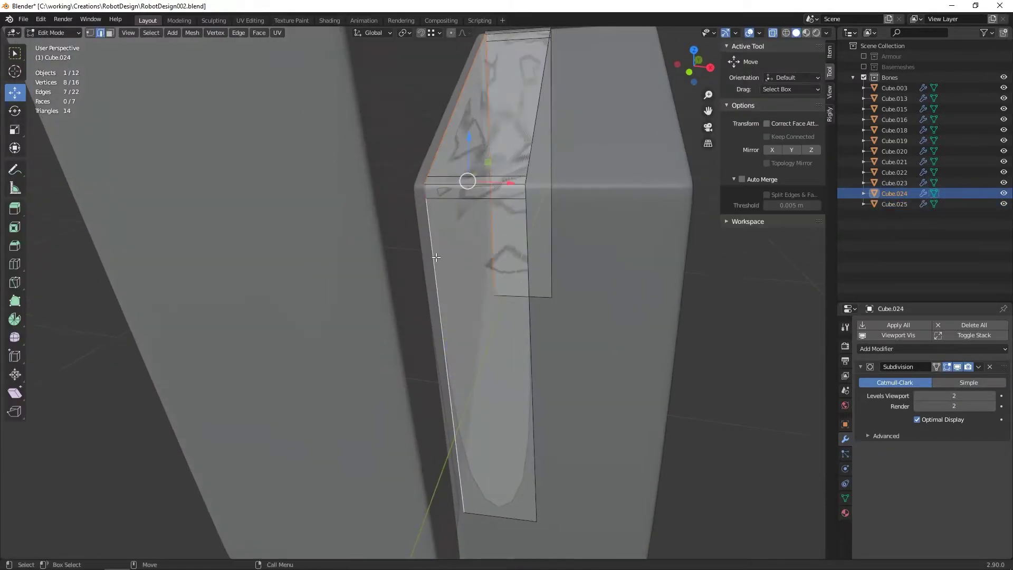
key("KP_1")
key("g")
key("x")
left_click(461, 289)
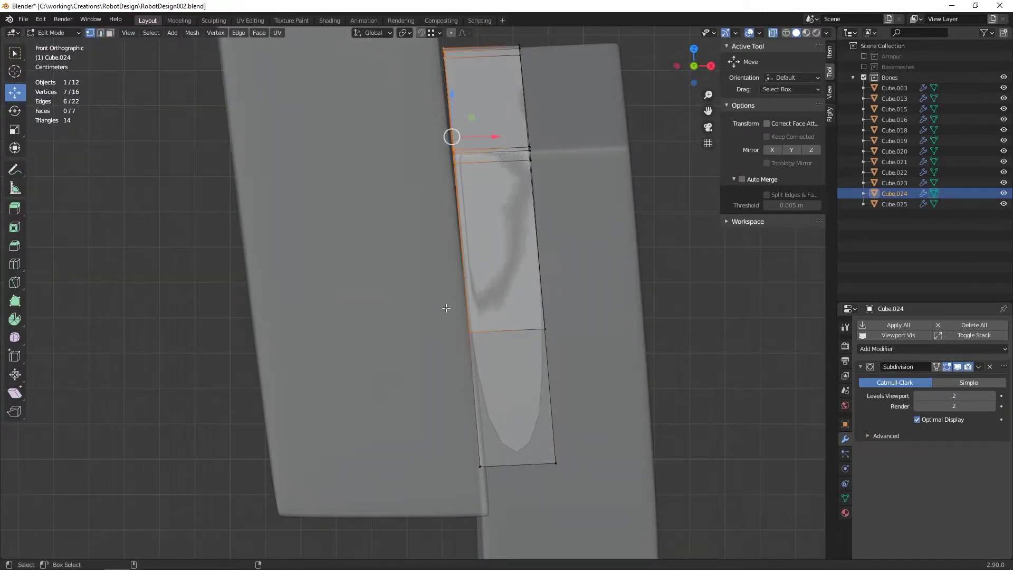
left_click(526, 467)
mouse_move(526, 468)
middle_mouse_down()
mouse_move(384, 434)
mouse_move(403, 228)
middle_mouse_up()
- Extrude the panel faces along their normals and reposition one set of corner vertices
key("alt+a")
key("alt+e")
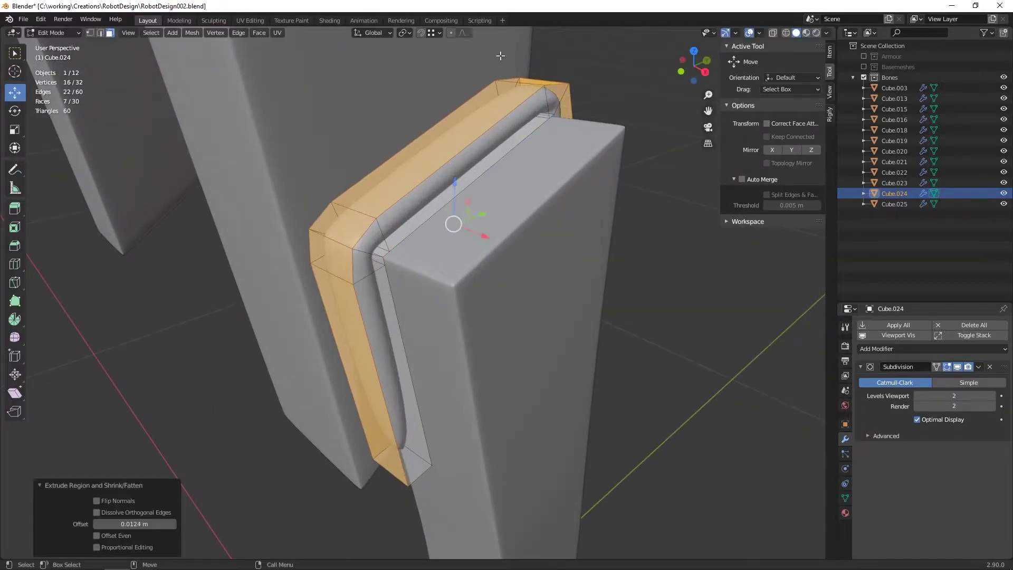
key("KP_3")
key("alt+z")
left_click_drag(620, 165, 615, 167)
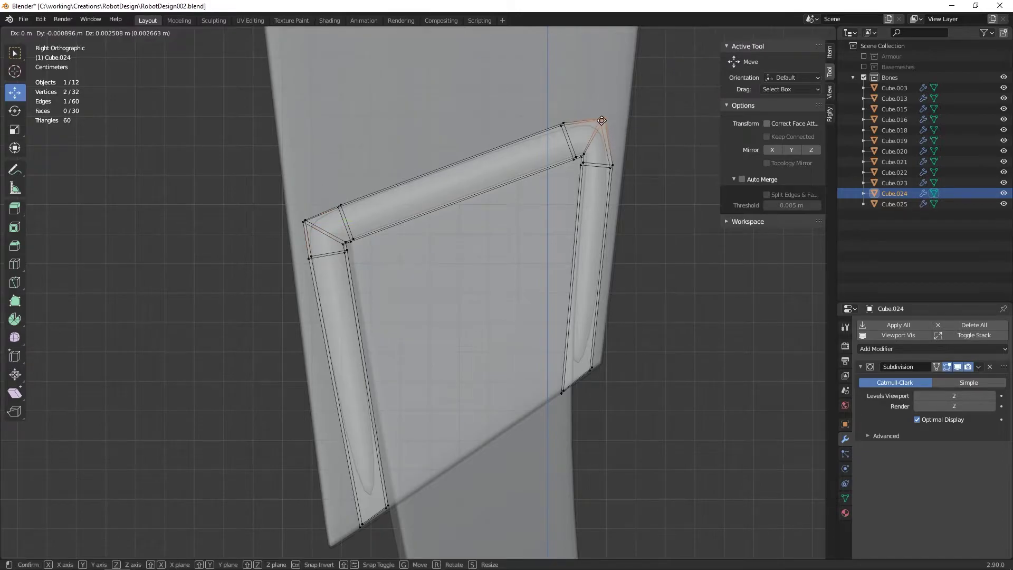
middle_click_drag(627, 125, 580, 158)
key("KP_3")
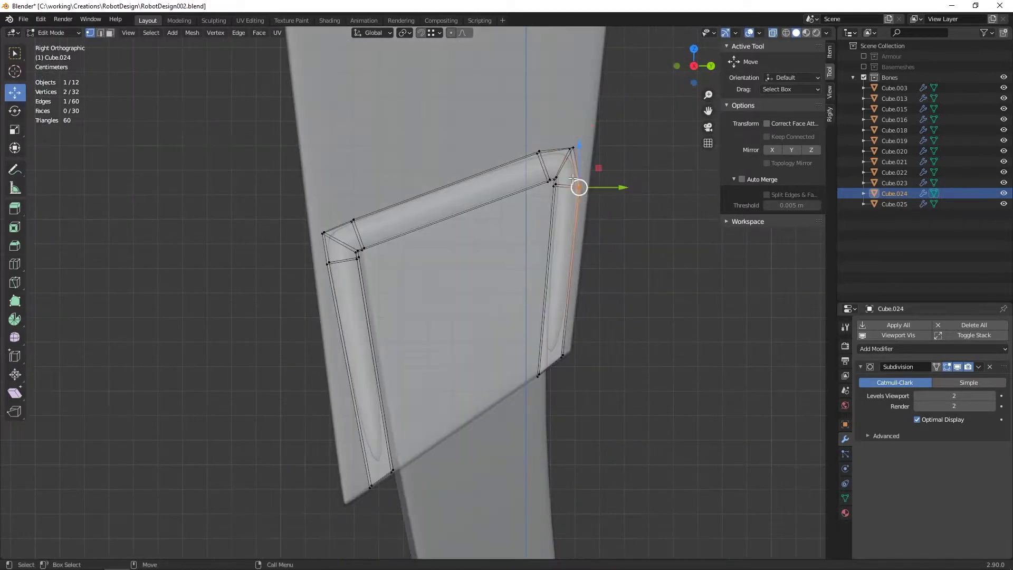
scroll(528, 185, "up", 3)
left_click_drag(483, 216, 486, 213)
left_click_drag(504, 156, 501, 164)
key("alt+z")
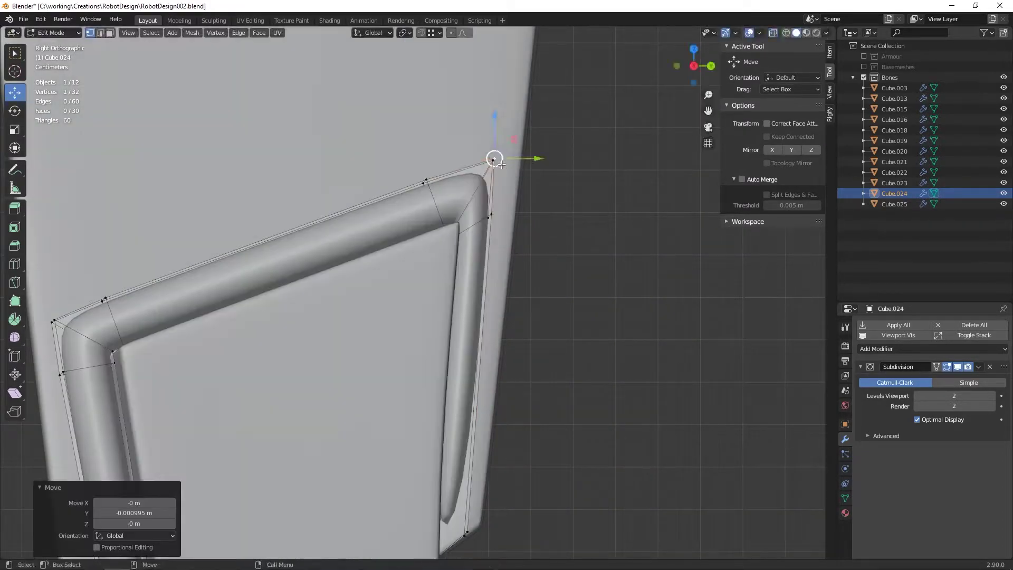
- Reposition the panel's other corner vertices using see-through display
scroll(425, 183, "up", 2)
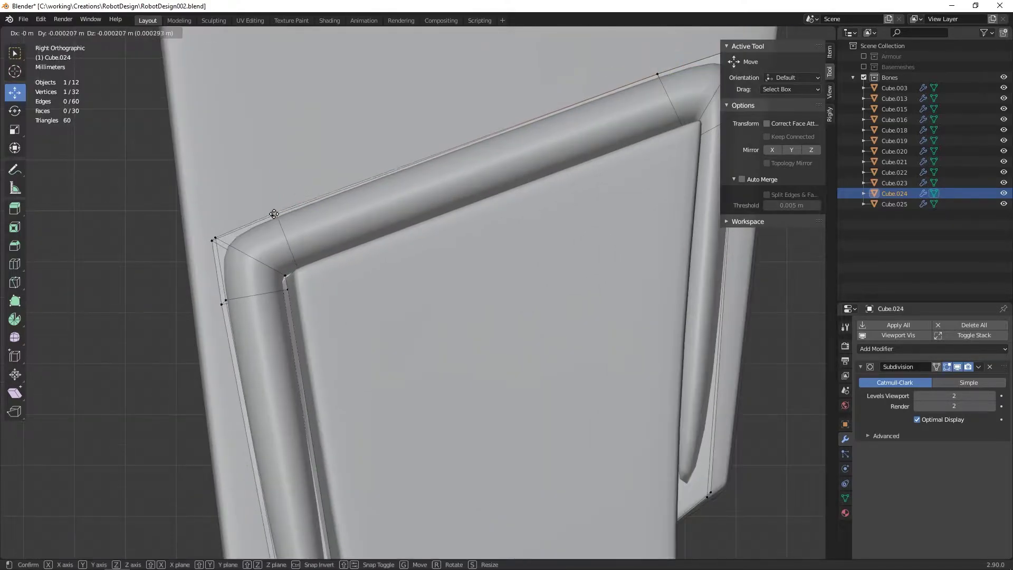
key("alt+z")
scroll(238, 280, "down", 2)
left_click_drag(265, 244, 292, 265)
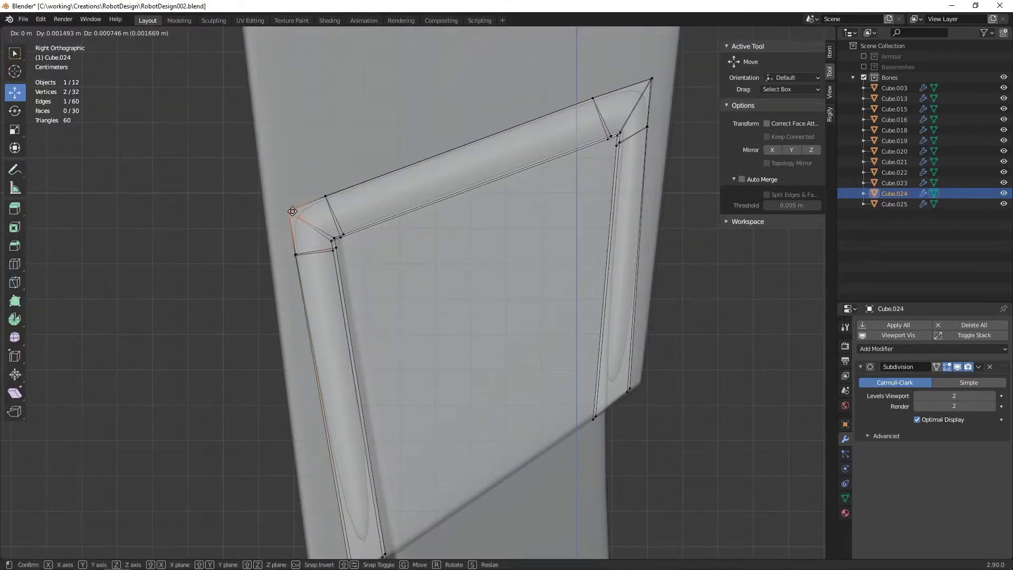
left_click(293, 211)
key("alt+z")
mouse_move(292, 211)
middle_mouse_down()
mouse_move(485, 98)
mouse_move(594, 220)
mouse_move(417, 257)
middle_mouse_up()
- Add two support loops near the panel edges
key("ctrl+r")
left_click(491, 253)
middle_click_drag(491, 253, 420, 294)
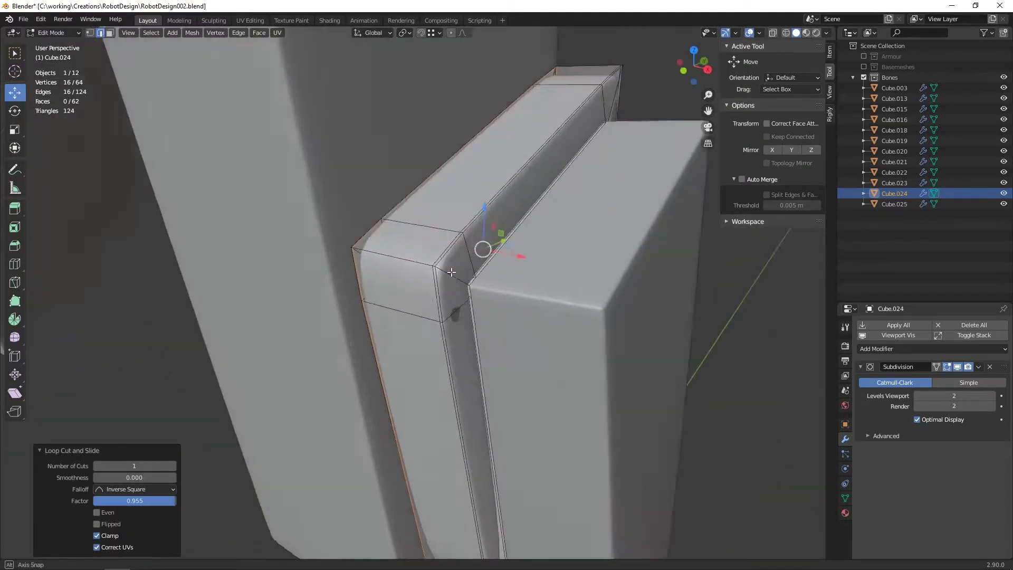
key("ctrl+r")
left_click(475, 437)
middle_click_drag(475, 437, 452, 208)
right_click(452, 208)
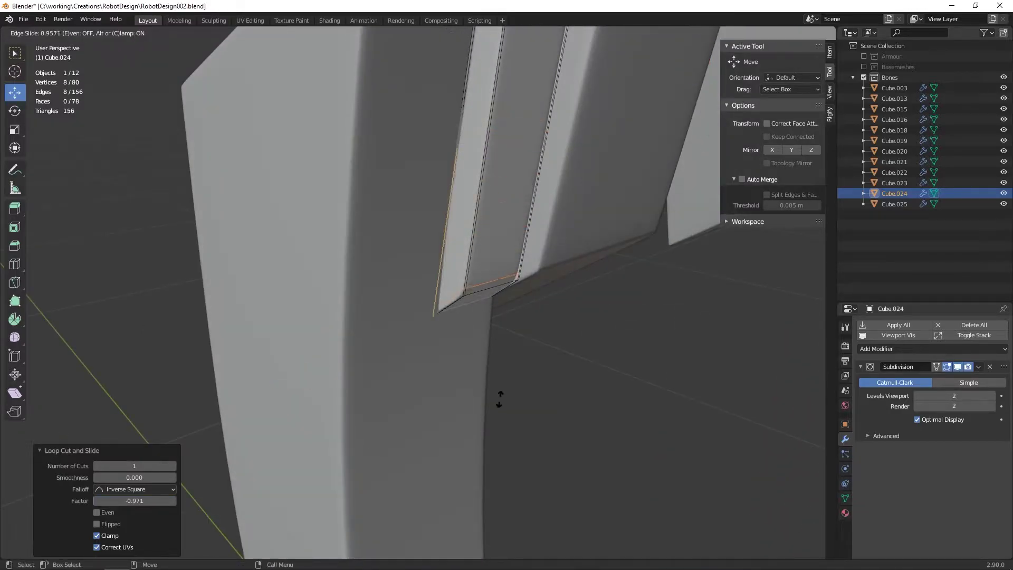
mouse_move(502, 398)
middle_mouse_down()
mouse_move(528, 272)
mouse_move(588, 321)
mouse_move(492, 279)
middle_mouse_up()
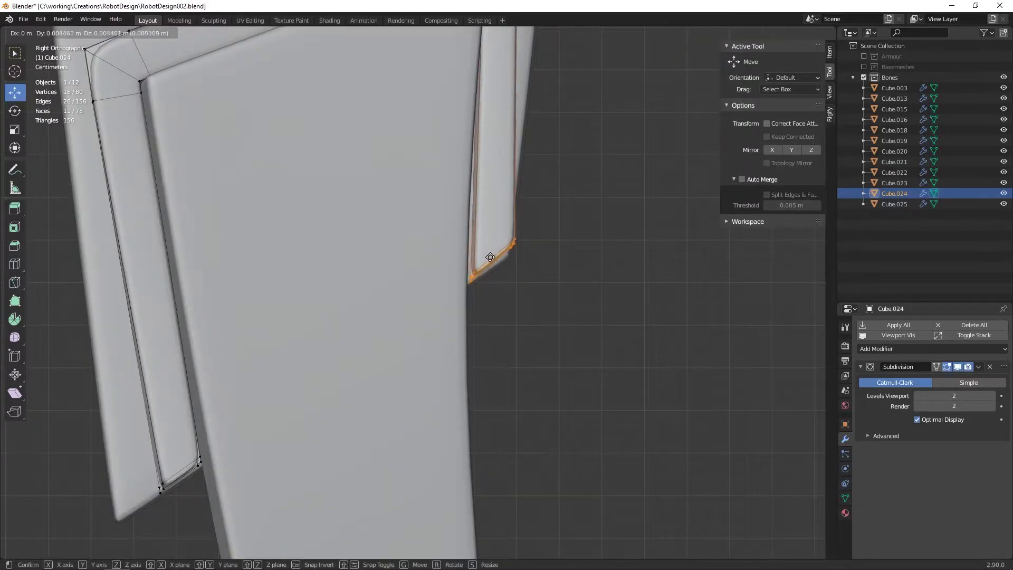
- Move a selected edge loop to tighten the leg frame corner
left_click(490, 257)
scroll(491, 257, "down", 3)
scroll(526, 253, "up", 3)
left_click(514, 211, "alt")
key("g")
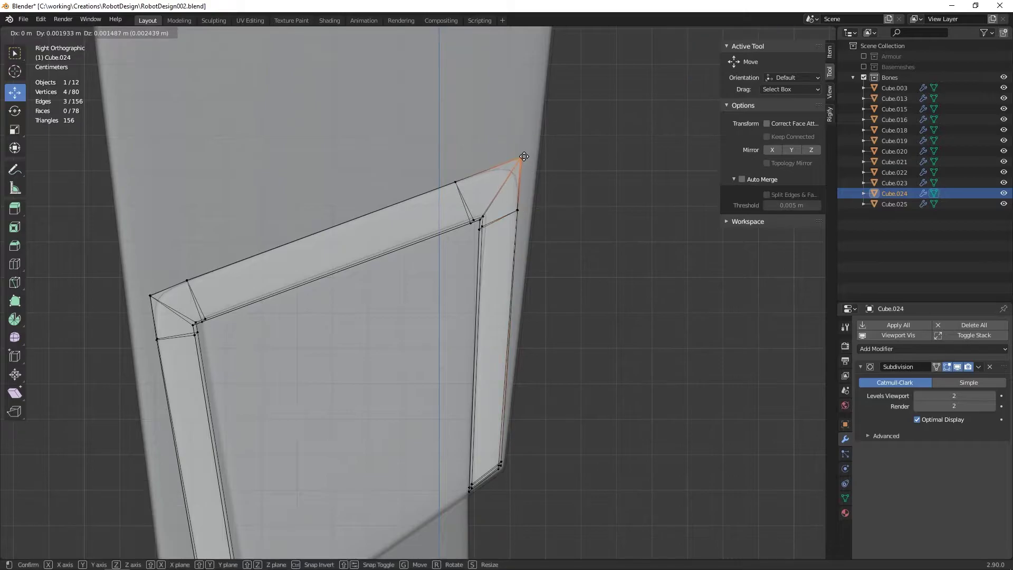
left_click(523, 156)
scroll(524, 157, "down", 3)
scroll(457, 243, "up", 3)
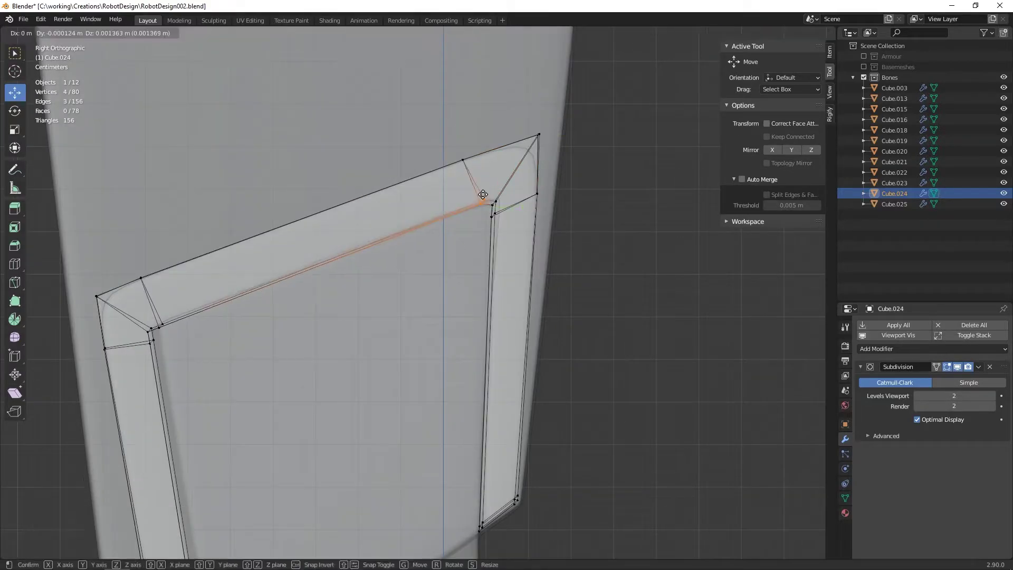
scroll(502, 212, "up", 3)
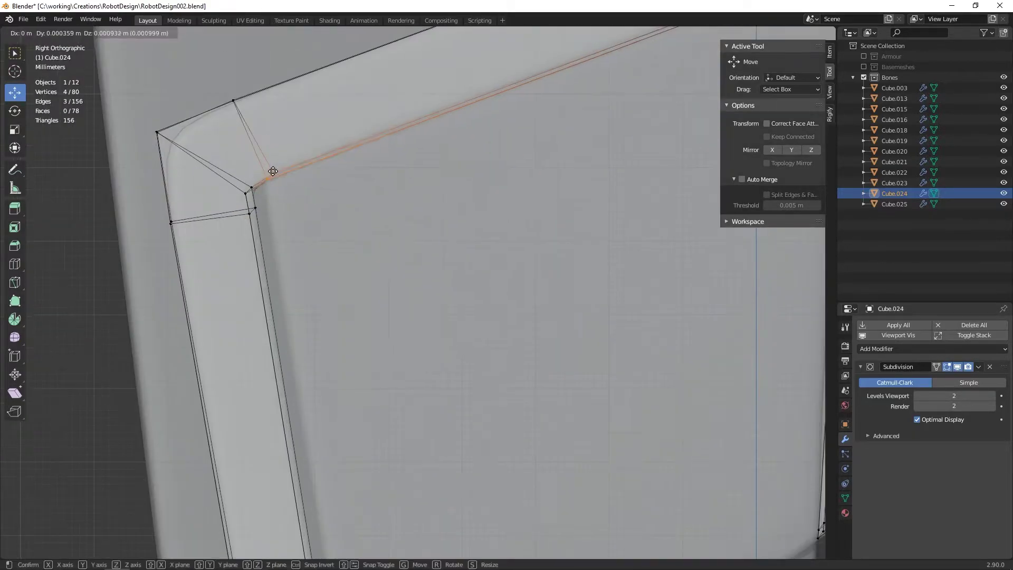
scroll(242, 208, "down", 3)
middle_click_drag(362, 256, 422, 248)
scroll(433, 251, "up", 3)
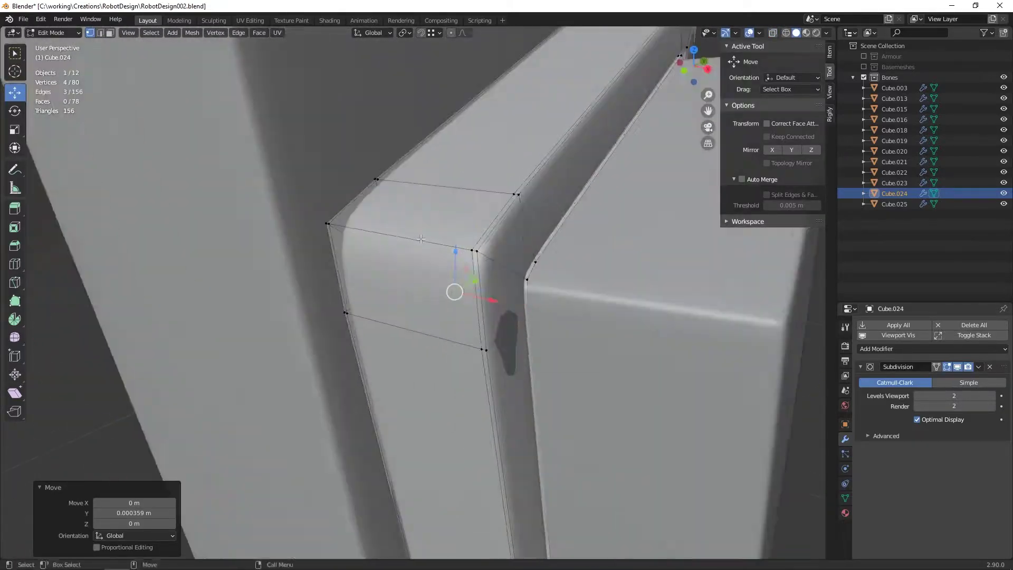
left_click(437, 251)
- Add a support loop cut along the frame, slid to factor 0.848
key("ctrl+r")
left_click_drag(437, 252, 452, 254)
key("alt+z")
mouse_move(452, 255)
middle_mouse_down()
mouse_move(502, 271)
mouse_move(474, 238)
middle_mouse_up()
scroll(502, 271, "down", 3)
key("alt+z")
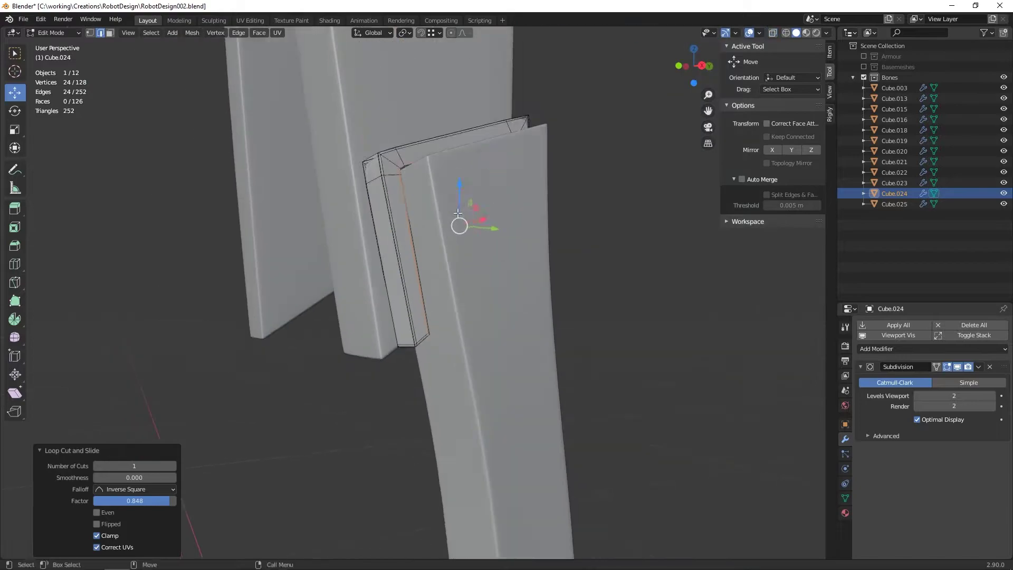
- Join the leg pieces into the single object Cube.024 in Object Mode
key("Tab")
scroll(502, 206, "down", 4)
left_click(429, 265, "shift")
right_click(428, 265)
left_click(428, 265)
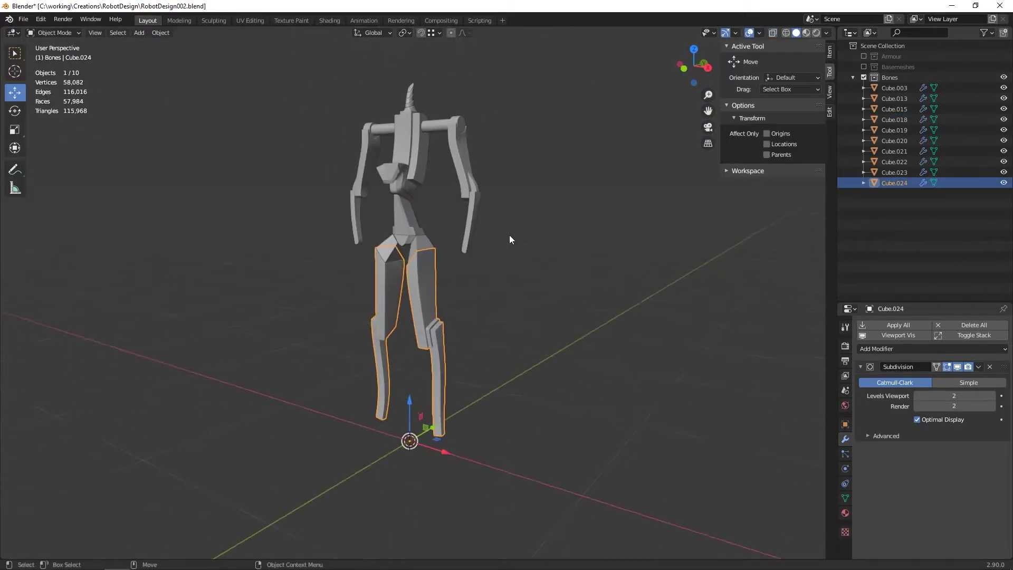
- Save the file, show the Armour collection, and select the pelvis piece HumanBase.001
key("ctrl+s")
middle_click_drag(478, 221, 539, 246)
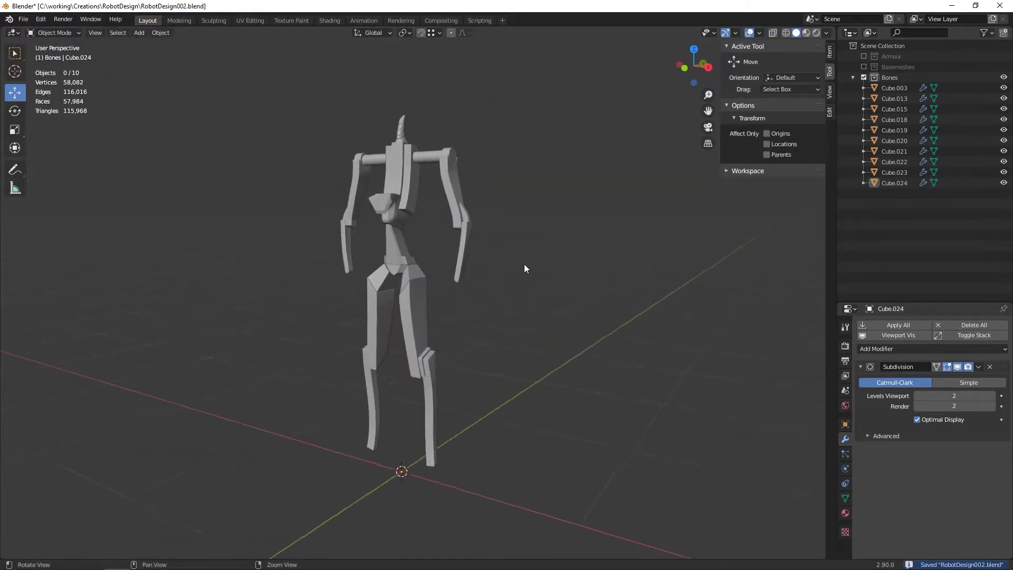
left_click(863, 56)
scroll(485, 209, "up", 4)
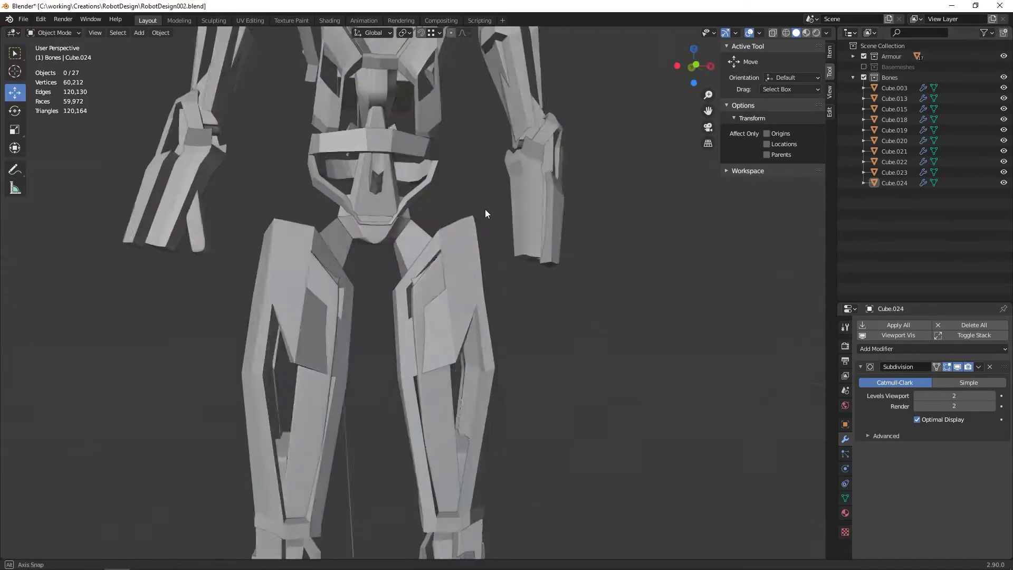
middle_click_drag(485, 208, 464, 207)
left_click(450, 207)
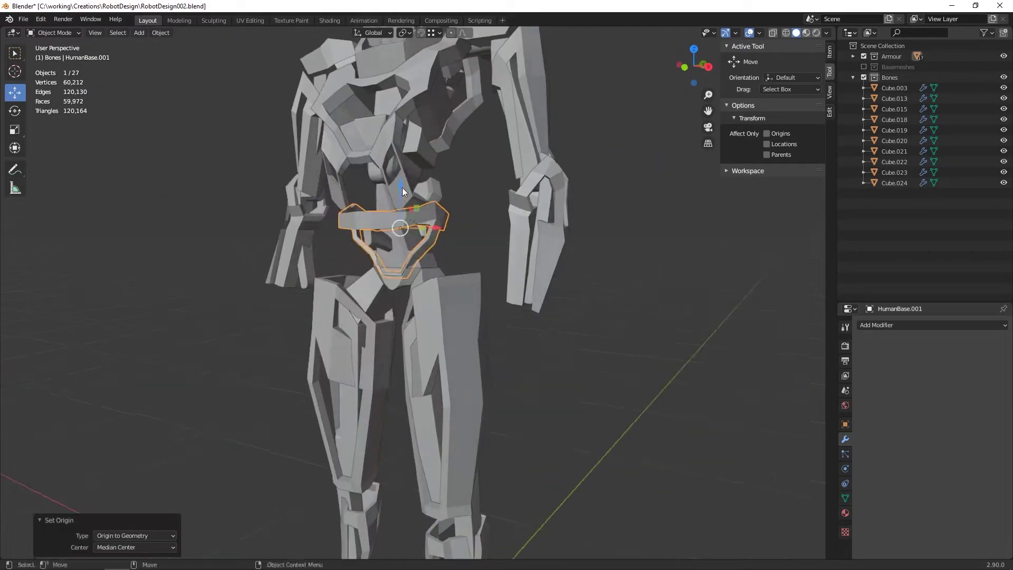
scroll(402, 187, "up", 3)
- Position the pelvis piece at the hips with moves along Z and Y
key("g")
key("z")
left_click(419, 238)
middle_click_drag(419, 237, 403, 198)
key("g")
key("z")
key("y")
left_click(391, 236)
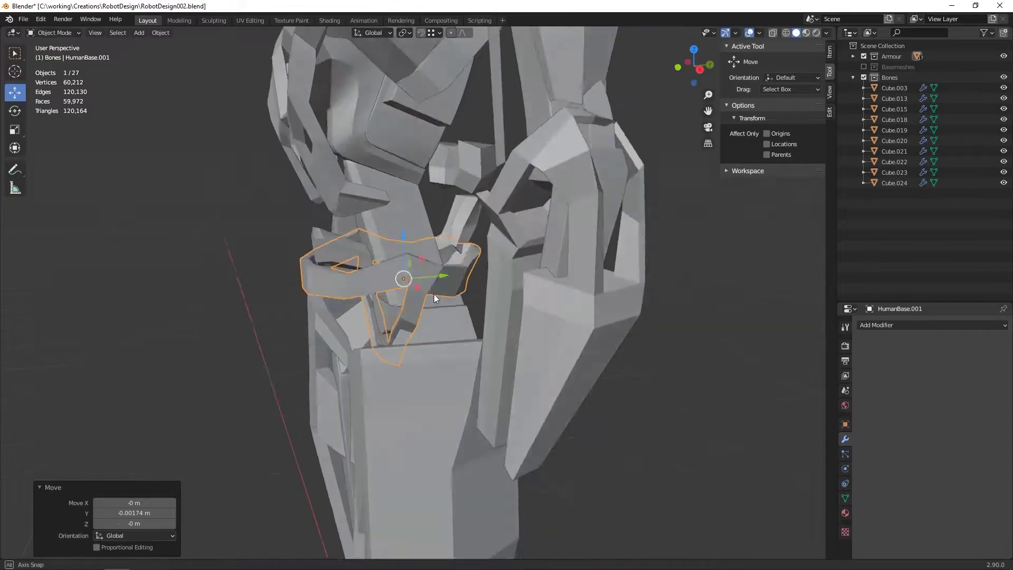
mouse_move(434, 294)
middle_mouse_down()
mouse_move(492, 258)
mouse_move(460, 271)
mouse_move(640, 267)
middle_mouse_up()
key("g")
key("y")
left_click(479, 282)
- In Edit Mode, select the lower strip of faces and shift it a small distance along Y
key("Tab")
scroll(376, 376, "up", 3)
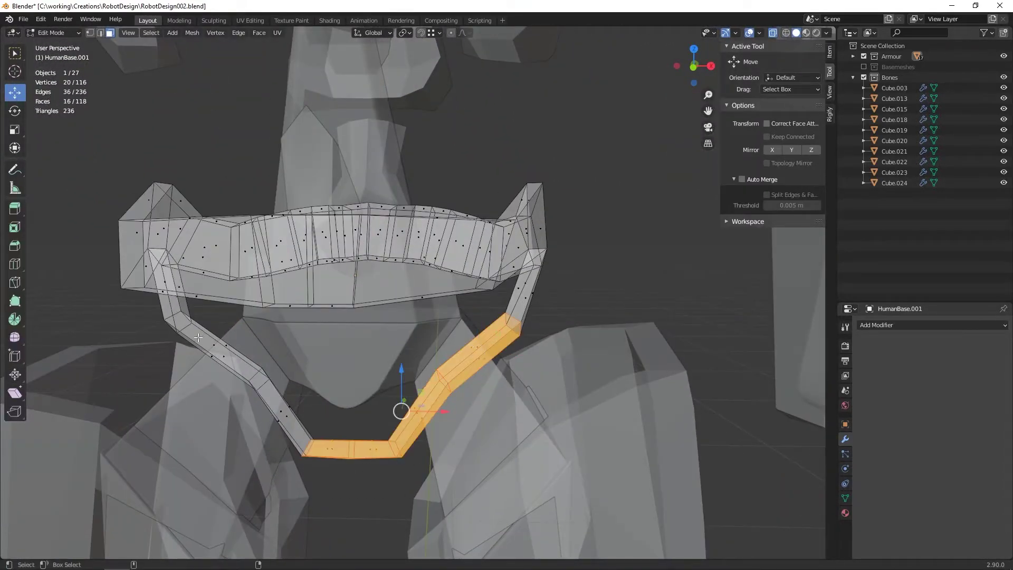
left_click(198, 337, "alt+shift")
mouse_move(199, 337)
middle_mouse_down()
mouse_move(369, 317)
mouse_move(410, 357)
mouse_move(437, 422)
middle_mouse_up()
key("alt+z")
key("g")
key("y")
left_click(370, 317)
key("g")
key("y")
left_click(437, 422)
key("alt+z")
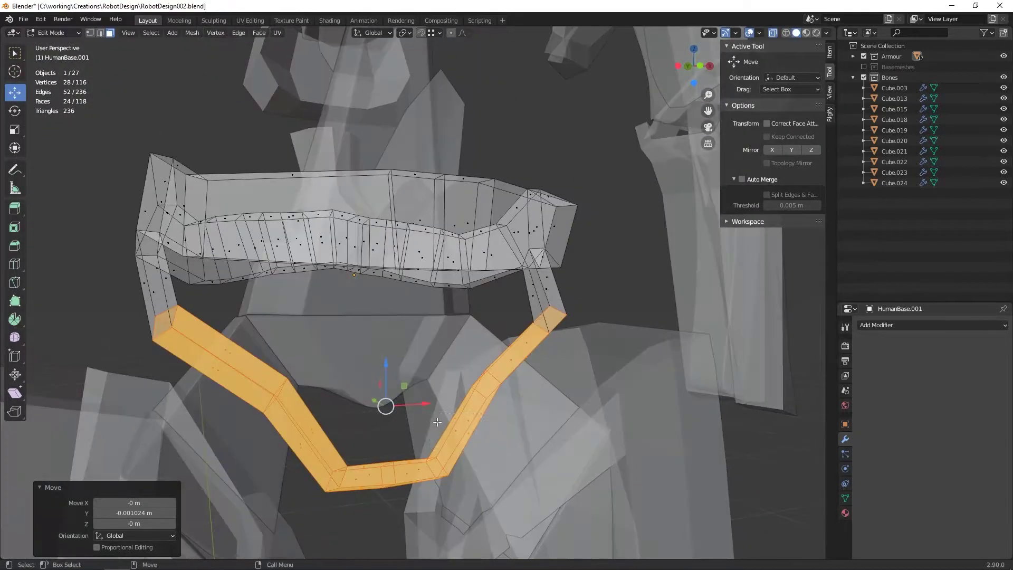
key("alt+z")
- Add more lower-strip faces to the selection and tilt them
middle_click_drag(307, 427, 364, 445)
left_click(337, 435, "alt+shift")
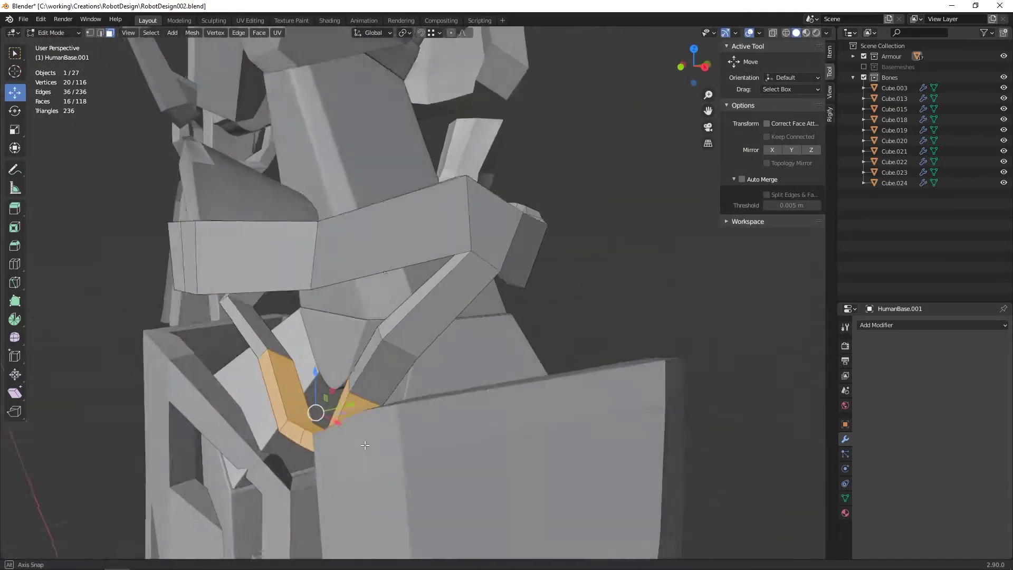
left_click(285, 394)
mouse_move(285, 395)
middle_mouse_down()
mouse_move(385, 396)
mouse_move(388, 405)
mouse_move(425, 373)
mouse_move(344, 379)
mouse_move(391, 292)
mouse_move(528, 424)
middle_mouse_up()
- Select the front band faces and shift them along Y and slightly down
key("alt+z")
left_click_drag(227, 169, 465, 475)
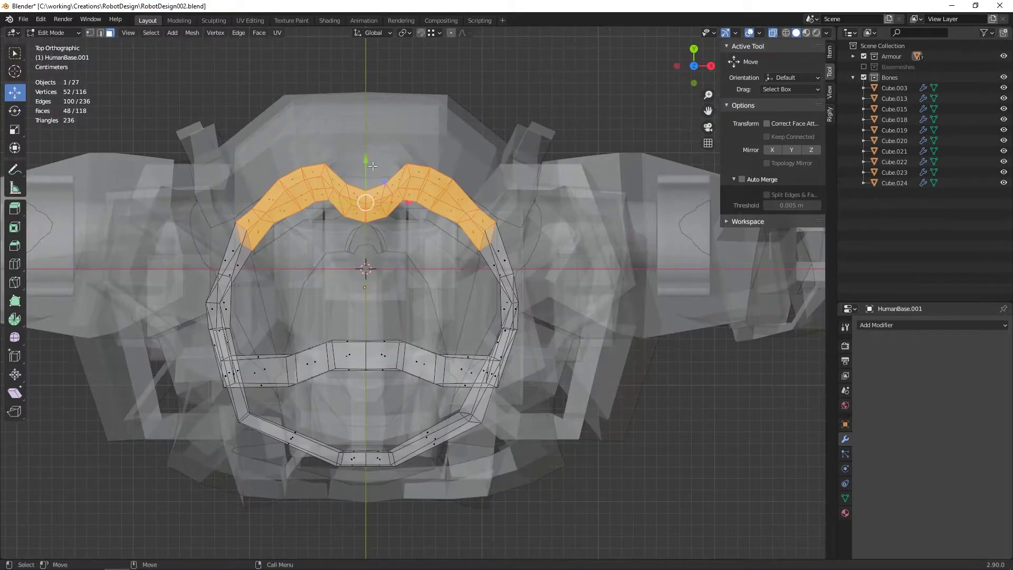
middle_click_drag(464, 475, 369, 211)
key("g")
key("y")
key("alt+z")
middle_click_drag(316, 107, 551, 214)
left_click_drag(551, 214, 552, 210)
left_click(596, 229)
mouse_move(595, 228)
middle_mouse_down()
mouse_move(554, 274)
mouse_move(614, 275)
mouse_move(559, 274)
mouse_move(564, 259)
mouse_move(584, 267)
middle_mouse_up()
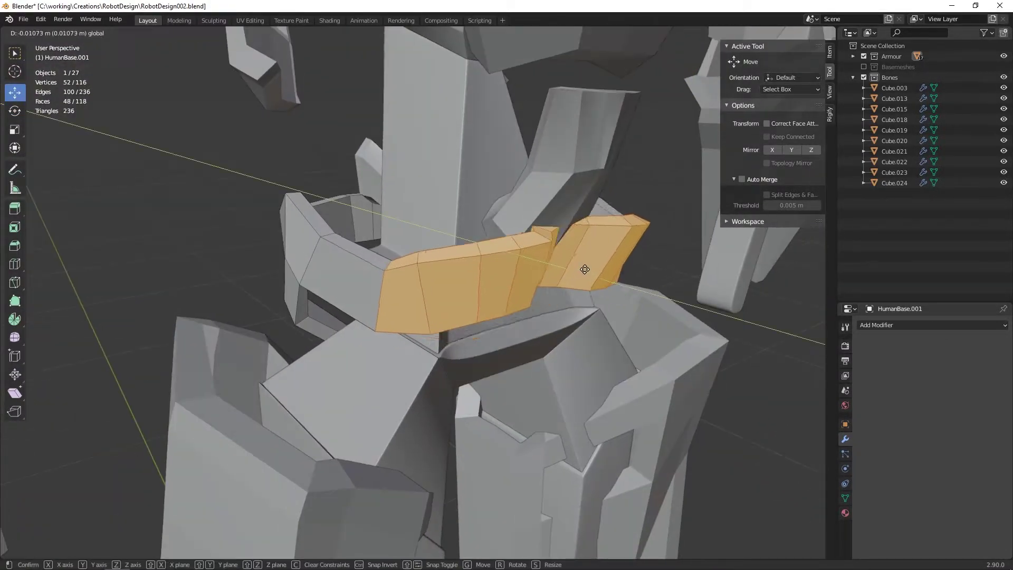
left_click_drag(584, 266, 580, 263)
mouse_move(580, 263)
middle_mouse_down()
mouse_move(527, 221)
mouse_move(536, 244)
mouse_move(506, 197)
mouse_move(536, 235)
mouse_move(563, 245)
mouse_move(552, 223)
middle_mouse_up()
left_click_drag(551, 223, 549, 220)
mouse_move(549, 220)
middle_mouse_down()
mouse_move(539, 219)
mouse_move(523, 253)
mouse_move(538, 316)
middle_mouse_up()
- Extrude two selected front faces outward twice
left_click(539, 218)
key("e")
left_click(526, 264)
left_click_drag(516, 253, 545, 259)
right_click(527, 285)
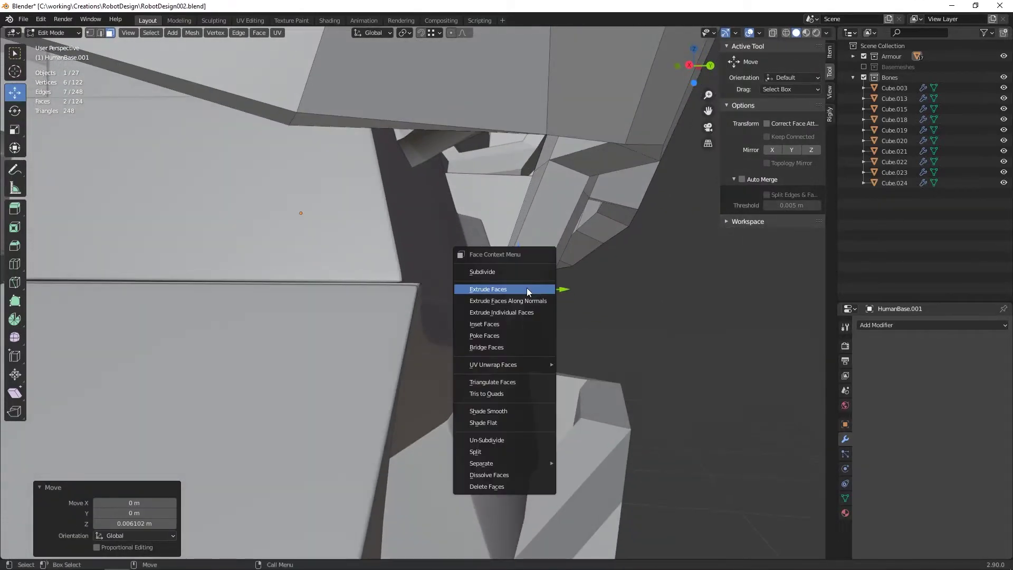
left_click(527, 290)
mouse_move(527, 289)
middle_mouse_down()
mouse_move(474, 298)
mouse_move(498, 290)
mouse_move(515, 343)
mouse_move(483, 316)
mouse_move(471, 366)
mouse_move(491, 327)
mouse_move(506, 336)
mouse_move(501, 299)
middle_mouse_up()
- Move an edge of the extrusion vertically, undo a trial mirror, and switch to top view
key("2")
left_click(473, 298)
key("g")
key("z")
key("1")
left_click(471, 365)
key("a")
key("ctrl+z")
key("grave")
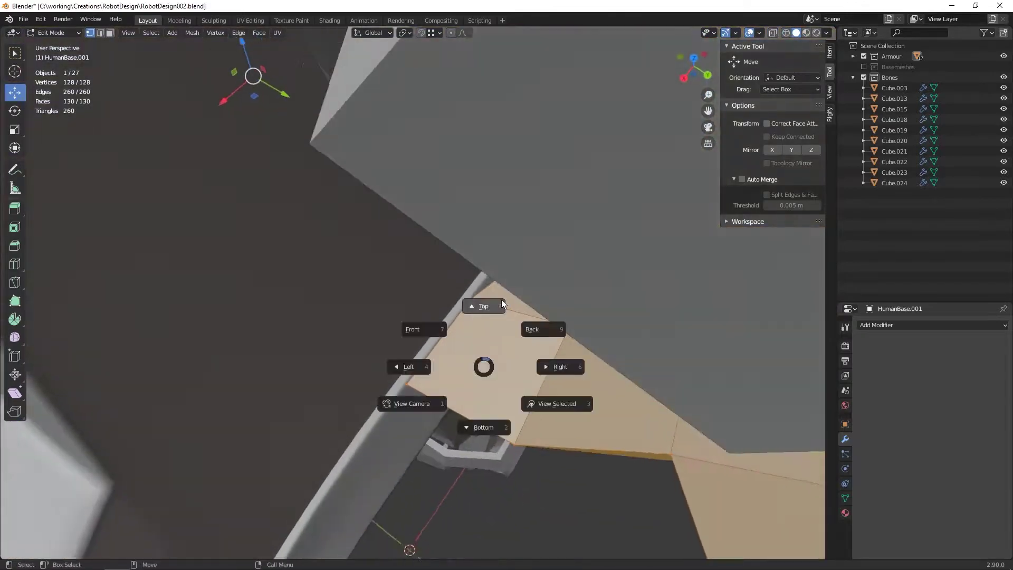
left_click(501, 299)
- Set the origin to the 3D cursor and nudge stray vertices of the frame into line
left_click(441, 228)
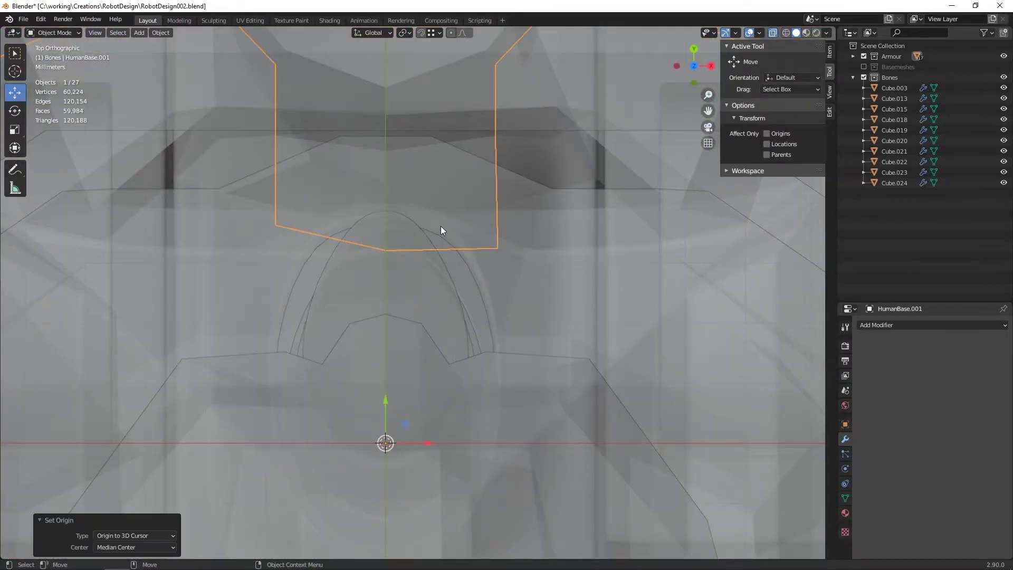
key("Tab")
middle_click_drag(441, 275, 528, 253)
key("alt+a")
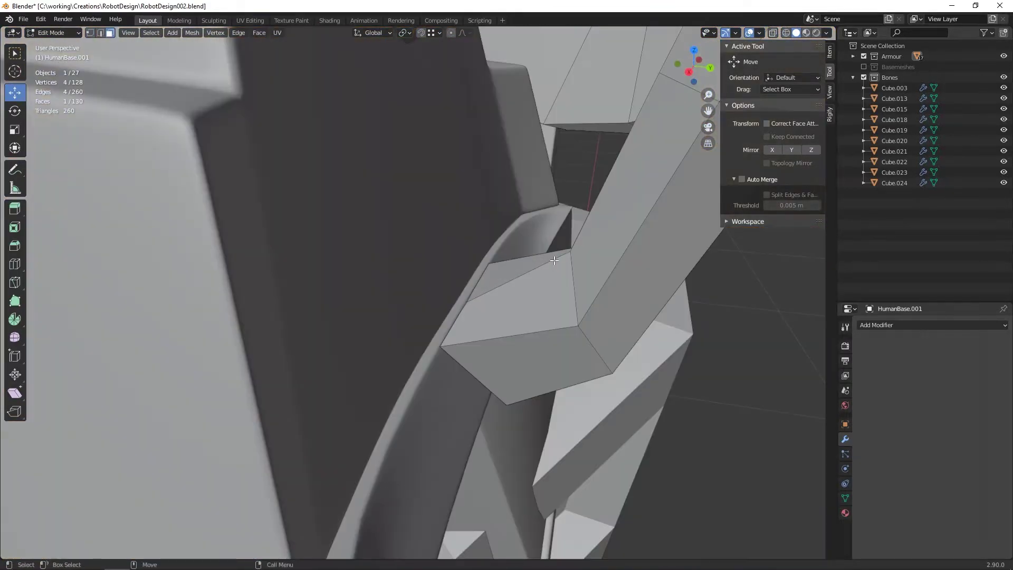
key("1")
left_click(577, 248)
left_click_drag(565, 267, 567, 267)
mouse_move(565, 267)
middle_mouse_down()
mouse_move(593, 248)
mouse_move(570, 281)
middle_mouse_up()
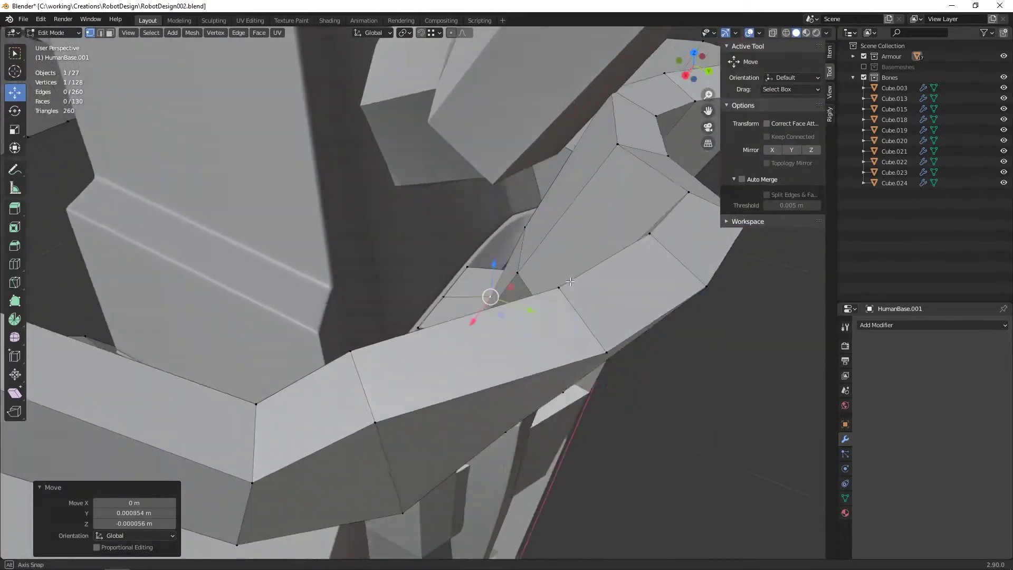
left_click_drag(615, 126, 617, 127)
mouse_move(617, 127)
middle_mouse_down()
mouse_move(490, 211)
mouse_move(549, 187)
mouse_move(509, 188)
mouse_move(494, 154)
mouse_move(496, 200)
mouse_move(453, 137)
middle_mouse_up()
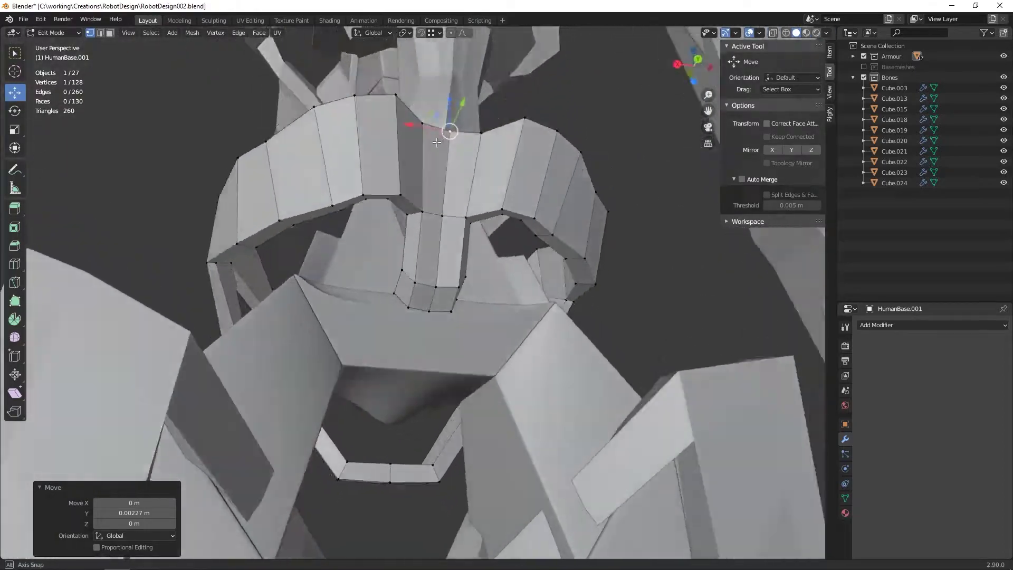
- Add a Subdivision Surface modifier to the pelvis frame and shade it smooth
key("Tab")
left_click(931, 324)
left_click(826, 498)
left_click(533, 200)
middle_click_drag(534, 200, 225, 43)
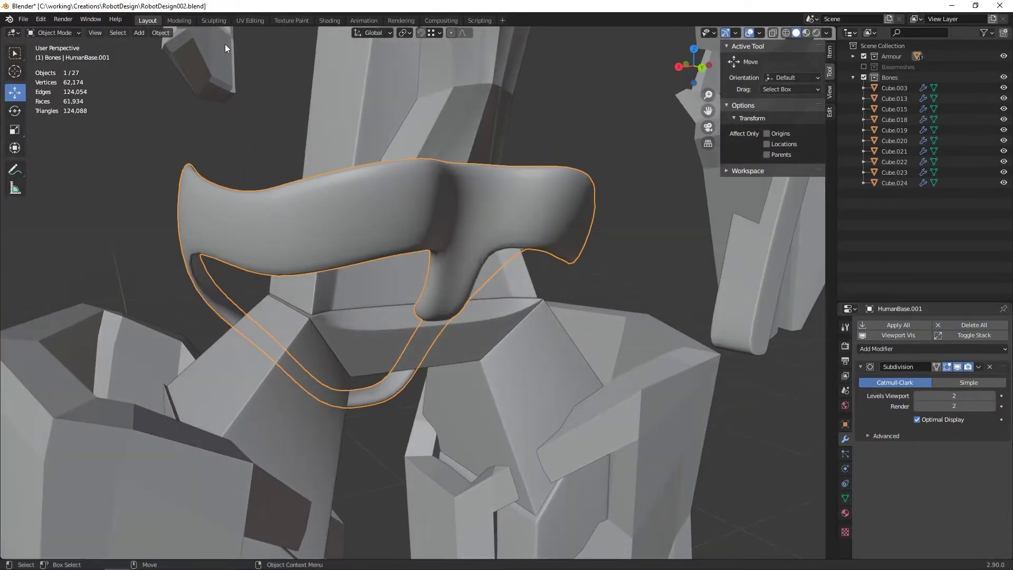
mouse_move(286, 133)
middle_mouse_down()
mouse_move(430, 165)
mouse_move(520, 229)
mouse_move(540, 204)
middle_mouse_up()
- Extrude the two bottom ring faces, rotate them, and narrow them horizontally to 0.842
key("Tab")
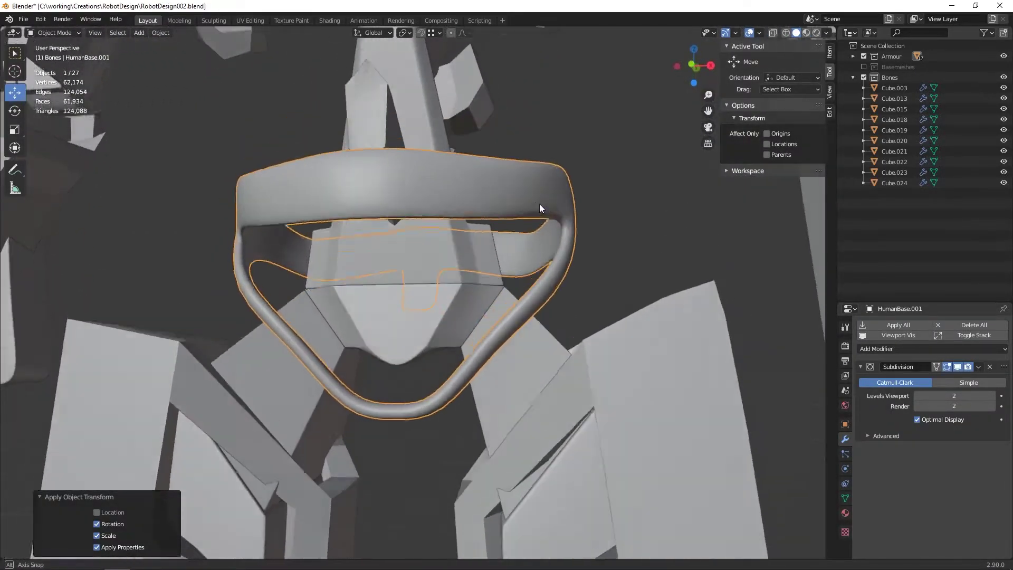
scroll(539, 204, "up", 3)
mouse_move(475, 263)
middle_mouse_down()
mouse_move(401, 221)
mouse_move(390, 316)
middle_mouse_up()
left_click(386, 412)
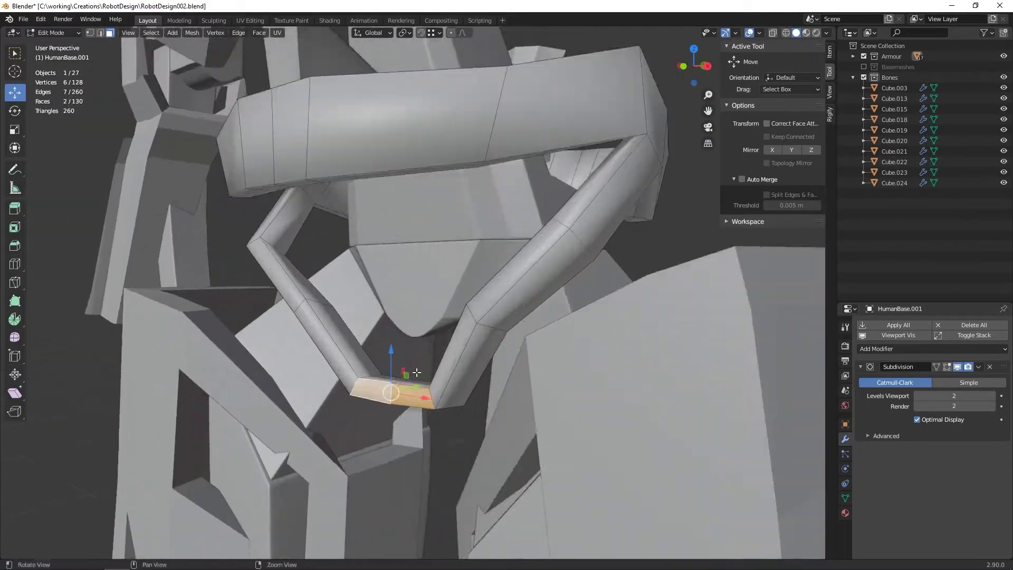
left_click(346, 403, "shift")
key("e")
key("KP_3")
key("alt+z")
key("r")
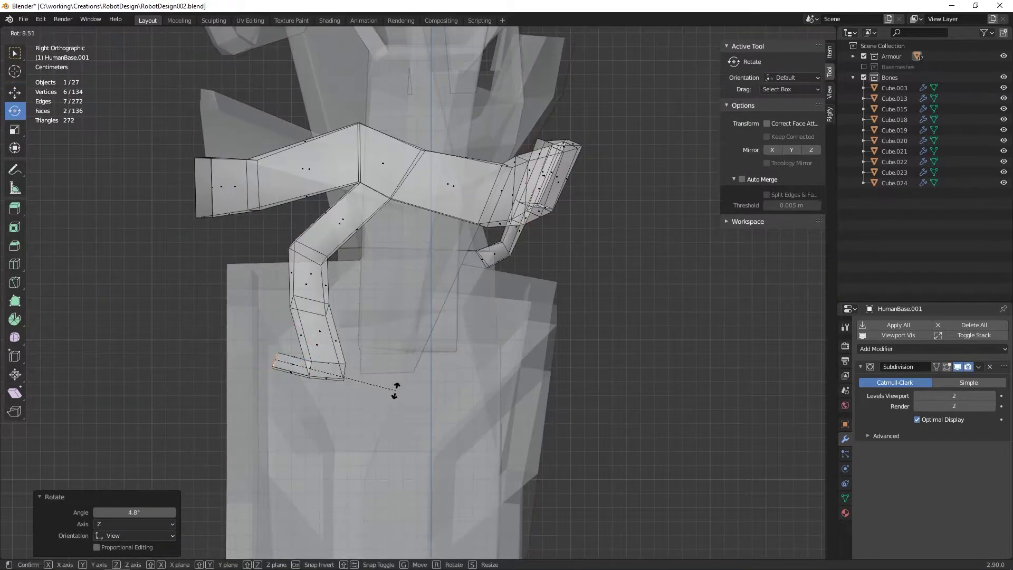
left_click(239, 284)
key("alt+z")
middle_click_drag(239, 284, 433, 248)
left_click_drag(470, 246, 465, 247)
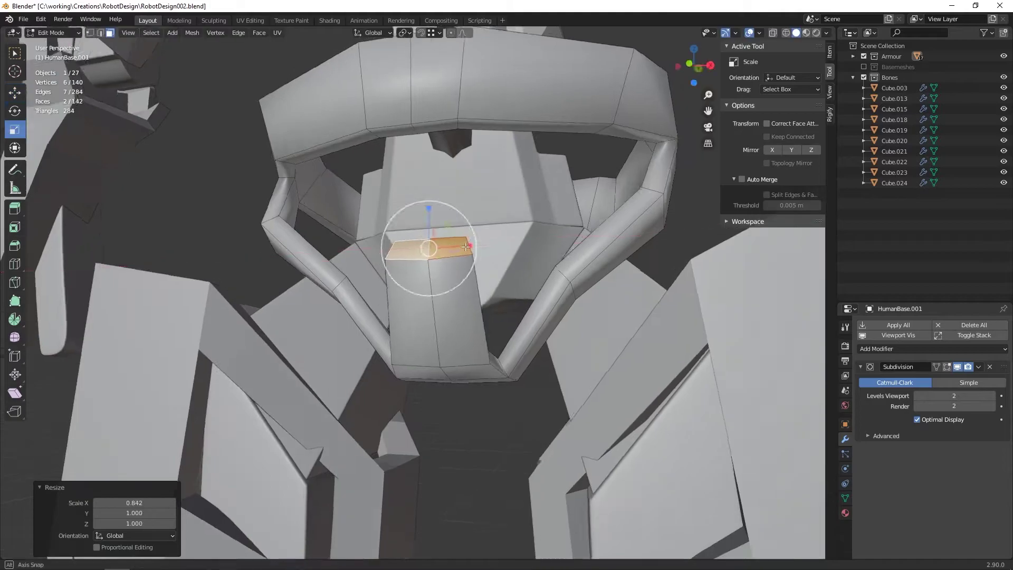
- Extend the central bar upward and bridge its faces to the top band
left_click(426, 173)
mouse_move(426, 174)
middle_mouse_down()
mouse_move(370, 237)
mouse_move(454, 211)
middle_mouse_up()
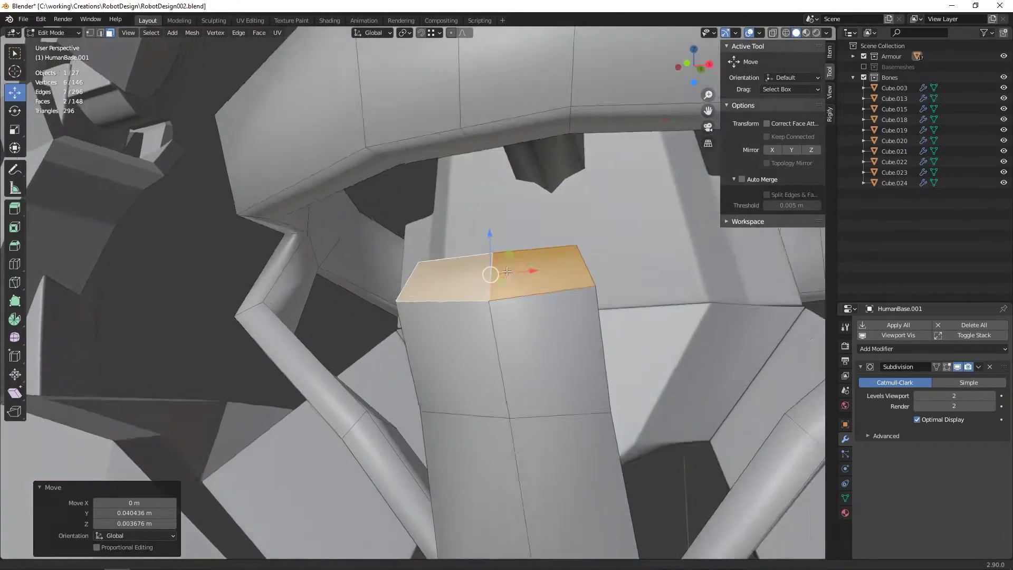
left_click(507, 110, "shift")
right_click(454, 214)
right_click(501, 179)
left_click(502, 179)
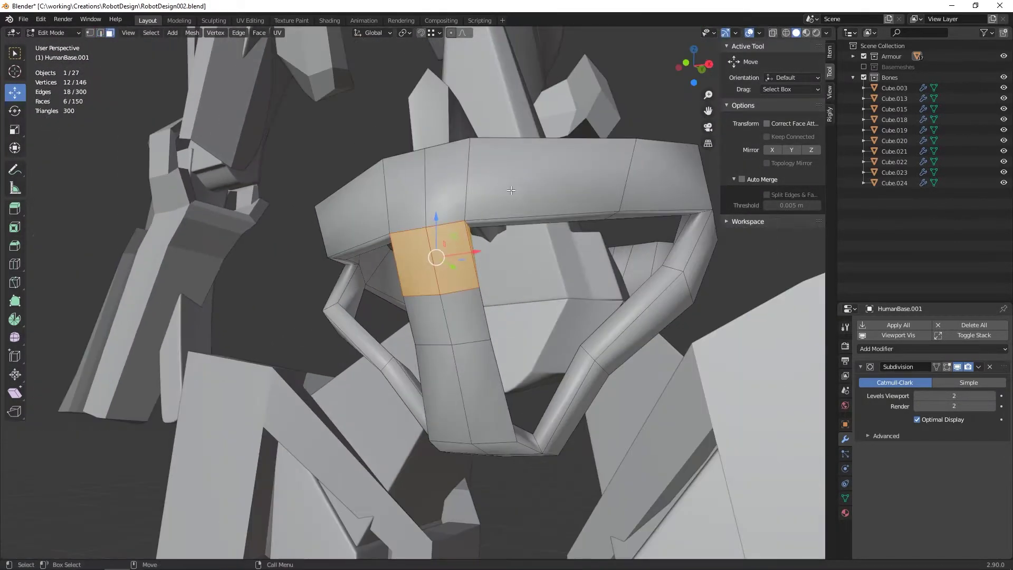
mouse_move(502, 178)
middle_mouse_down()
mouse_move(531, 181)
mouse_move(531, 191)
mouse_move(486, 217)
mouse_move(481, 245)
middle_mouse_up()
scroll(531, 181, "up", 3)
- Add a support loop with Ctrl+R and select faces on the diagonal strip
key("ctrl+r")
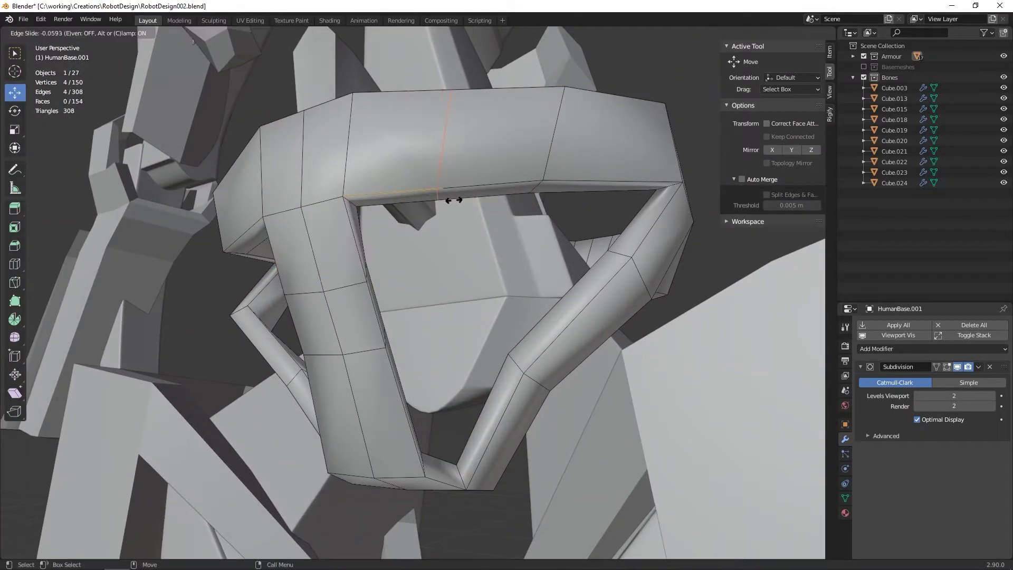
left_click(581, 281)
middle_click_drag(581, 282, 474, 366)
right_click(473, 365)
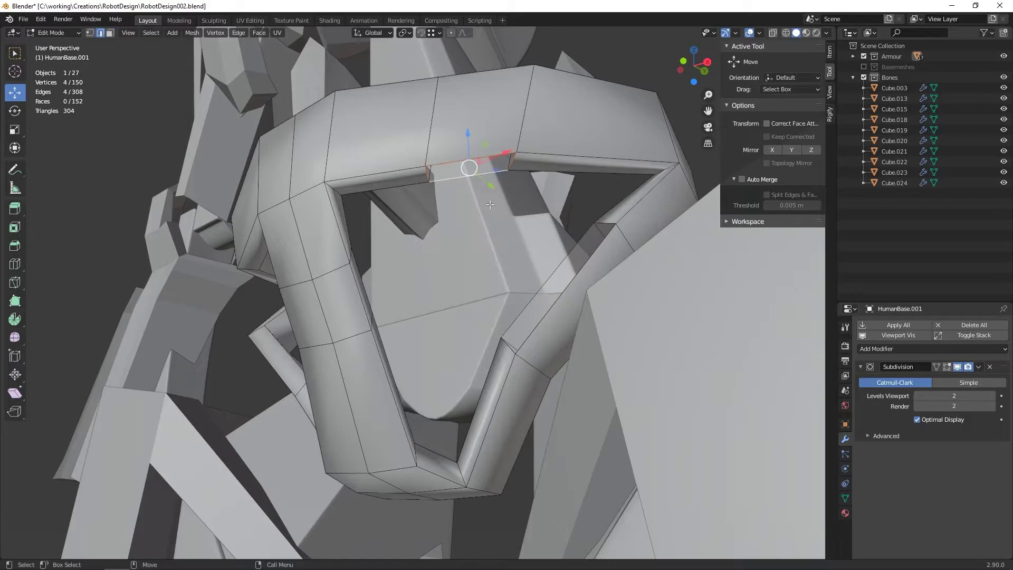
middle_click_drag(490, 220, 492, 375)
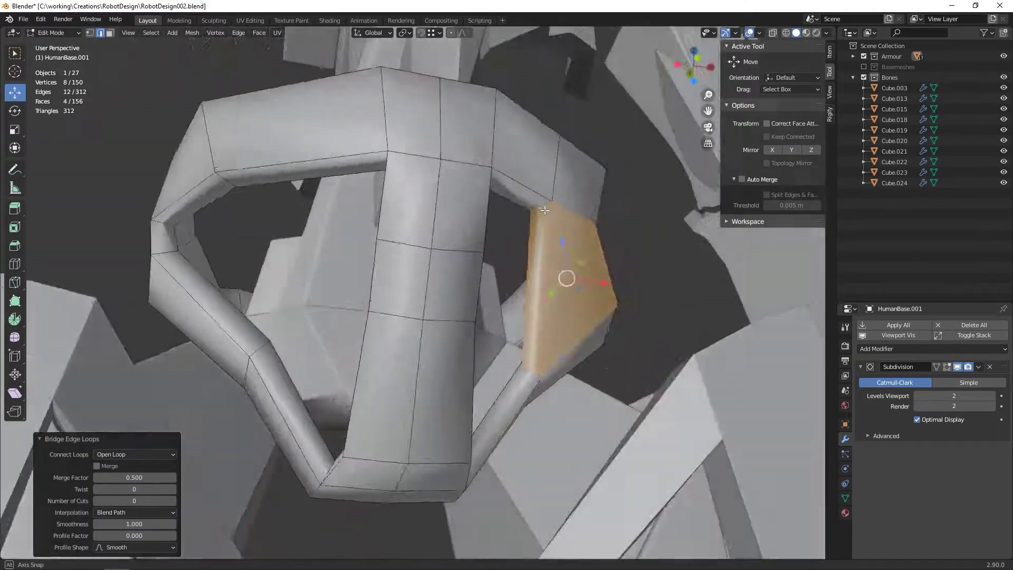
- Inset a face on the pelvis frame's diagonal strip
left_click(491, 375, "alt")
left_click_drag(491, 376, 491, 372)
middle_click_drag(491, 372, 359, 336)
middle_click_drag(442, 355, 593, 261)
left_click(593, 260)
right_click(518, 359)
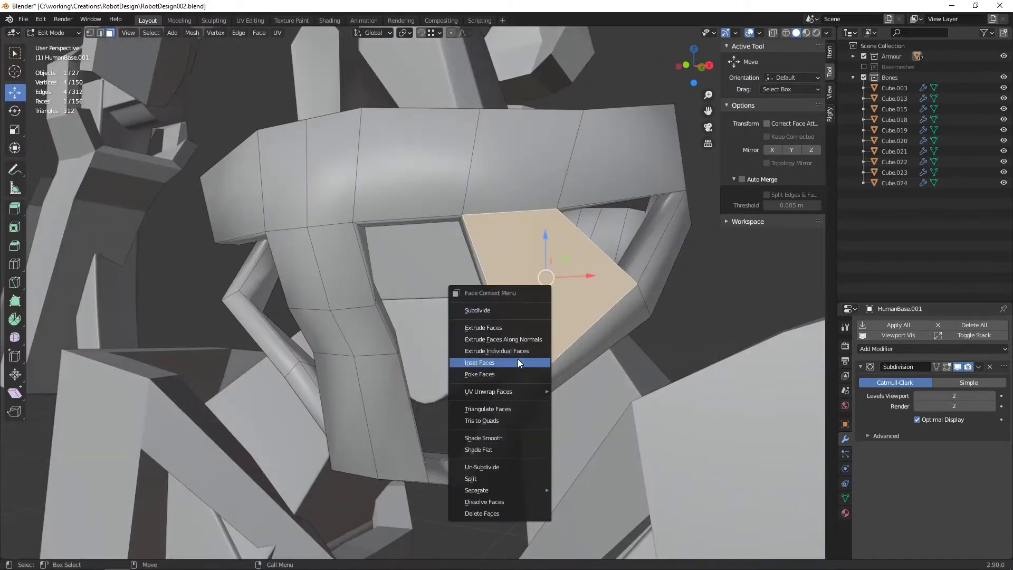
left_click(517, 359)
middle_click_drag(518, 359, 472, 279)
key("i")
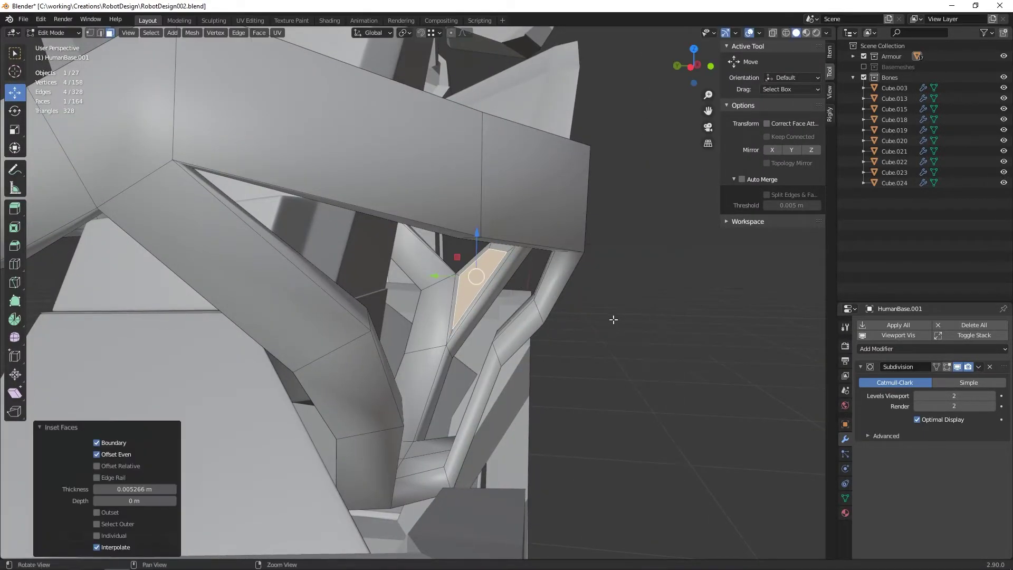
- Bridge two edge loops across the gap to form a new cross strut
middle_click_drag(613, 319, 478, 332)
key("2")
left_click(478, 332, "alt")
right_click(478, 332)
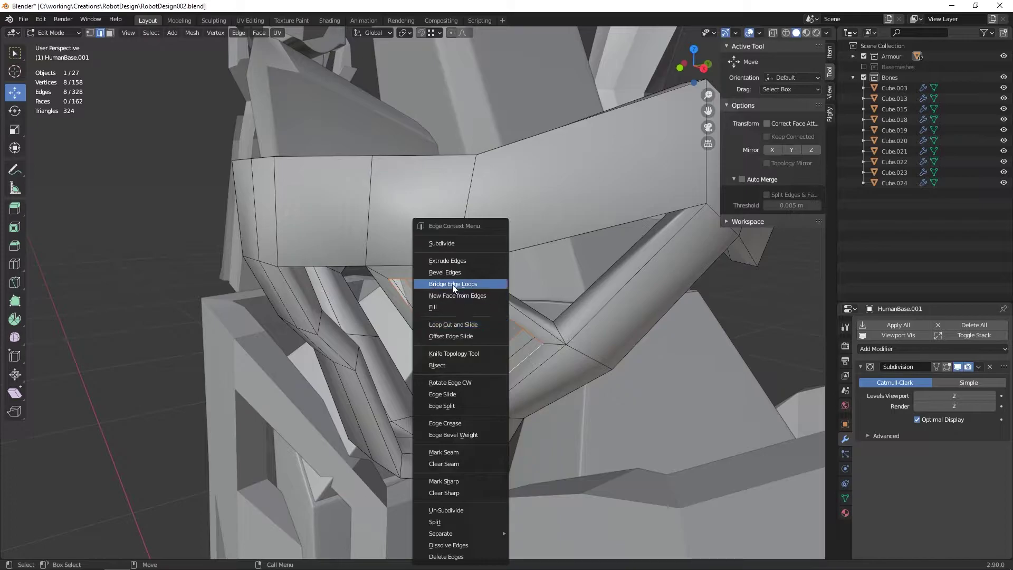
left_click(453, 283)
mouse_move(452, 286)
middle_mouse_down()
mouse_move(510, 304)
mouse_move(480, 301)
middle_mouse_up()
scroll(439, 278, "down", 3)
- In see-through view, move a single frame edge slightly into place
key("1")
key("a")
key("alt+z")
scroll(480, 301, "up", 4)
left_click(480, 237)
left_click_drag(480, 238, 483, 240)
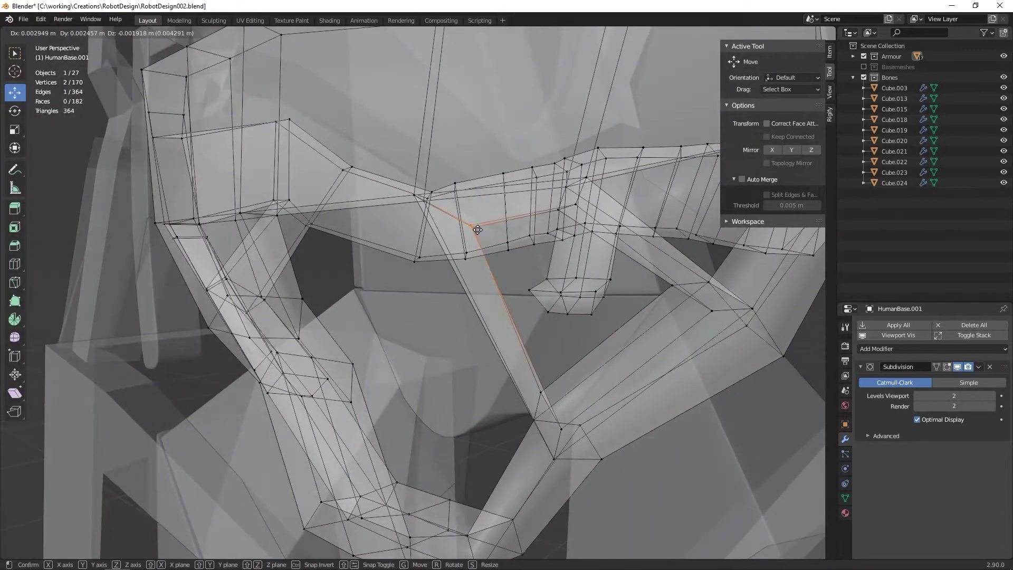
middle_click_drag(483, 240, 466, 254)
left_click(451, 215)
- Turn off see-through, adjust the edge, and preview the smoothed frame
key("alt+z")
scroll(451, 216, "down", 3)
middle_click_drag(451, 215, 416, 455)
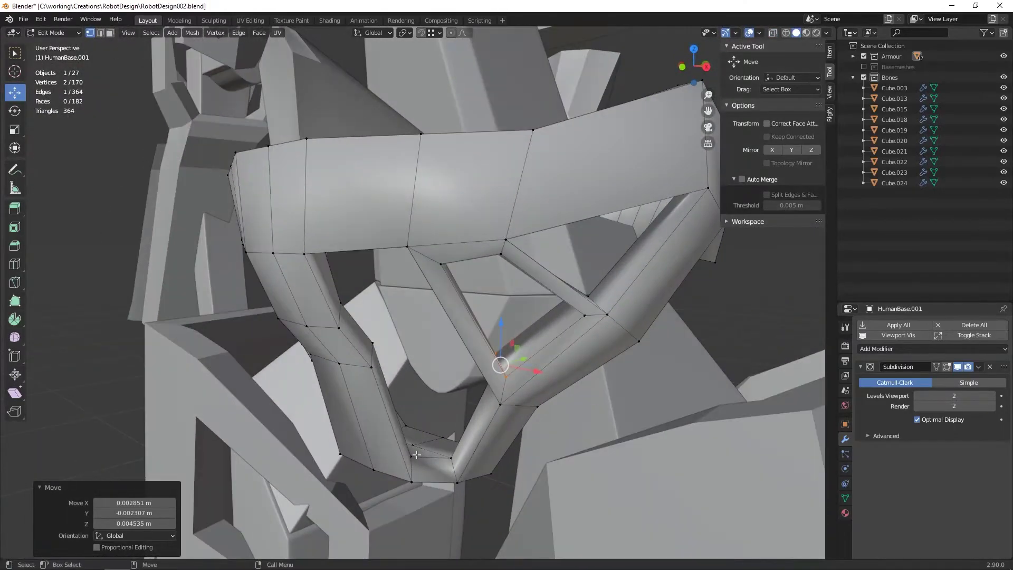
left_click(432, 404)
scroll(431, 403, "down", 3)
key("a")
mouse_move(432, 403)
middle_mouse_down()
mouse_move(423, 330)
mouse_move(483, 331)
mouse_move(467, 385)
mouse_move(501, 343)
mouse_move(524, 272)
mouse_move(516, 355)
mouse_move(456, 285)
mouse_move(565, 287)
mouse_move(527, 283)
mouse_move(652, 329)
mouse_move(429, 351)
mouse_move(480, 373)
mouse_move(334, 326)
middle_mouse_up()
key("Tab")
scroll(483, 330, "down", 3)
key("Tab")
scroll(485, 414, "up", 3)
- Scale the band's face loop down slightly and nudge one vertex
left_click(524, 272, "alt")
key("s")
key("1")
left_click_drag(335, 327, 342, 327)
- Symmetrize the whole mesh from +X to -X and preview the smoothed frame
key("a")
key("F3")
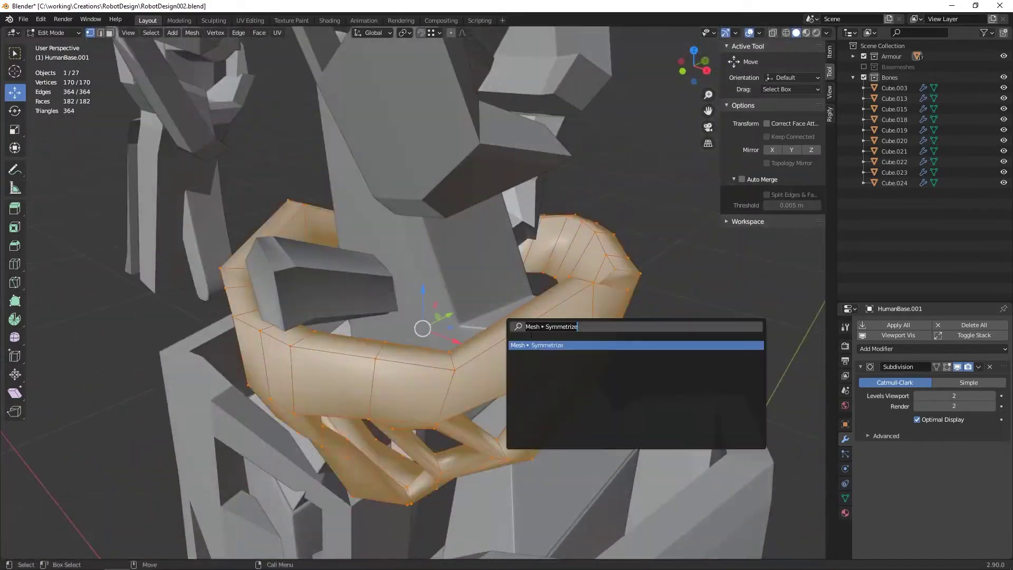
key("Return")
scroll(514, 292, "down", 4)
key("Tab")
scroll(536, 310, "down", 2)
scroll(536, 310, "up", 3)
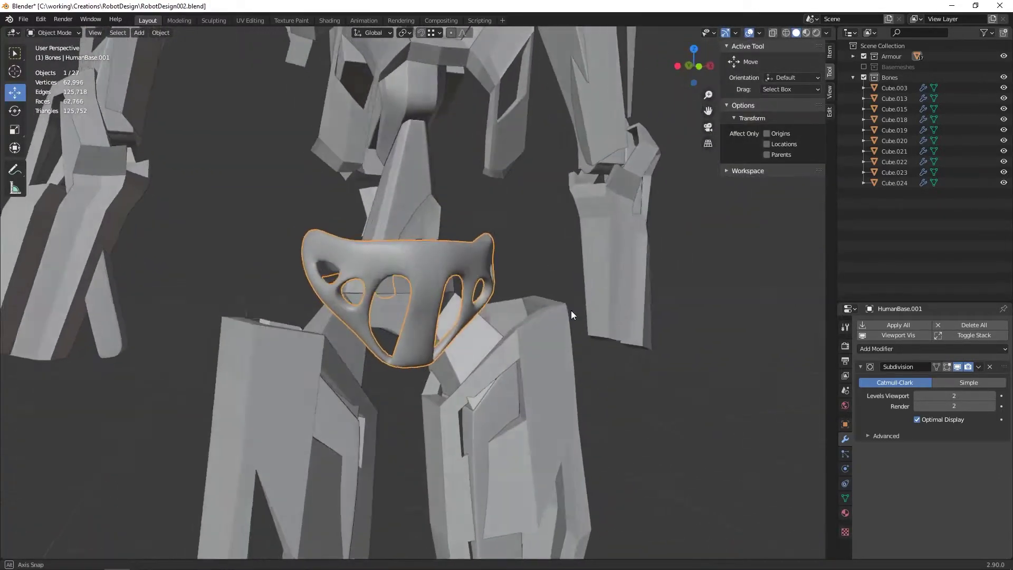
- Select and reposition vertices and edges on the pelvis frame
key("Tab")
mouse_move(534, 313)
middle_mouse_down()
mouse_move(401, 254)
mouse_move(464, 227)
mouse_move(414, 289)
middle_mouse_up()
left_click(398, 251)
key("alt+z")
key("2")
left_click(474, 220, "shift")
left_click(454, 231)
- Add a loop cut across the front band and slide it into position
right_click(415, 289)
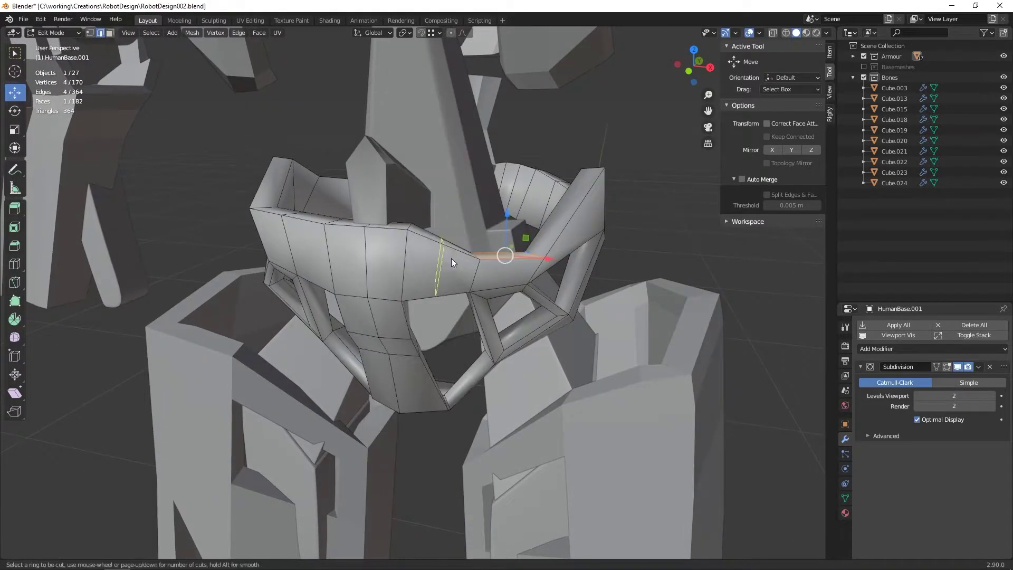
left_click(451, 258)
mouse_move(451, 258)
middle_mouse_down()
mouse_move(434, 221)
mouse_move(391, 189)
middle_mouse_up()
left_click(434, 221)
key("g")
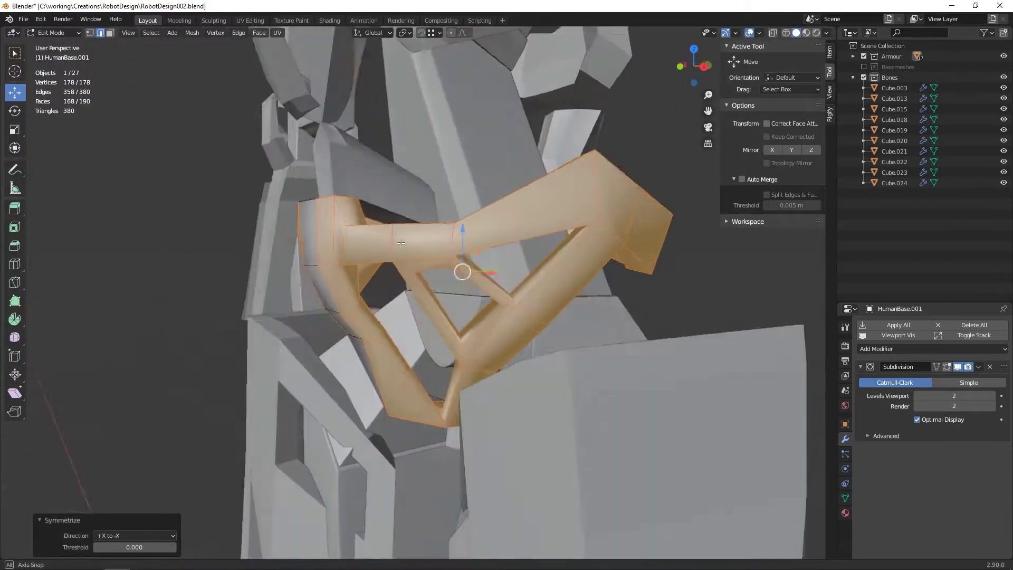
- Delete the leftover object in front of the pelvis
scroll(391, 189, "down", 5)
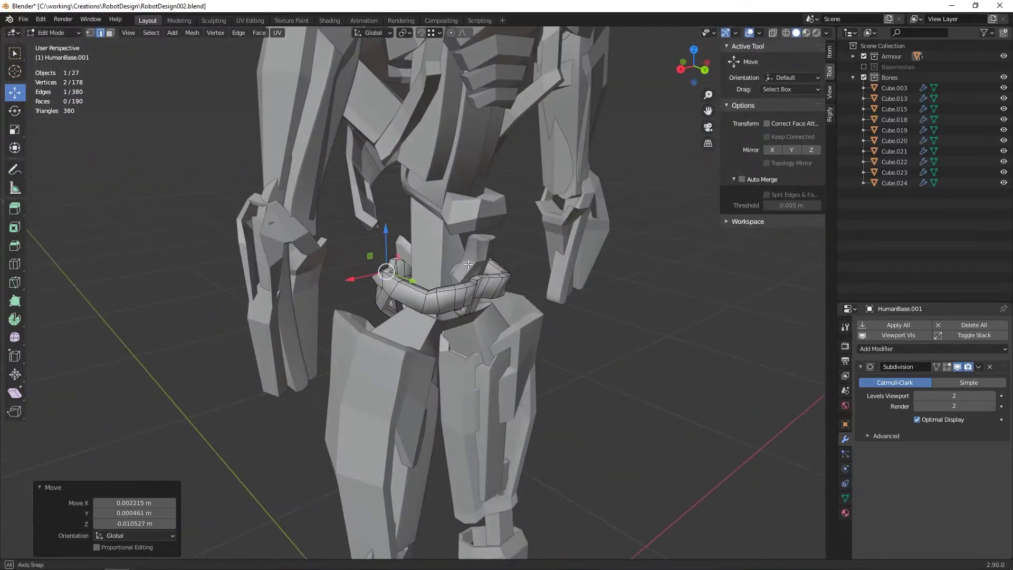
key("Tab")
left_click(505, 259)
mouse_move(506, 259)
middle_mouse_down()
mouse_move(479, 252)
mouse_move(483, 211)
mouse_move(452, 229)
mouse_move(448, 214)
middle_mouse_up()
scroll(460, 231, "up", 3)
scroll(520, 235, "up", 3)
left_click(520, 235)
scroll(520, 236, "down", 3)
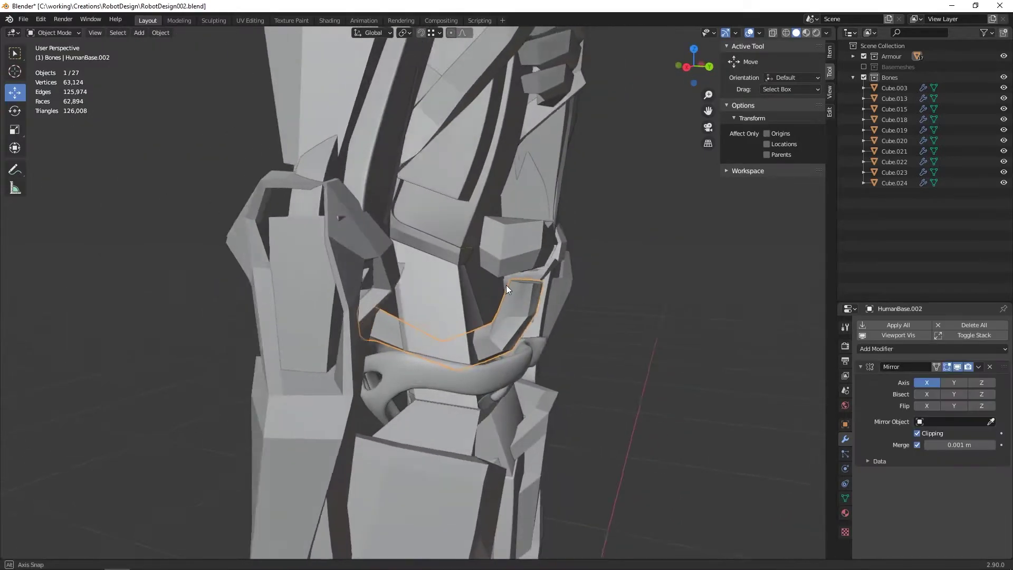
key("Delete")
- Add a support loop near the pelvis frame's top edge
mouse_move(506, 285)
middle_mouse_down()
mouse_move(571, 279)
mouse_move(560, 273)
middle_mouse_up()
left_click(531, 274)
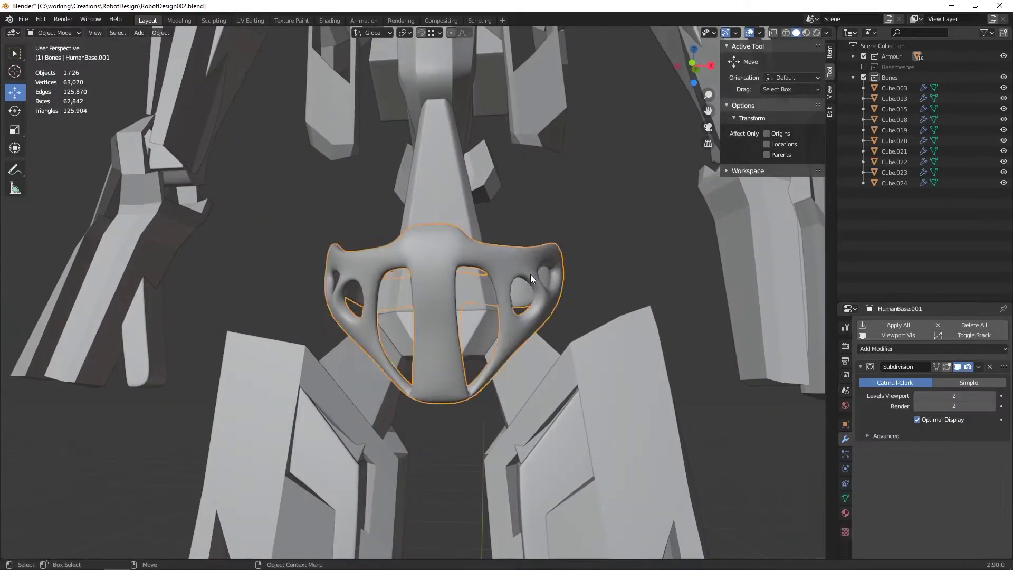
key("Tab")
right_click(438, 292)
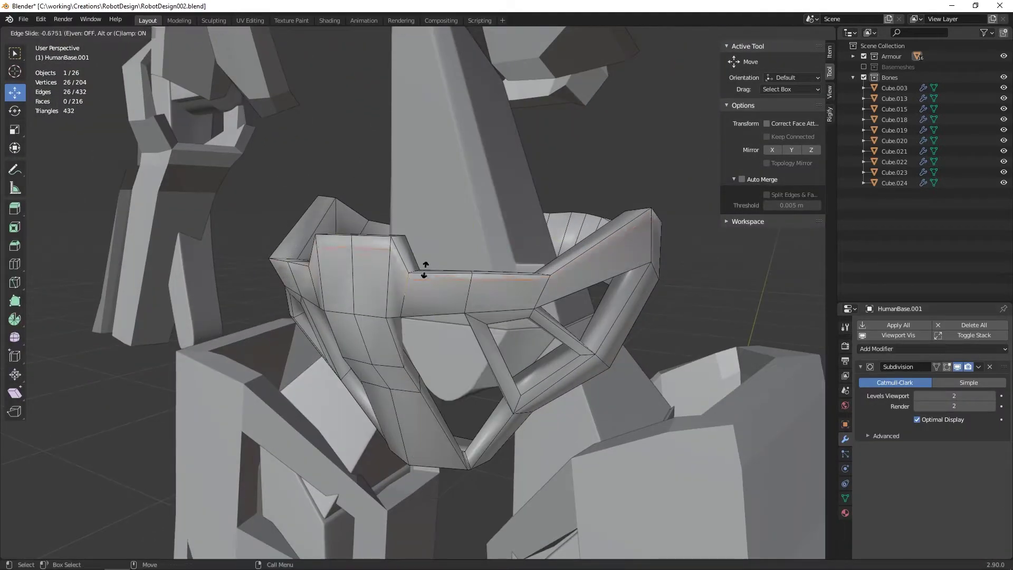
left_click(424, 269)
scroll(387, 285, "up", 3)
- Add a support loop along the band, slid close to the edge
right_click(387, 285)
left_click(372, 296)
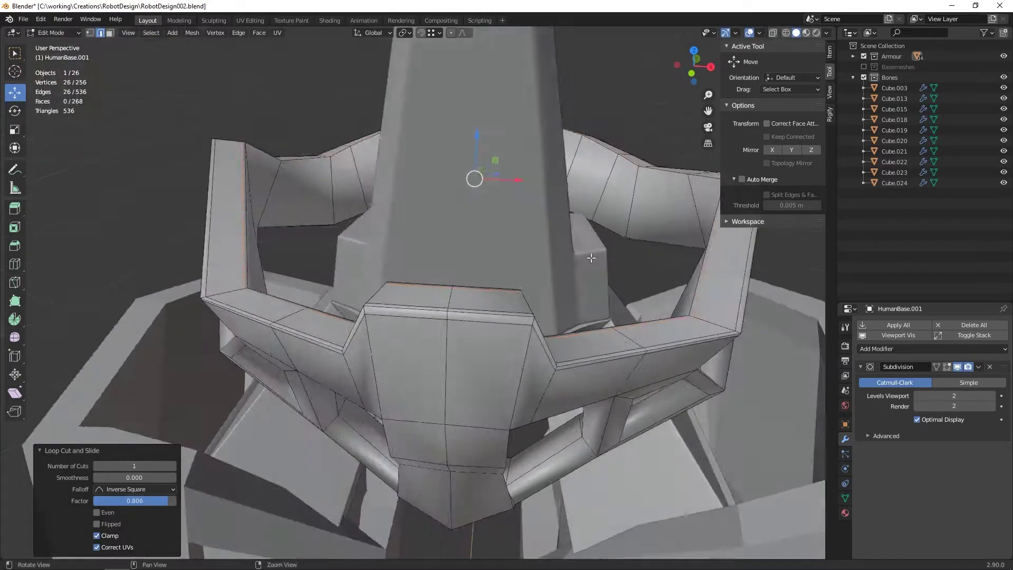
mouse_move(372, 296)
middle_mouse_down()
mouse_move(511, 273)
mouse_move(480, 258)
middle_mouse_up()
right_click(480, 258)
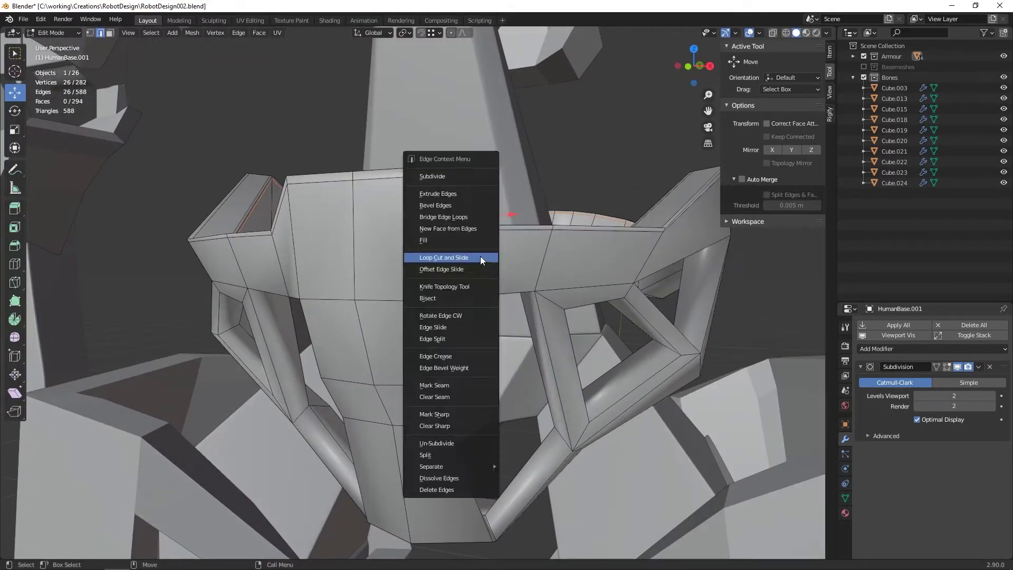
left_click(444, 295)
key("Tab")
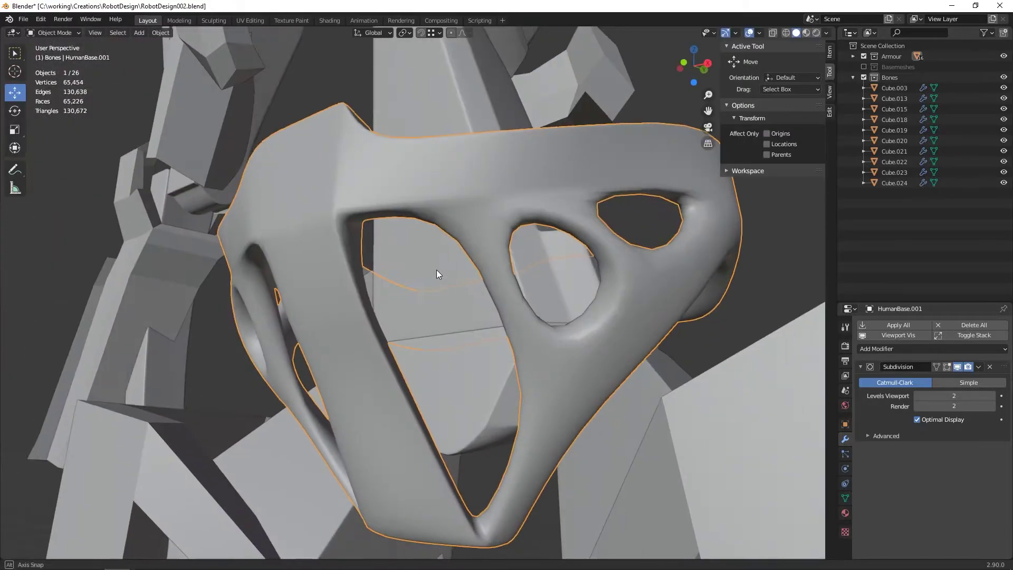
key("Tab")
- Add a support loop near the frame opening and check the smoothing
middle_click_drag(435, 270, 399, 259)
middle_click_drag(421, 299, 402, 279)
right_click(402, 278)
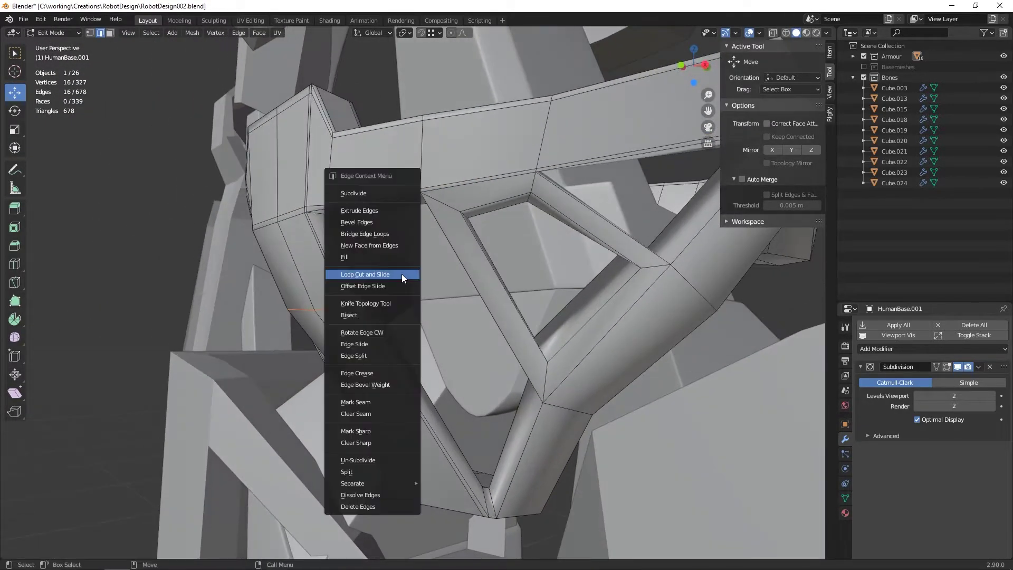
left_click(384, 220)
key("Tab")
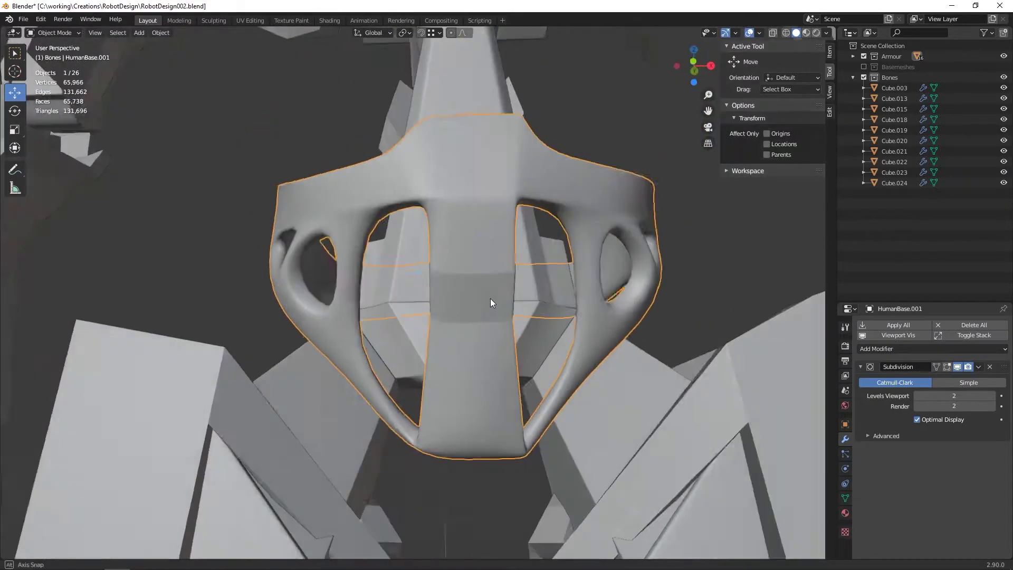
key("Tab")
mouse_move(490, 299)
middle_mouse_down()
mouse_move(458, 330)
mouse_move(470, 318)
middle_mouse_up()
- Symmetrize the whole mesh across the X axis
key("a")
key("F3")
type("symmetrize")
key("Return")
- Cut new support loops along the top band
key("2")
right_click(470, 317)
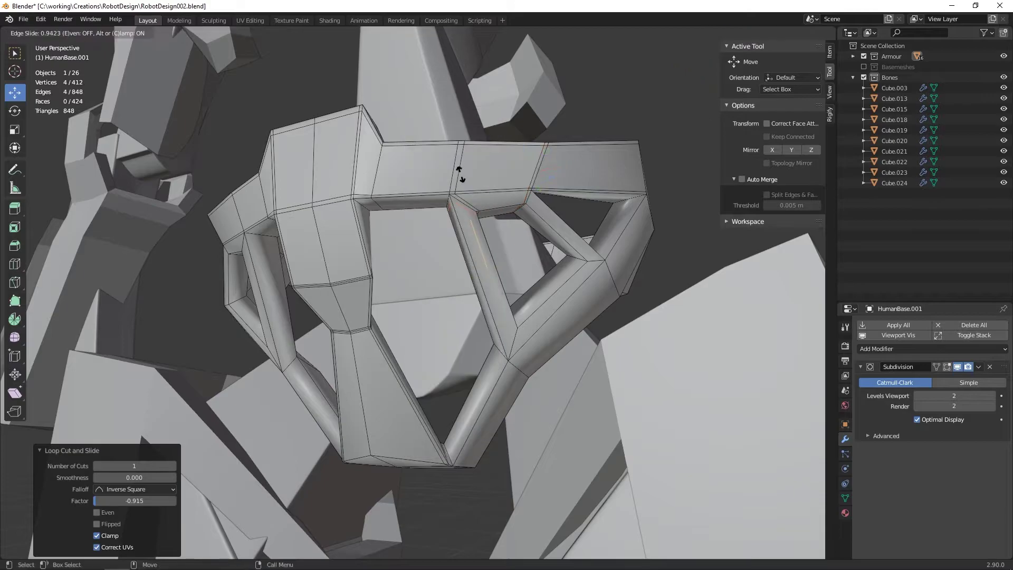
left_click(552, 228)
key("Tab")
key("Tab")
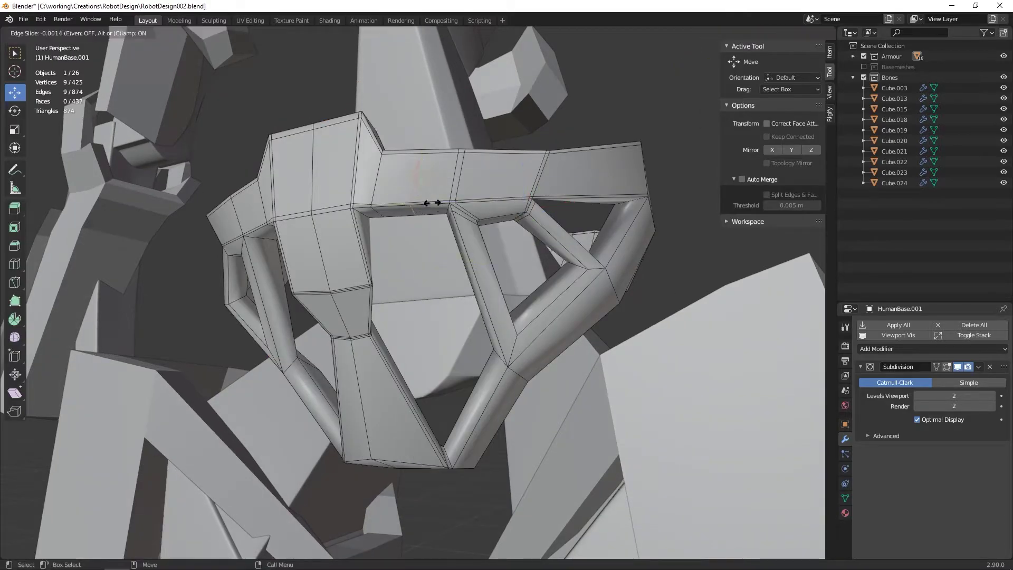
left_click(432, 202)
middle_click_drag(432, 202, 503, 188)
right_click(502, 188)
left_click(429, 212)
middle_click_drag(428, 212, 456, 198)
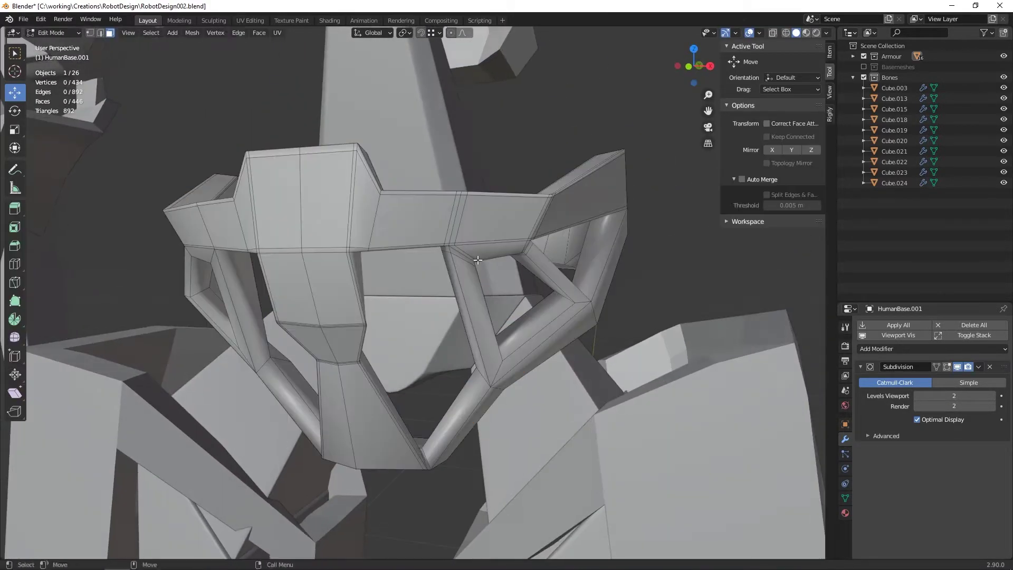
- Add a support loop tight around the triangle opening
key("alt+a")
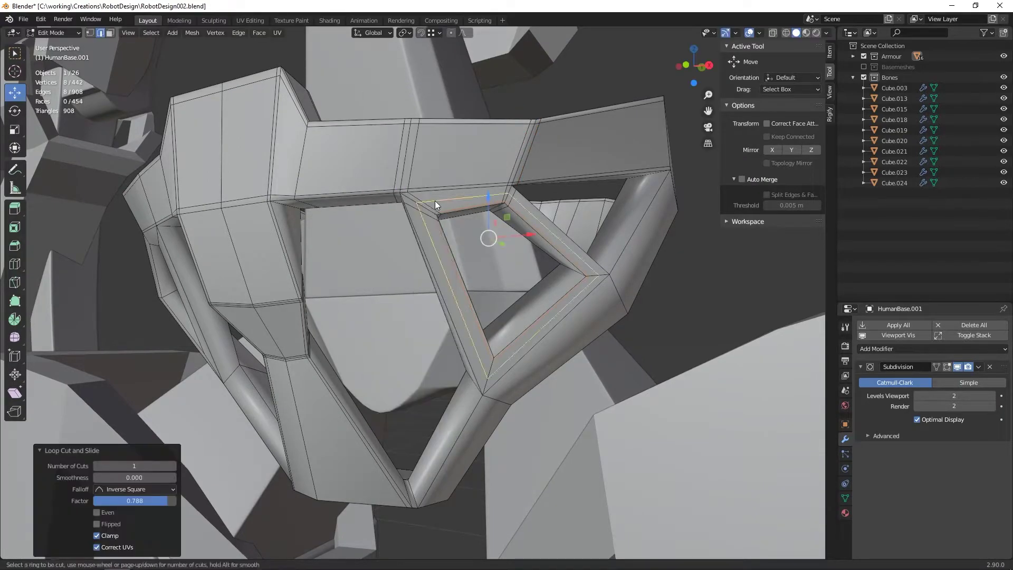
middle_click_drag(435, 200, 496, 295)
left_click(501, 312)
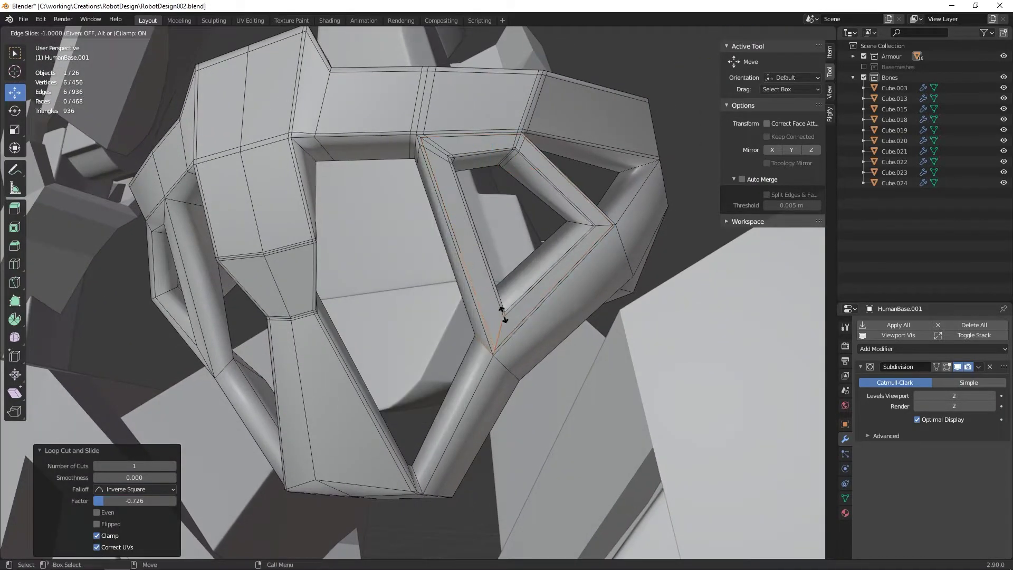
left_click(617, 235)
middle_click_drag(617, 235, 537, 259)
left_click(573, 260)
- Add two more support loops near the lower edge and preview the smoothed frame
right_click(536, 259)
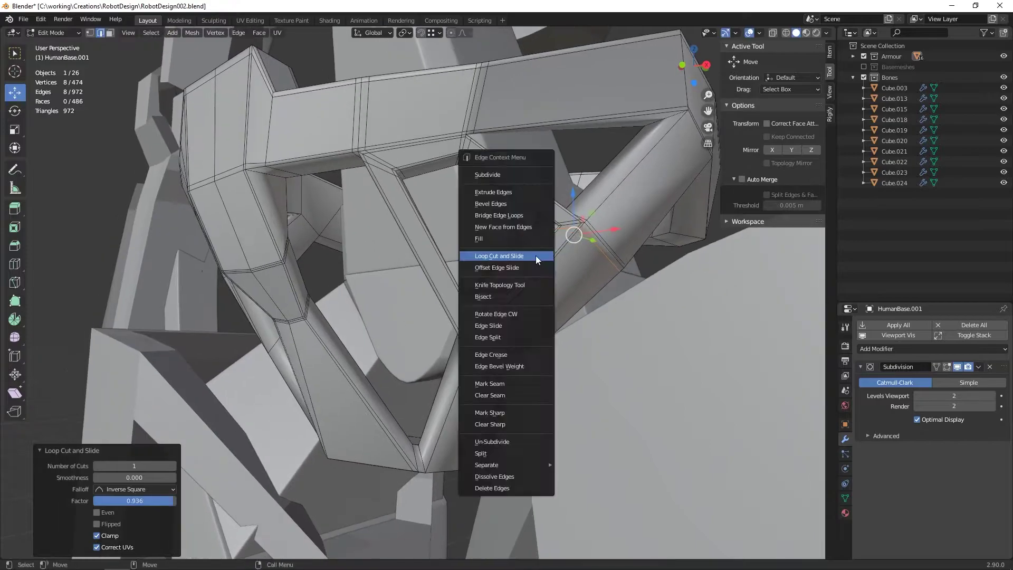
left_click(498, 334)
middle_click_drag(494, 310, 495, 305)
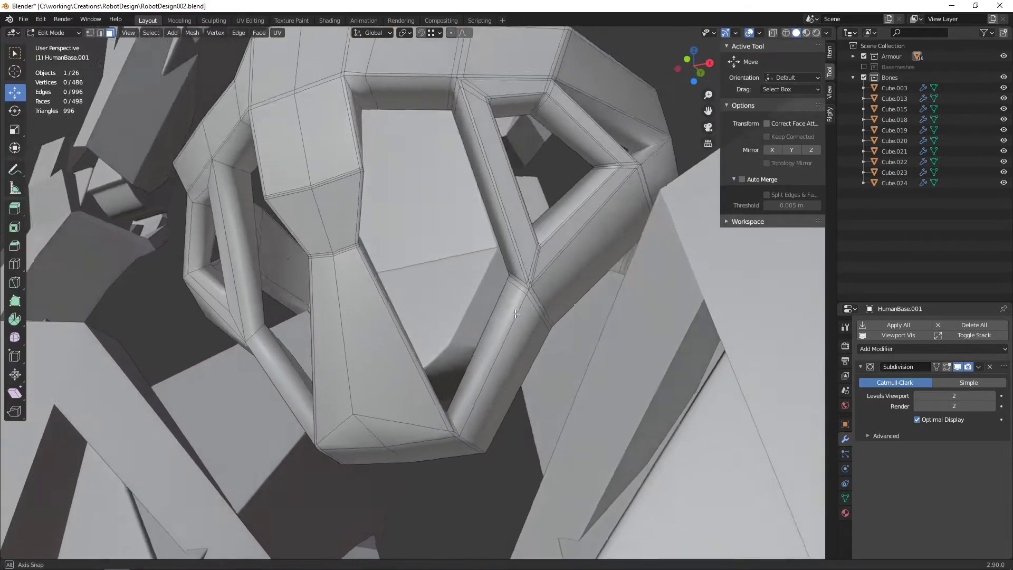
right_click(495, 305)
left_click(532, 305)
key("Tab")
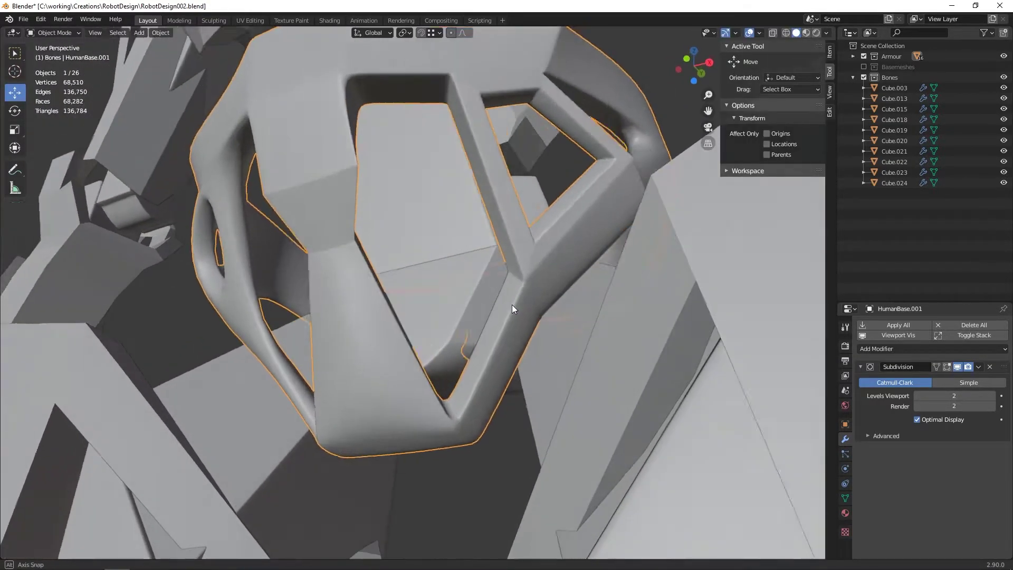
key("Tab")
scroll(511, 305, "up", 5)
- Slide the loop near the frame's bottom edge closer to that edge
left_click(445, 327)
mouse_move(445, 327)
middle_mouse_down()
mouse_move(437, 343)
mouse_move(416, 342)
middle_mouse_up()
left_click(429, 324)
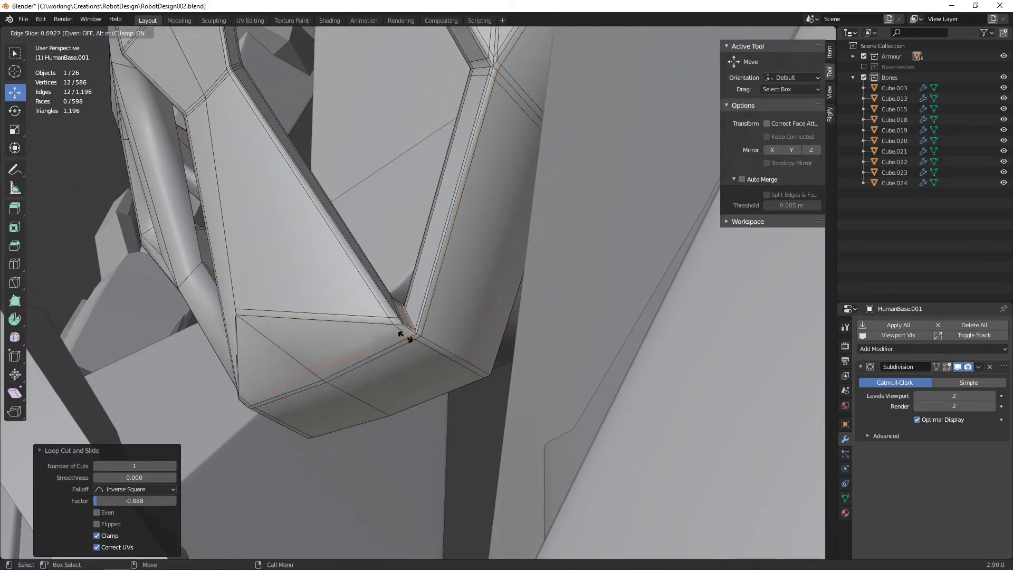
left_click(291, 444)
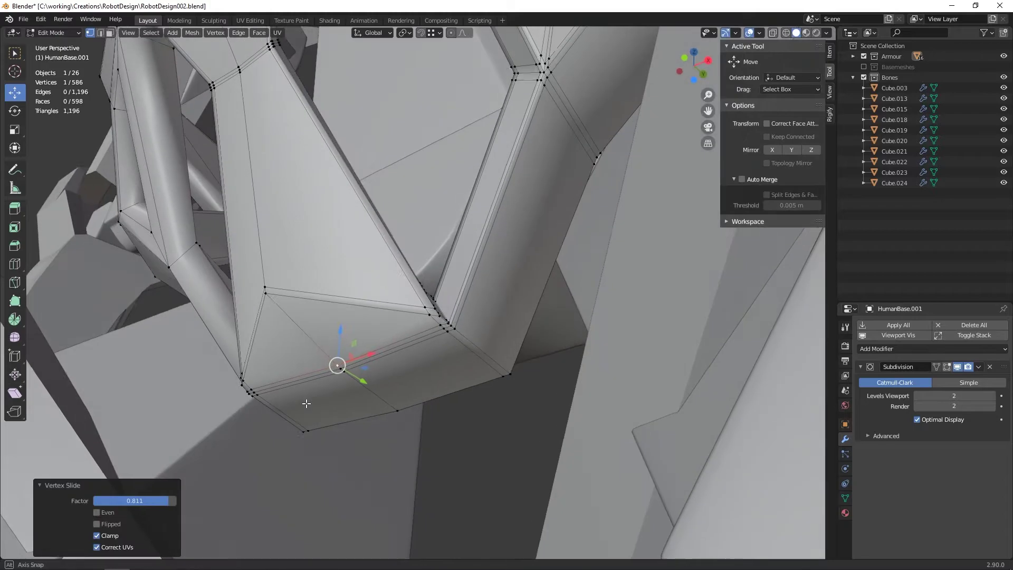
middle_click_drag(291, 444, 288, 456)
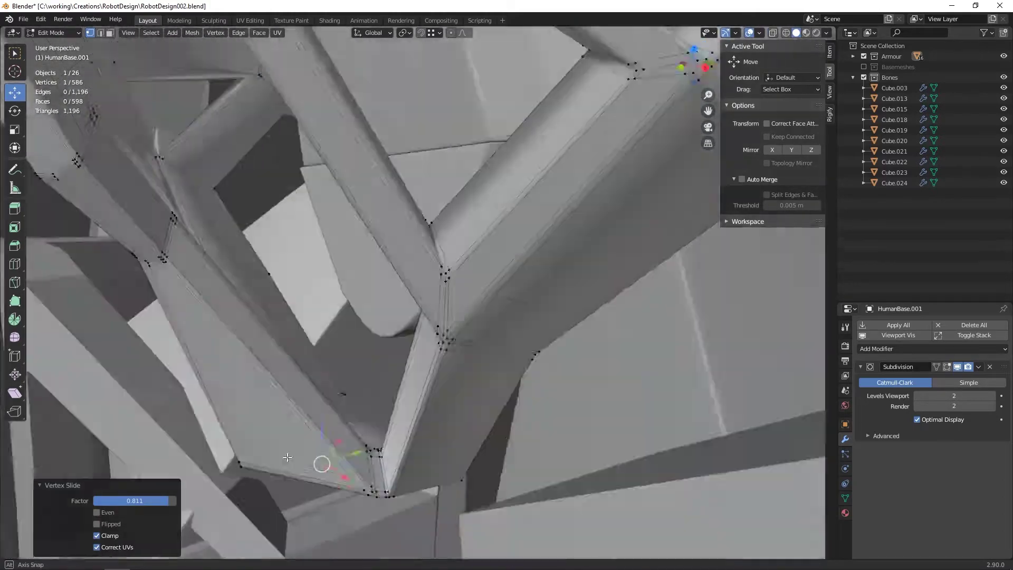
right_click(325, 271)
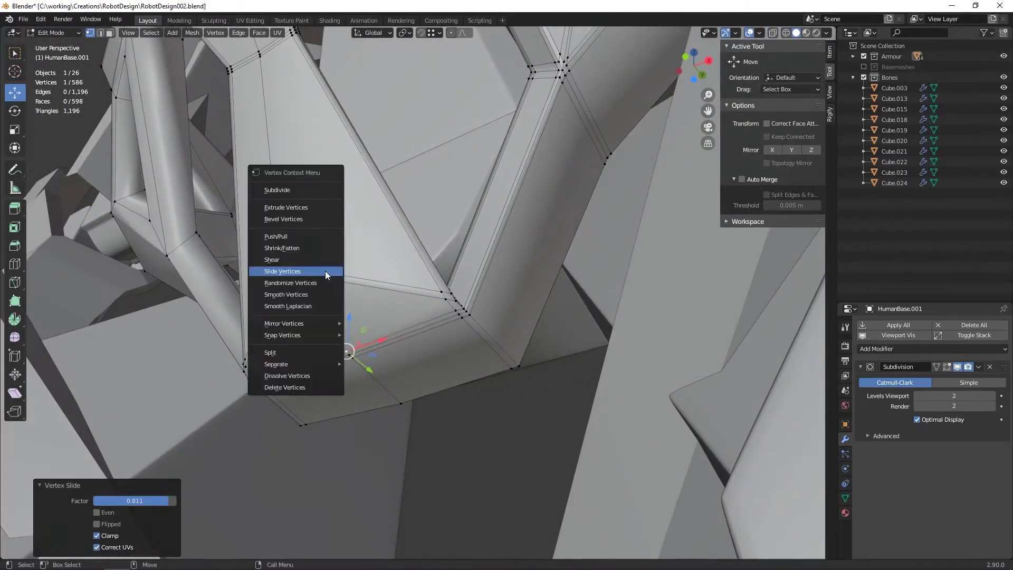
middle_click_drag(325, 271, 378, 340)
- Add a Ctrl+R support loop across the bar and slide it toward the edge
key("ctrl+r")
left_click(378, 343)
scroll(378, 343, "down", 5)
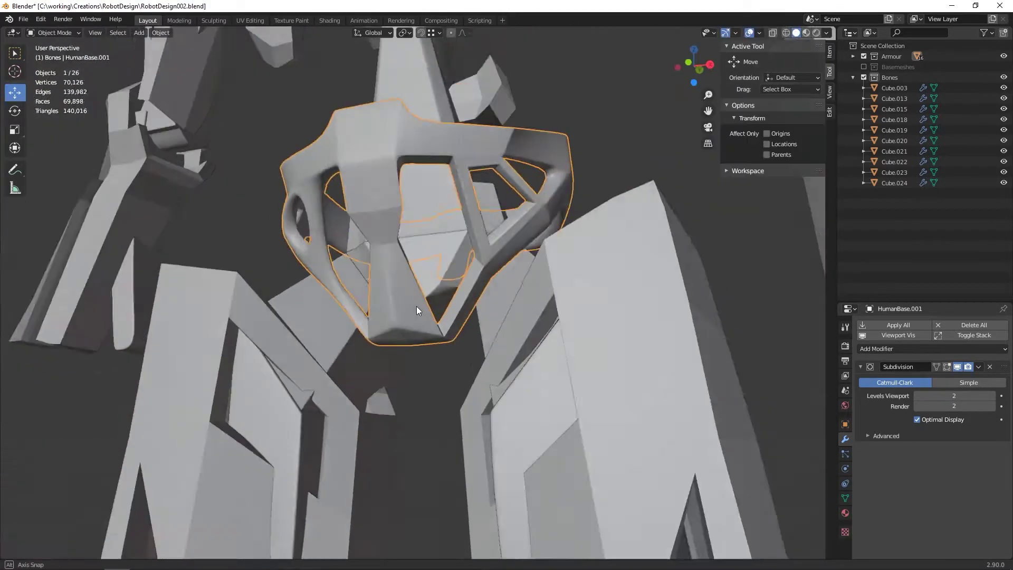
mouse_move(416, 306)
middle_mouse_down()
mouse_move(316, 185)
mouse_move(274, 178)
middle_mouse_up()
left_click(274, 178, "alt")
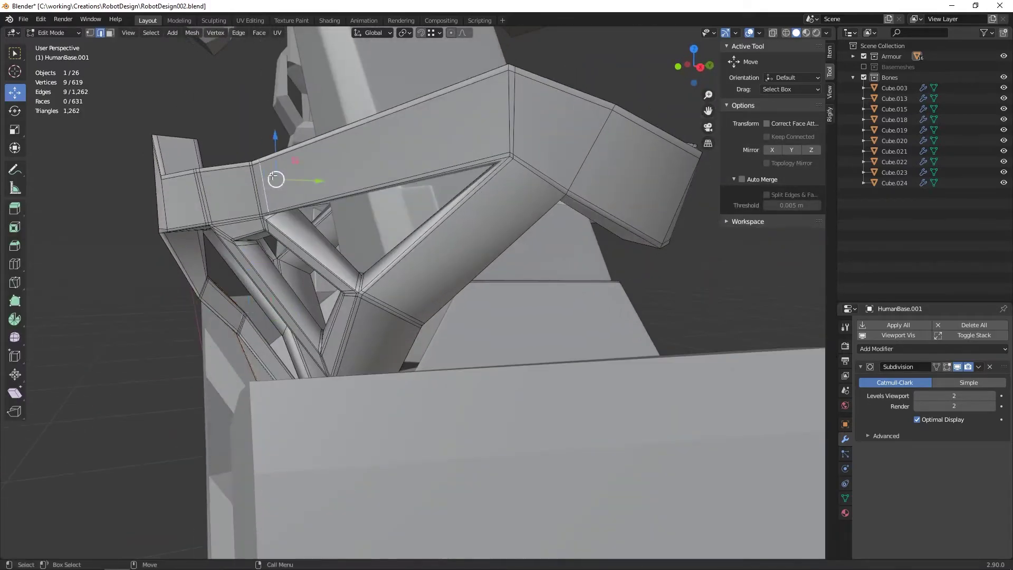
left_click(221, 240)
- Select the edges along the bar's top and start sliding them
middle_click_drag(260, 255, 296, 280)
left_click(296, 280)
scroll(279, 289, "up", 4)
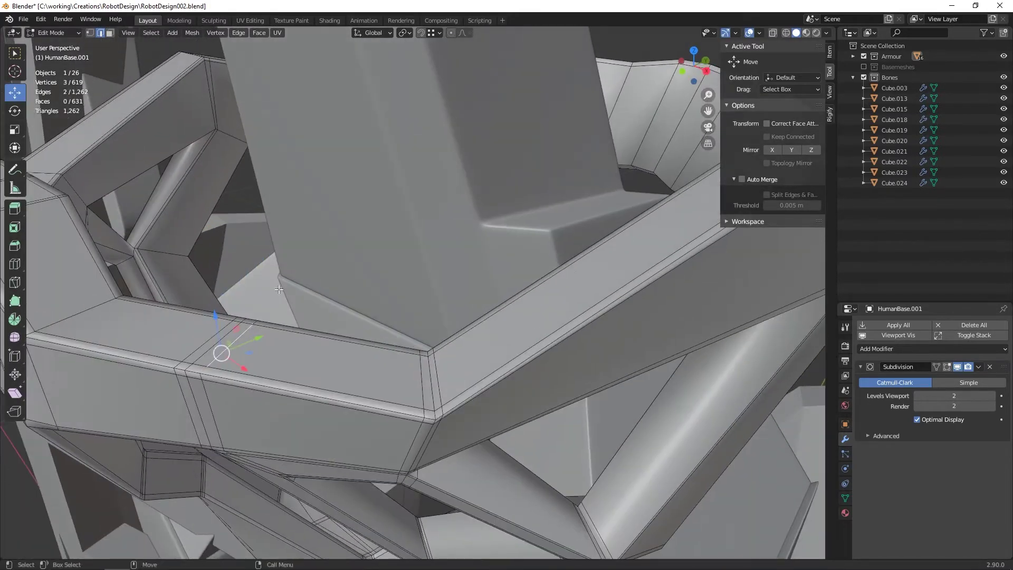
left_click(300, 342)
middle_click_drag(301, 342, 405, 285)
scroll(405, 285, "up", 2)
left_click(406, 285, "alt")
key("g")
key("g")
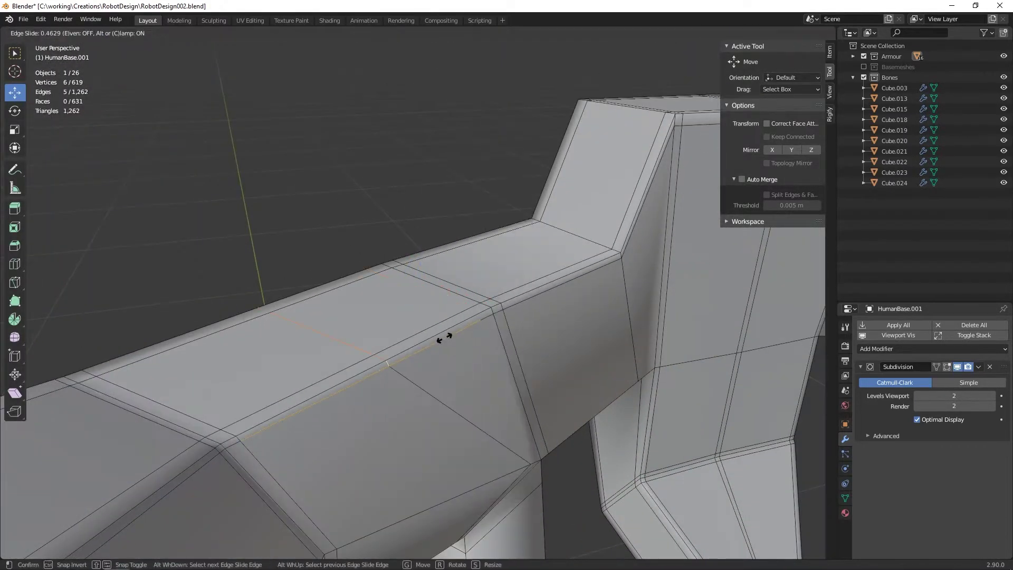
- Edge-slide the selected bar edges into their final position
mouse_move(474, 299)
middle_mouse_down()
mouse_move(360, 324)
mouse_move(454, 302)
mouse_move(482, 318)
mouse_move(542, 298)
mouse_move(652, 338)
mouse_move(551, 334)
mouse_move(485, 273)
middle_mouse_up()
right_click(361, 324)
right_click(542, 299)
left_click(549, 331)
left_click(537, 344)
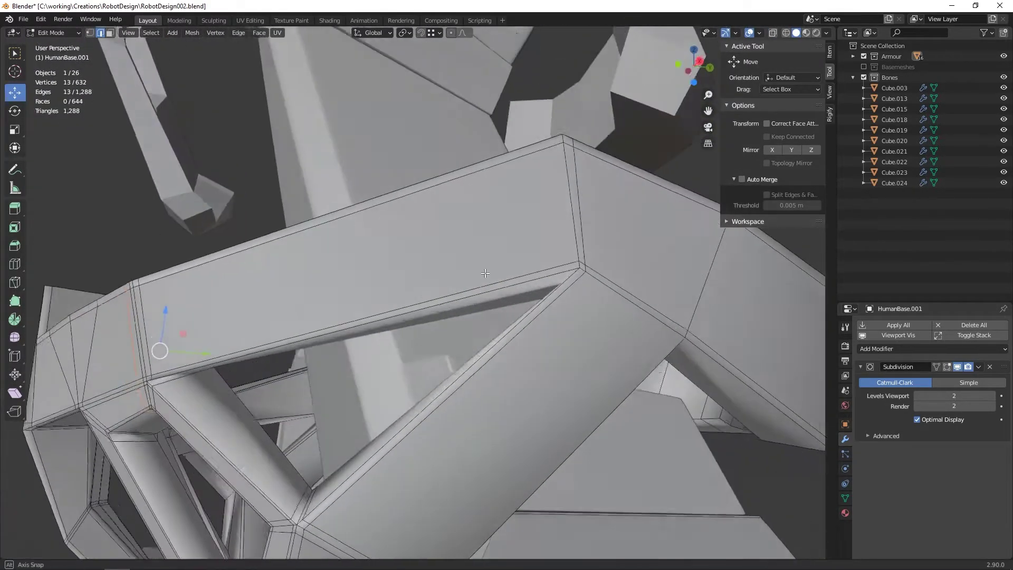
mouse_move(545, 266)
middle_mouse_down()
mouse_move(585, 309)
mouse_move(576, 326)
middle_mouse_up()
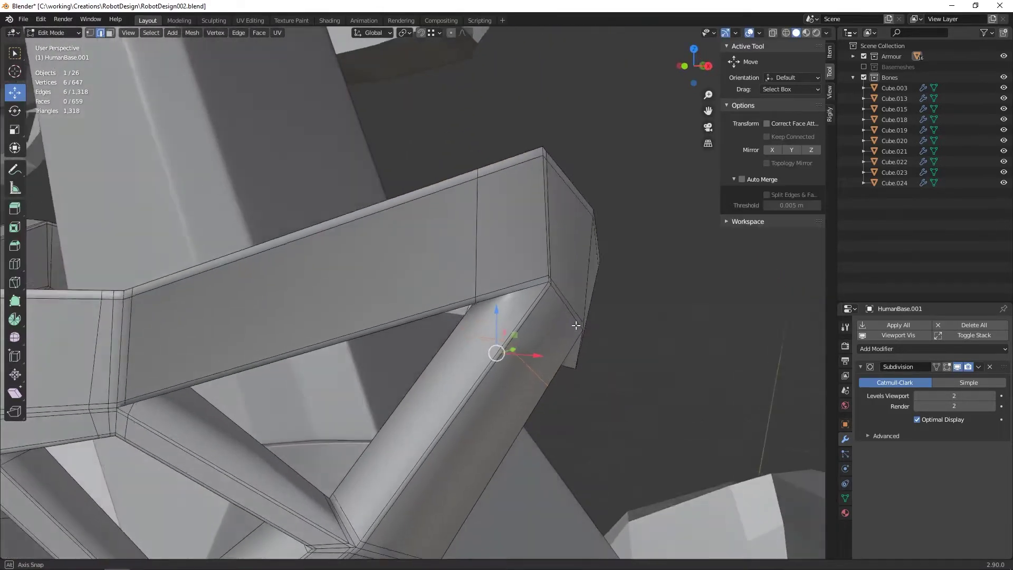
- Cut another support loop across a frame bar and slide it into place
left_click(342, 502)
mouse_move(342, 503)
middle_mouse_down()
mouse_move(511, 350)
mouse_move(442, 340)
mouse_move(563, 324)
mouse_move(492, 342)
middle_mouse_up()
middle_click_drag(533, 274, 556, 303)
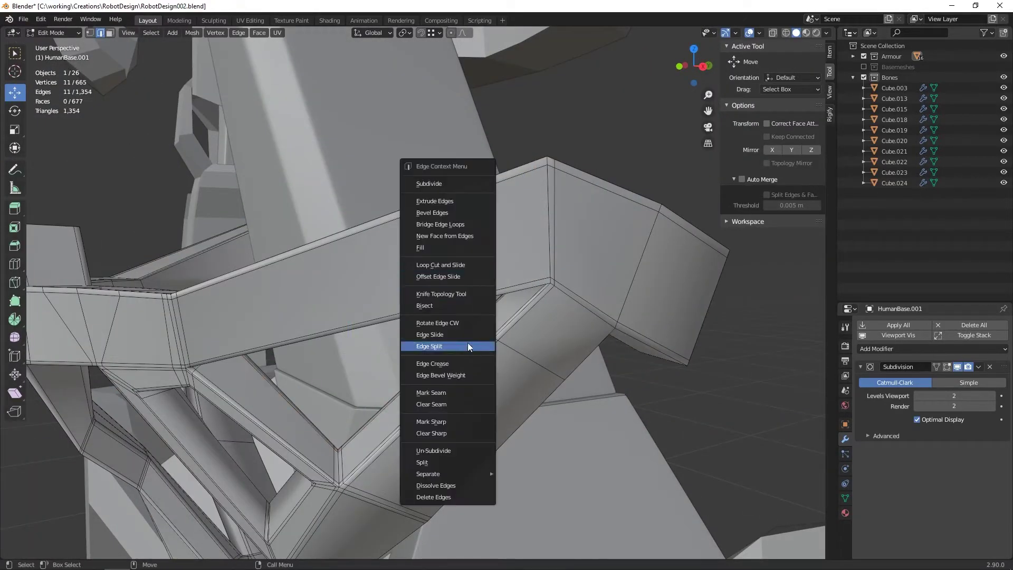
mouse_move(515, 347)
middle_mouse_down()
mouse_move(547, 292)
mouse_move(536, 278)
middle_mouse_up()
right_click(537, 277)
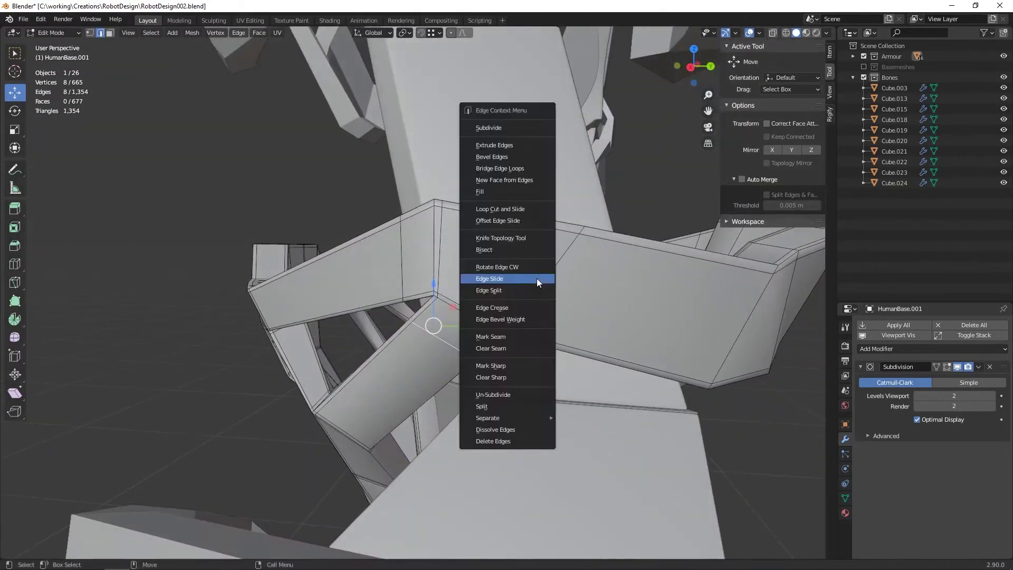
right_click(486, 224)
left_click(510, 319)
- Slide a support loop on the frame's front close to the central column
mouse_move(510, 320)
middle_mouse_down()
mouse_move(493, 282)
mouse_move(482, 355)
middle_mouse_up()
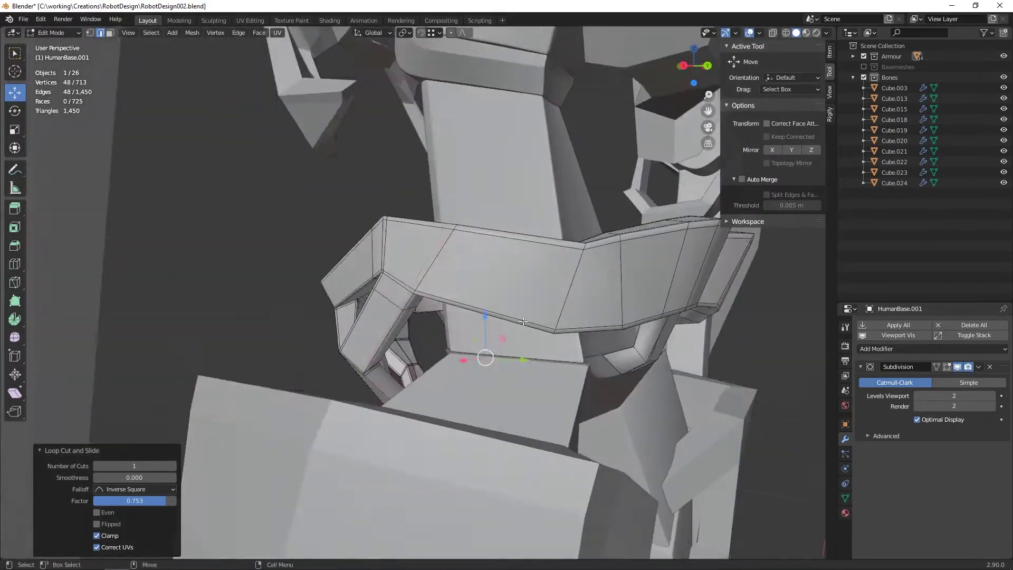
right_click(444, 317)
key("Escape")
mouse_move(445, 317)
middle_mouse_down()
mouse_move(486, 284)
mouse_move(485, 167)
middle_mouse_up()
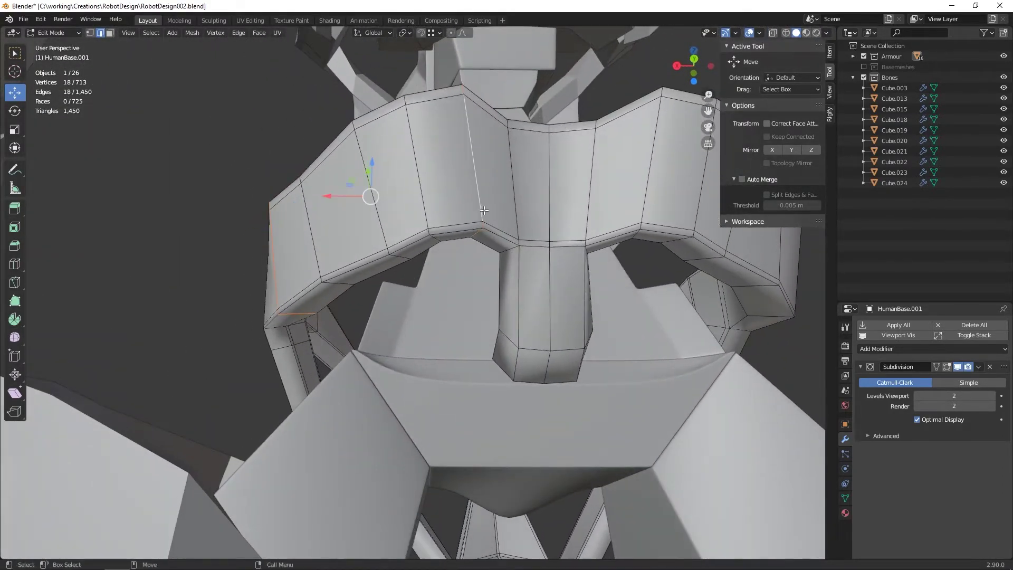
right_click(486, 168)
left_click(504, 250)
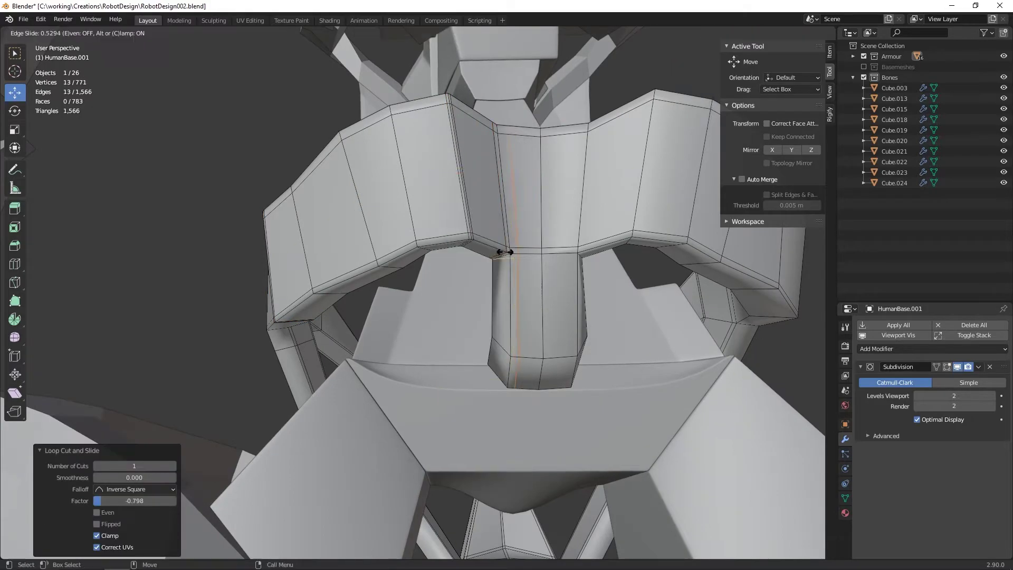
- Check the smoothed frame, then slide a loop along the central column
key("Tab")
mouse_move(504, 250)
middle_mouse_down()
mouse_move(463, 357)
mouse_move(547, 255)
mouse_move(632, 346)
mouse_move(581, 253)
mouse_move(552, 325)
middle_mouse_up()
key("Tab")
scroll(553, 325, "up", 4)
left_click(312, 195, "alt")
key("g")
key("g")
mouse_move(311, 194)
middle_mouse_down()
mouse_move(362, 212)
mouse_move(340, 242)
mouse_move(509, 282)
middle_mouse_up()
key("Tab")
key("Tab")
scroll(383, 224, "up", 3)
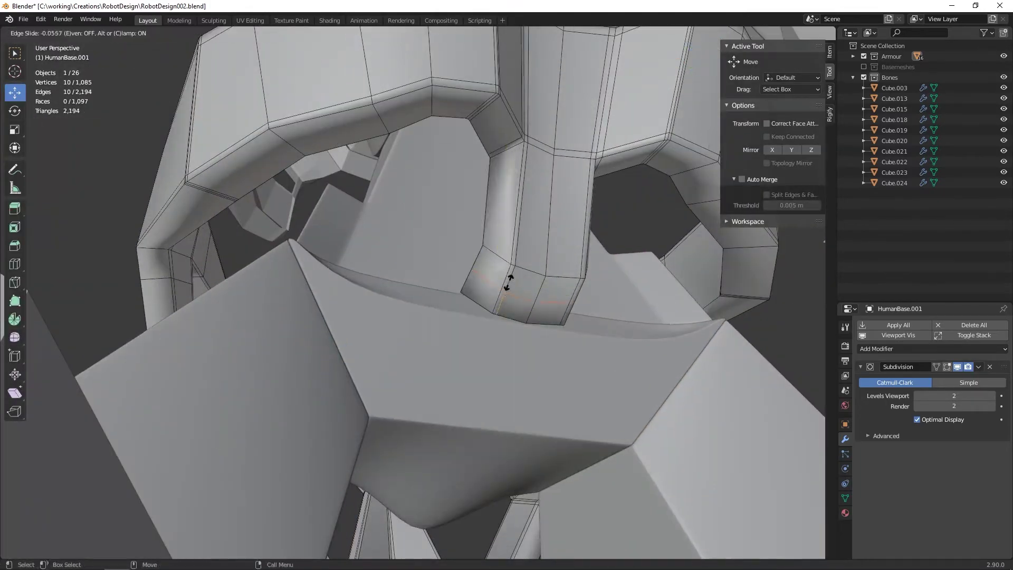
- Bevel the central column's base loop into two segments and preview the smoothing
left_click(527, 306, "alt")
right_click(528, 284)
left_click(527, 284)
left_click(520, 264)
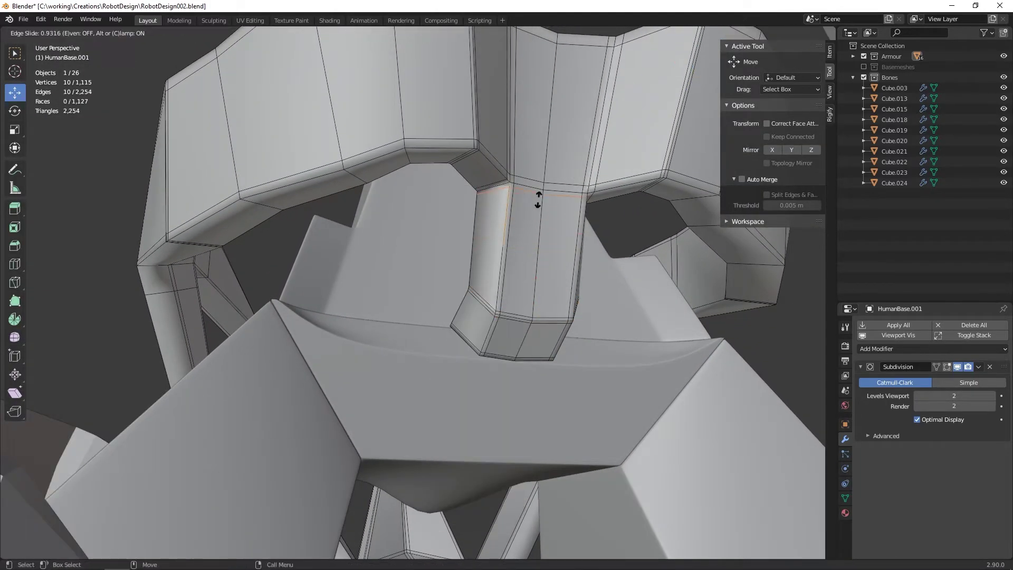
left_click(538, 200)
key("Tab")
scroll(514, 227, "down", 3)
key("Tab")
scroll(514, 226, "up", 3)
- Preview the smoothed frame from the front, then select the front panel faces
middle_click_drag(514, 226, 601, 293)
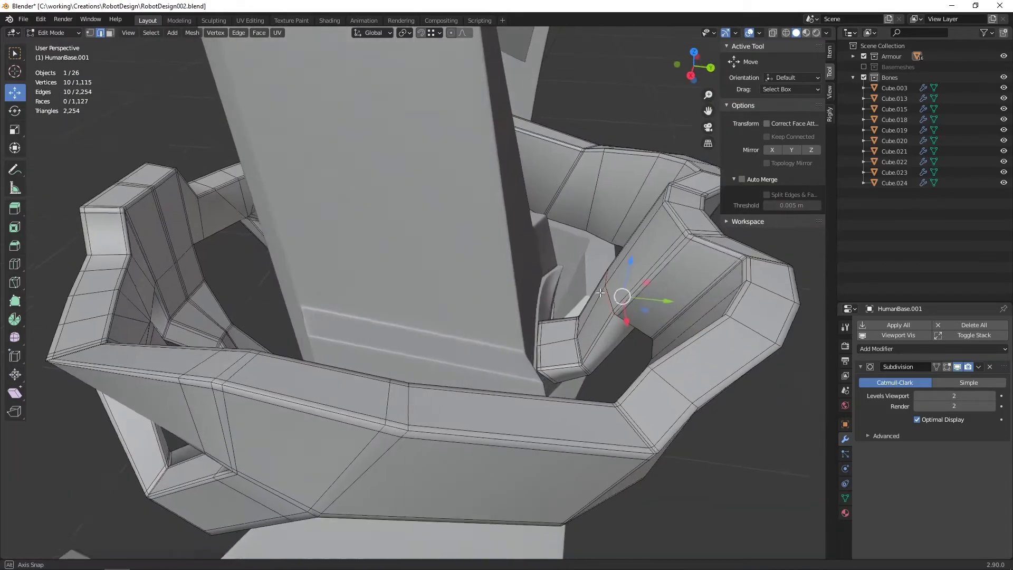
key("Tab")
scroll(444, 302, "down", 3)
middle_click_drag(444, 303, 521, 229)
scroll(467, 249, "up", 3)
key("Tab")
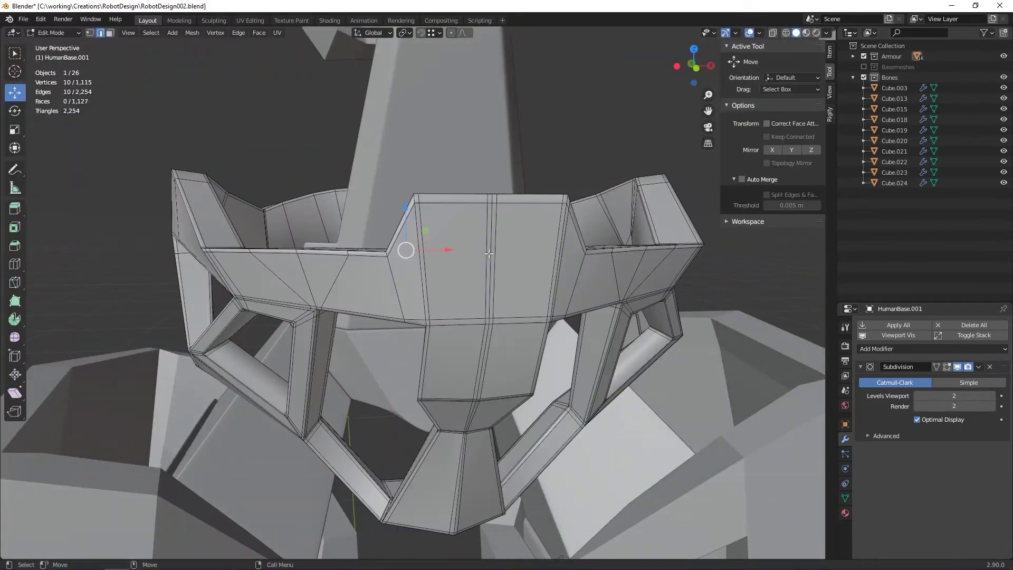
key("1")
scroll(489, 253, "up", 4)
- Extrude the front panel faces inward and bevel the panel's rim
key("e")
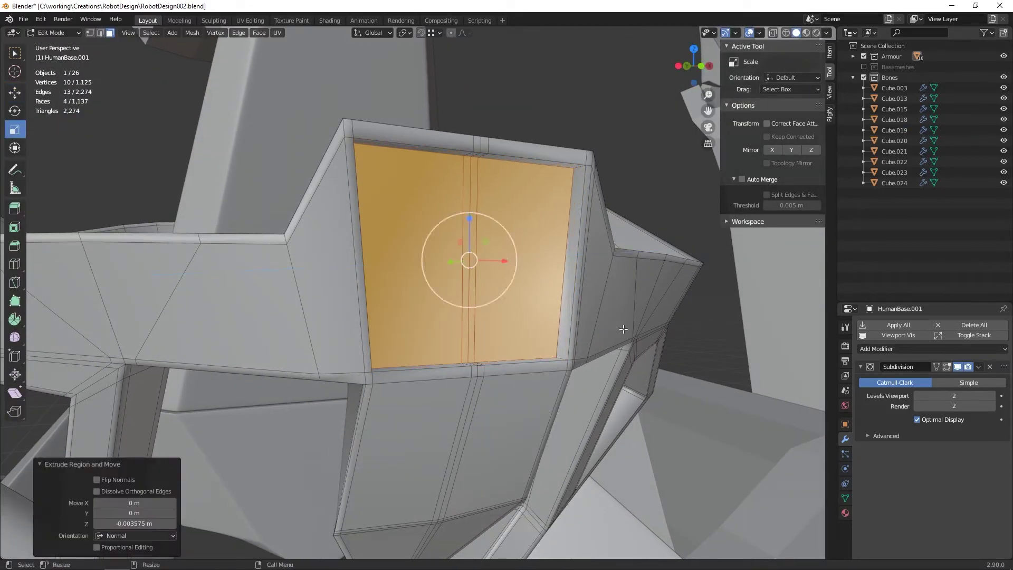
left_click(509, 301)
mouse_move(509, 301)
middle_mouse_down()
mouse_move(554, 351)
mouse_move(457, 232)
middle_mouse_up()
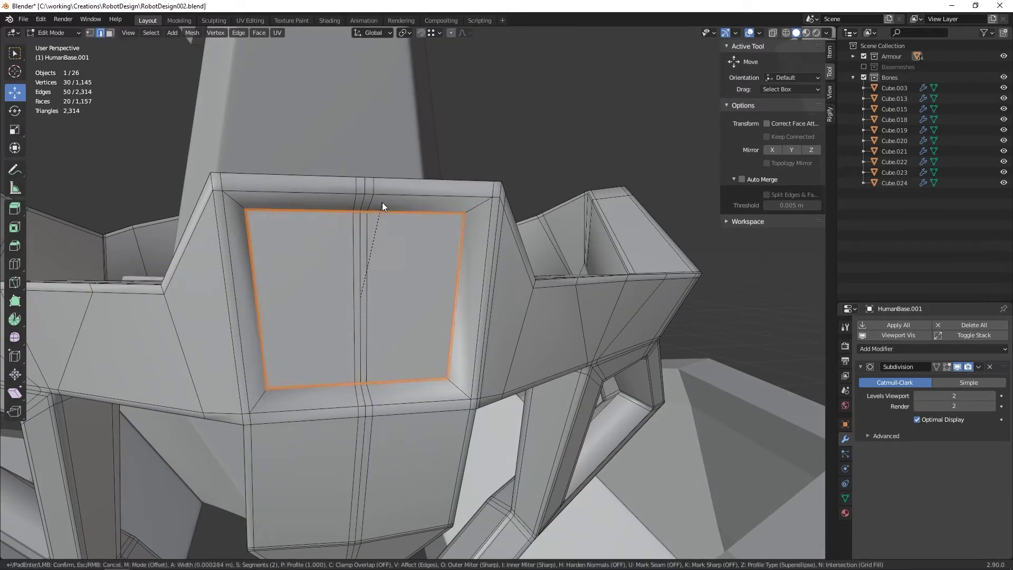
left_click(383, 200)
middle_click_drag(383, 203, 396, 220)
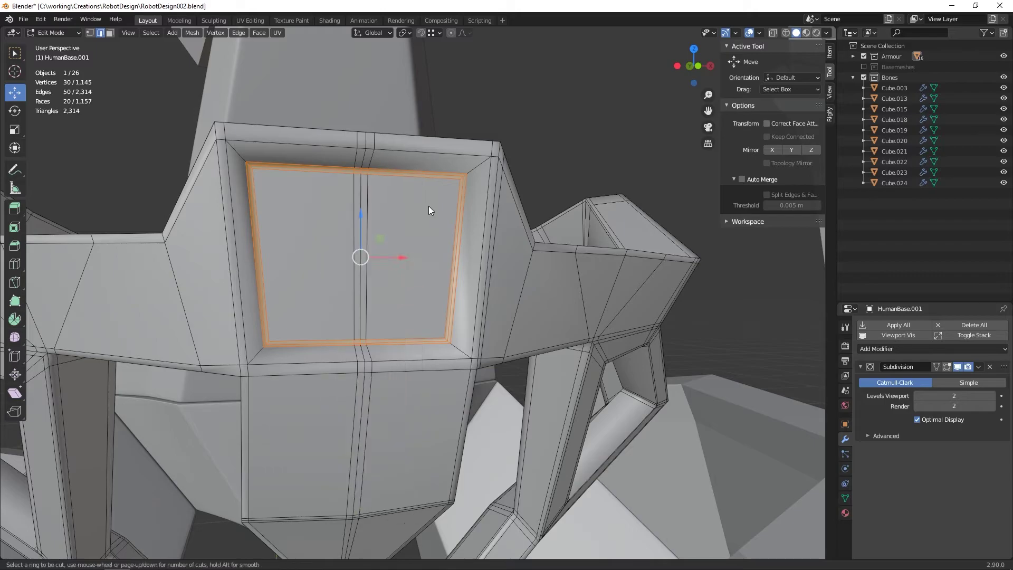
- Slide a loop near the panel and add a Ctrl+R support loop around the recess
left_click_drag(463, 196, 465, 240)
left_click(487, 198)
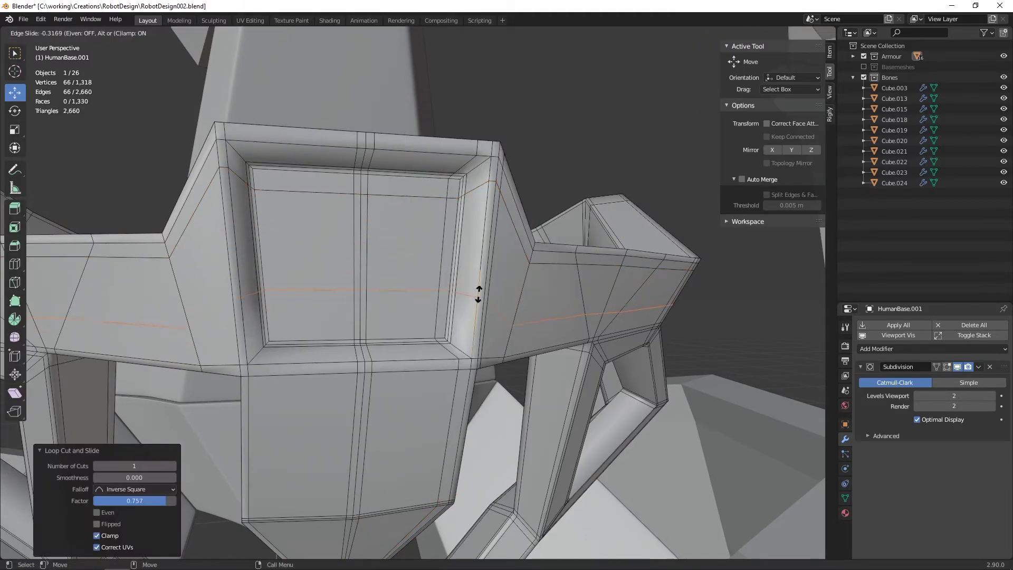
mouse_move(477, 290)
middle_mouse_down()
mouse_move(460, 287)
mouse_move(490, 275)
middle_mouse_up()
key("ctrl+r")
left_click(490, 275)
- Select the entire frame mesh and symmetrize it
right_click(489, 275)
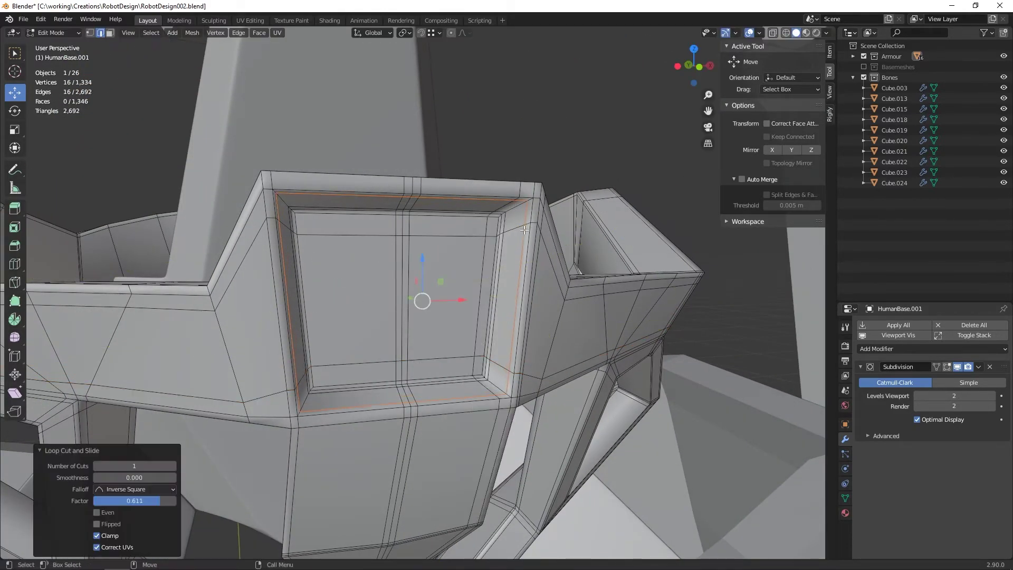
key("a")
scroll(486, 239, "down", 5)
scroll(467, 236, "down", 3)
- Return to Object Mode and view the whole robot
key("Tab")
scroll(528, 301, "down", 5)
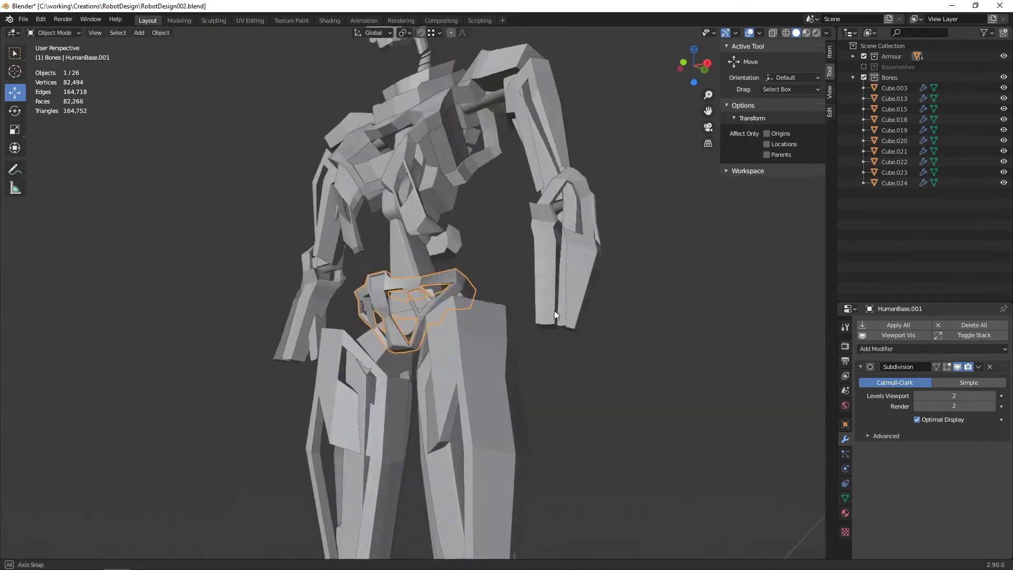
scroll(533, 276, "up", 3)
scroll(536, 296, "up", 2)
middle_click_drag(536, 297, 562, 321)
- Hide the armour collection as ArmourRough and move HumanBase.001 into ArmourDone
left_click(864, 66, "ctrl")
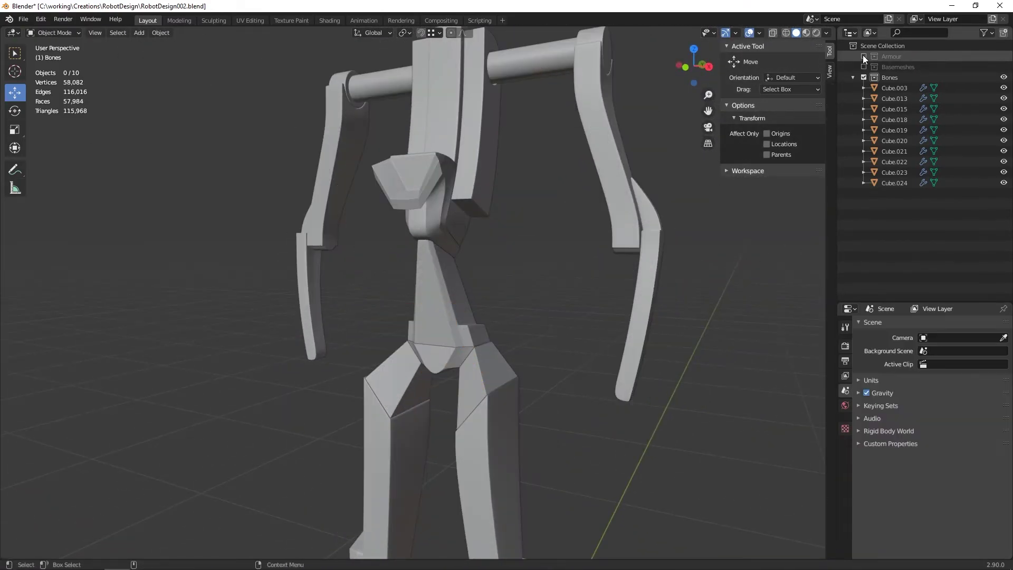
right_click(913, 211)
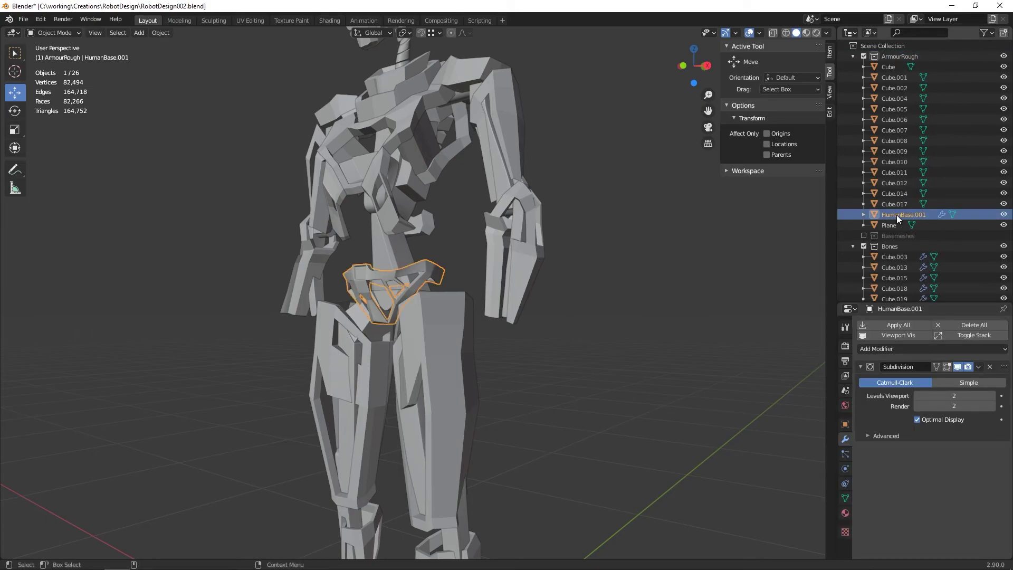
scroll(903, 211, "up", 5)
left_click(854, 56)
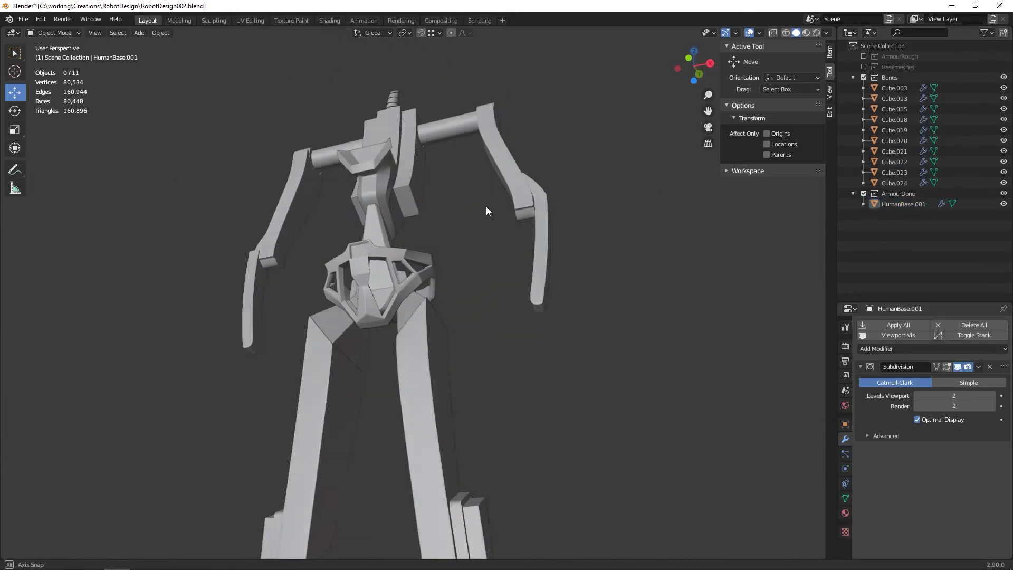